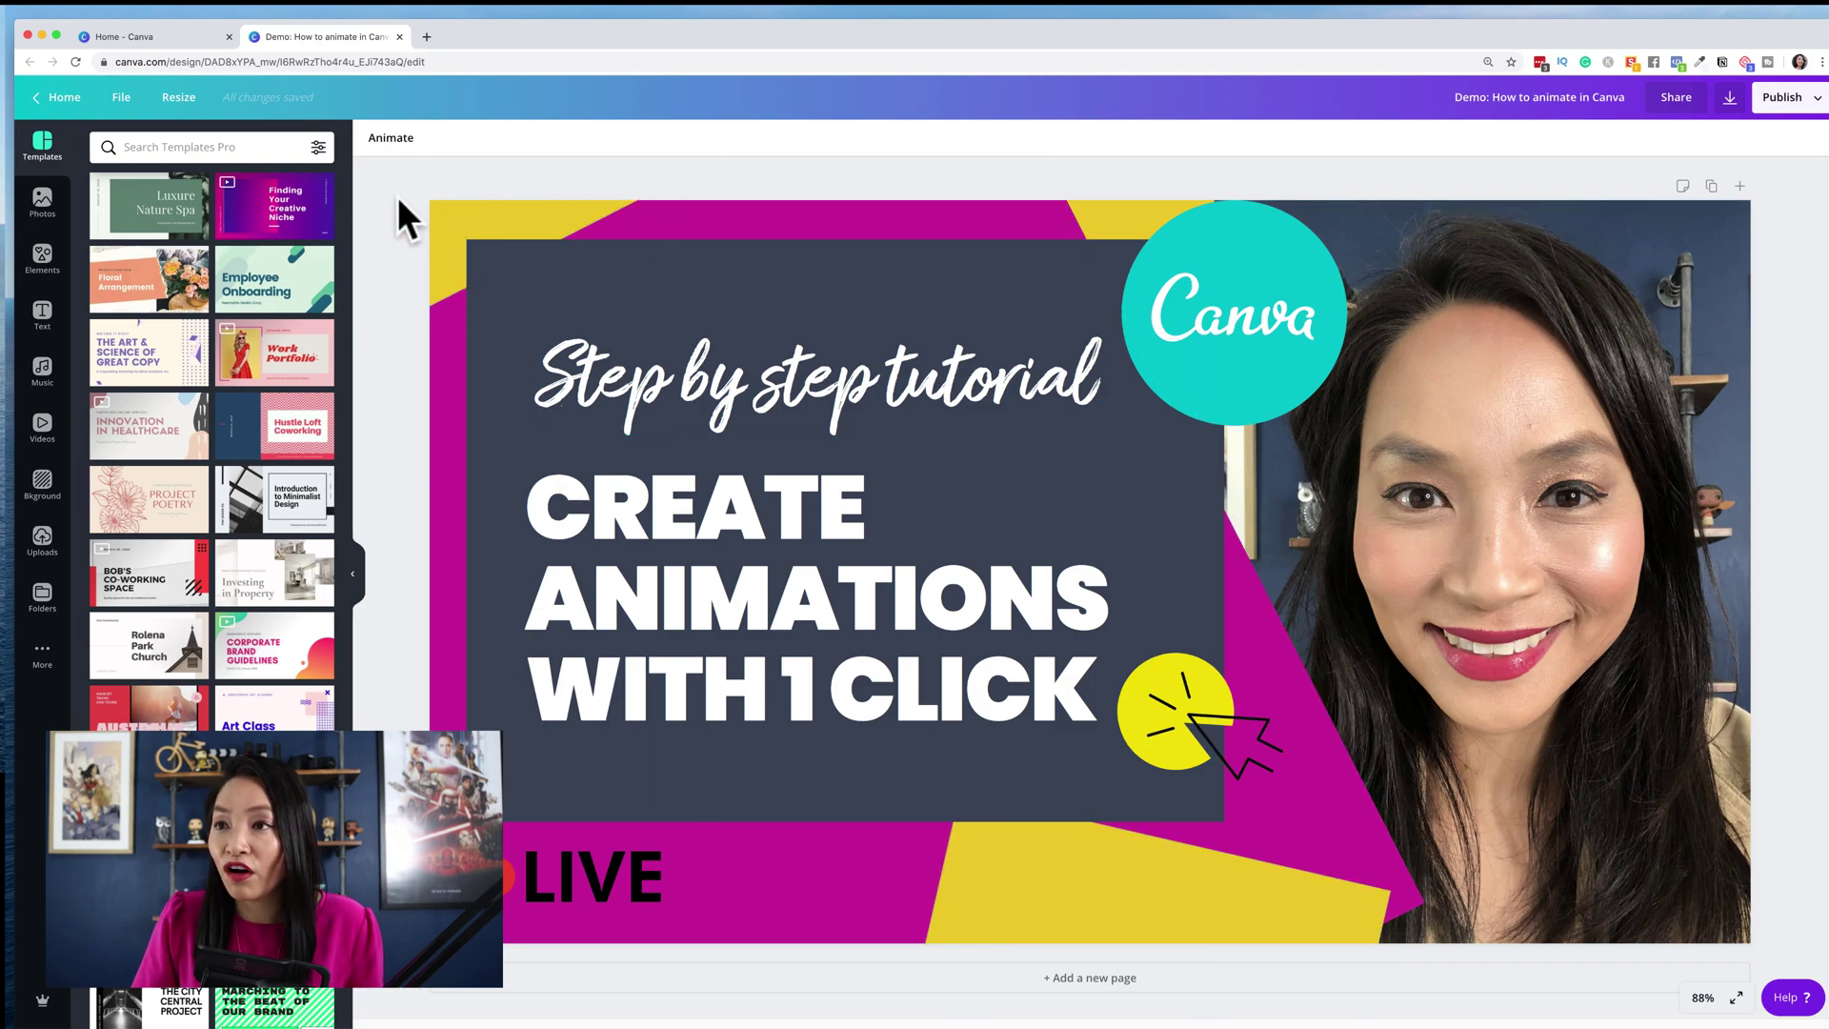
Apply the Scrapbook page animation to the thumbnail page
left_click(651, 261)
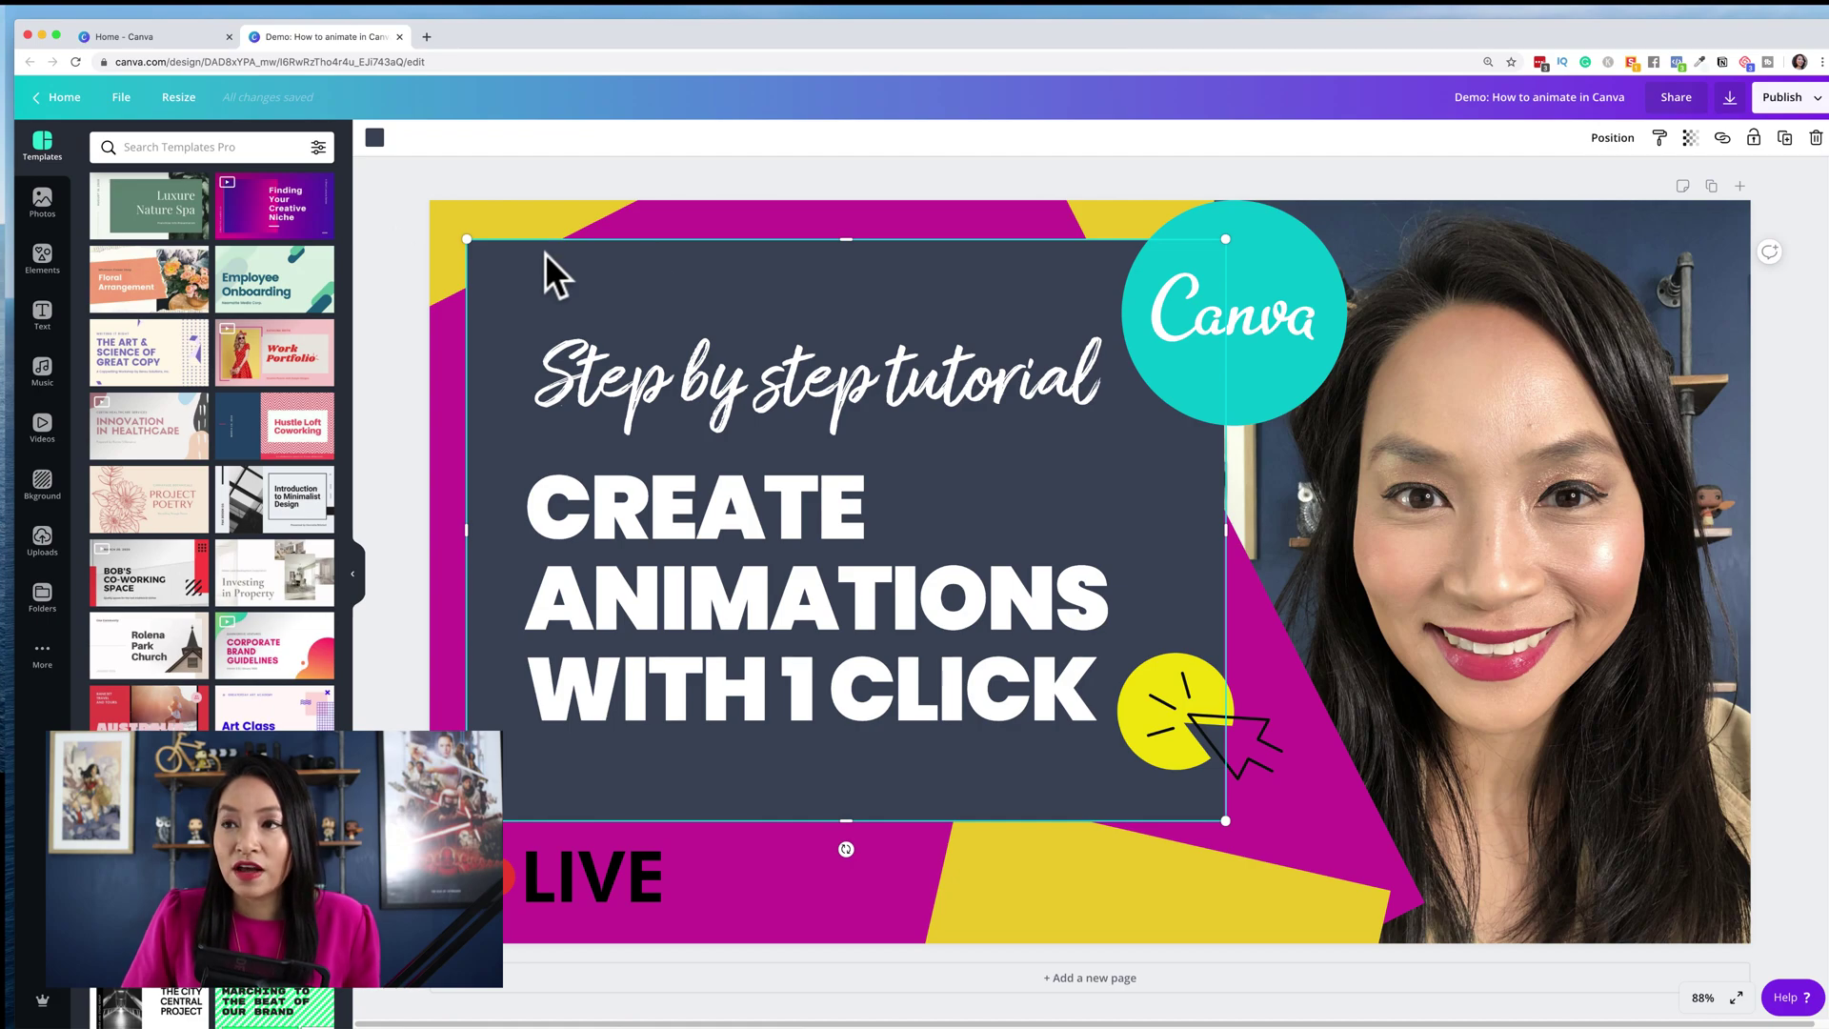
left_click(372, 177)
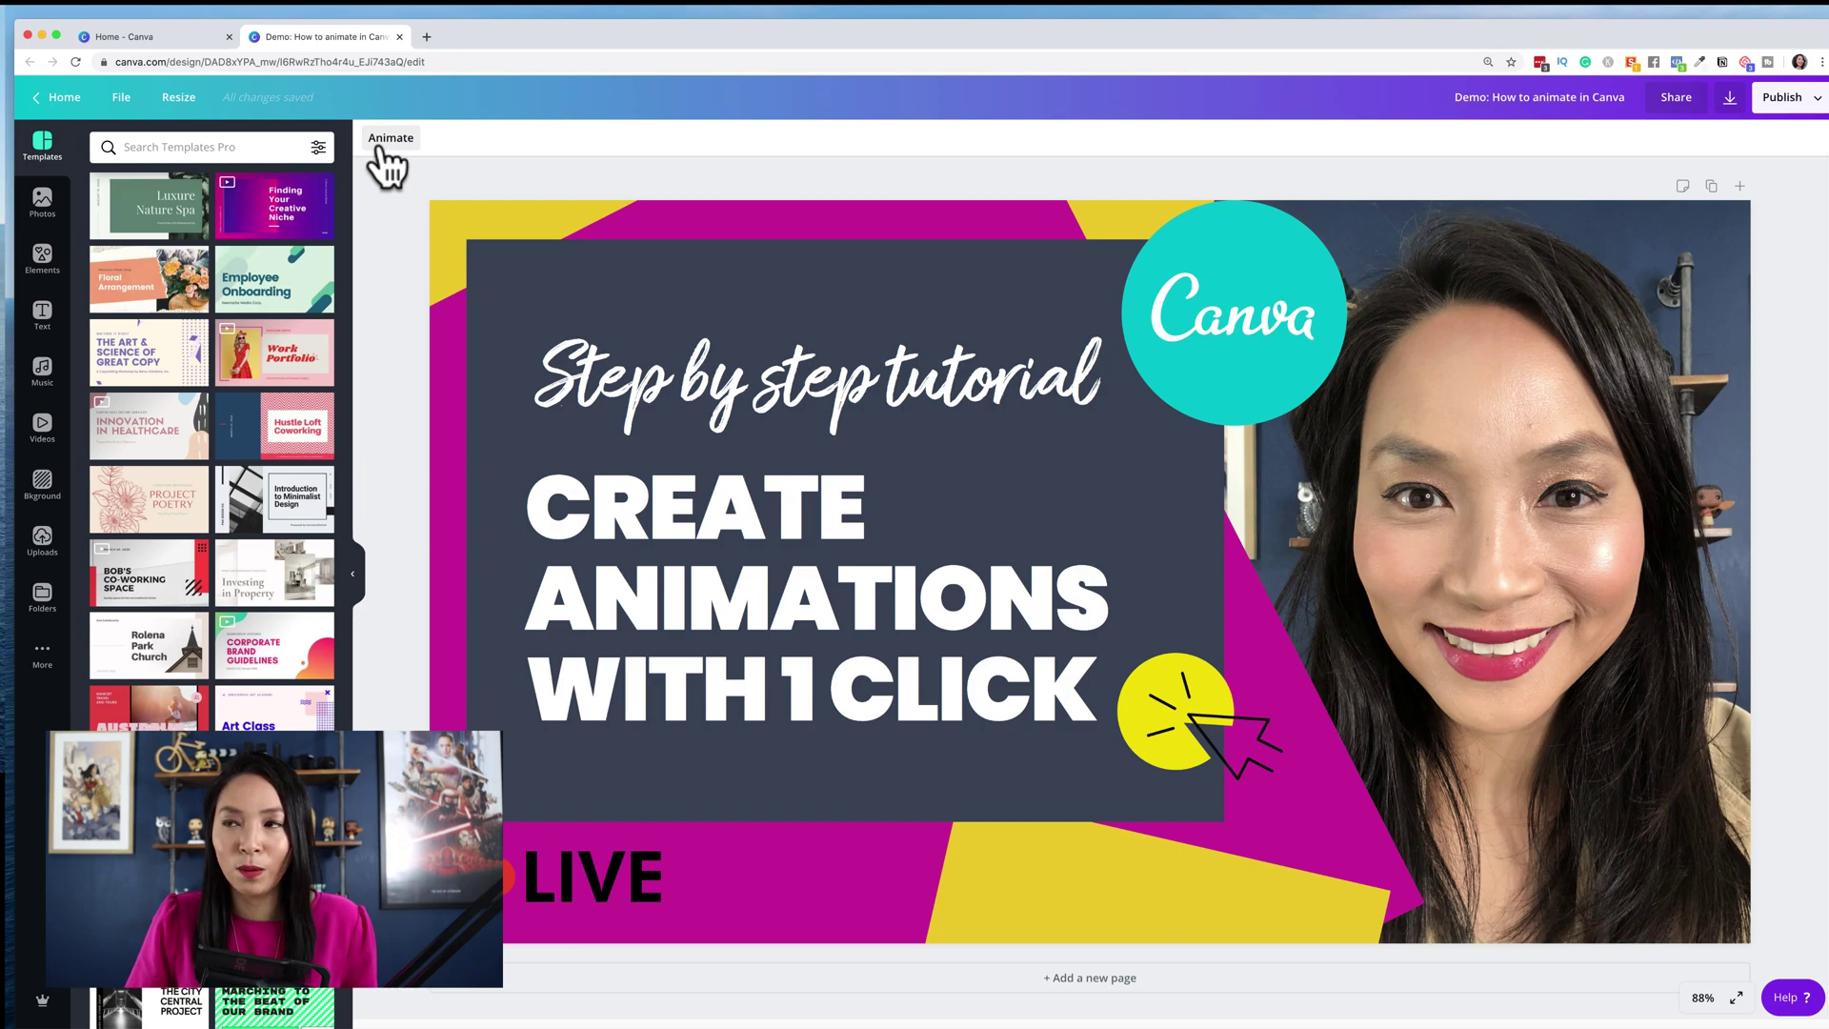
left_click(379, 149)
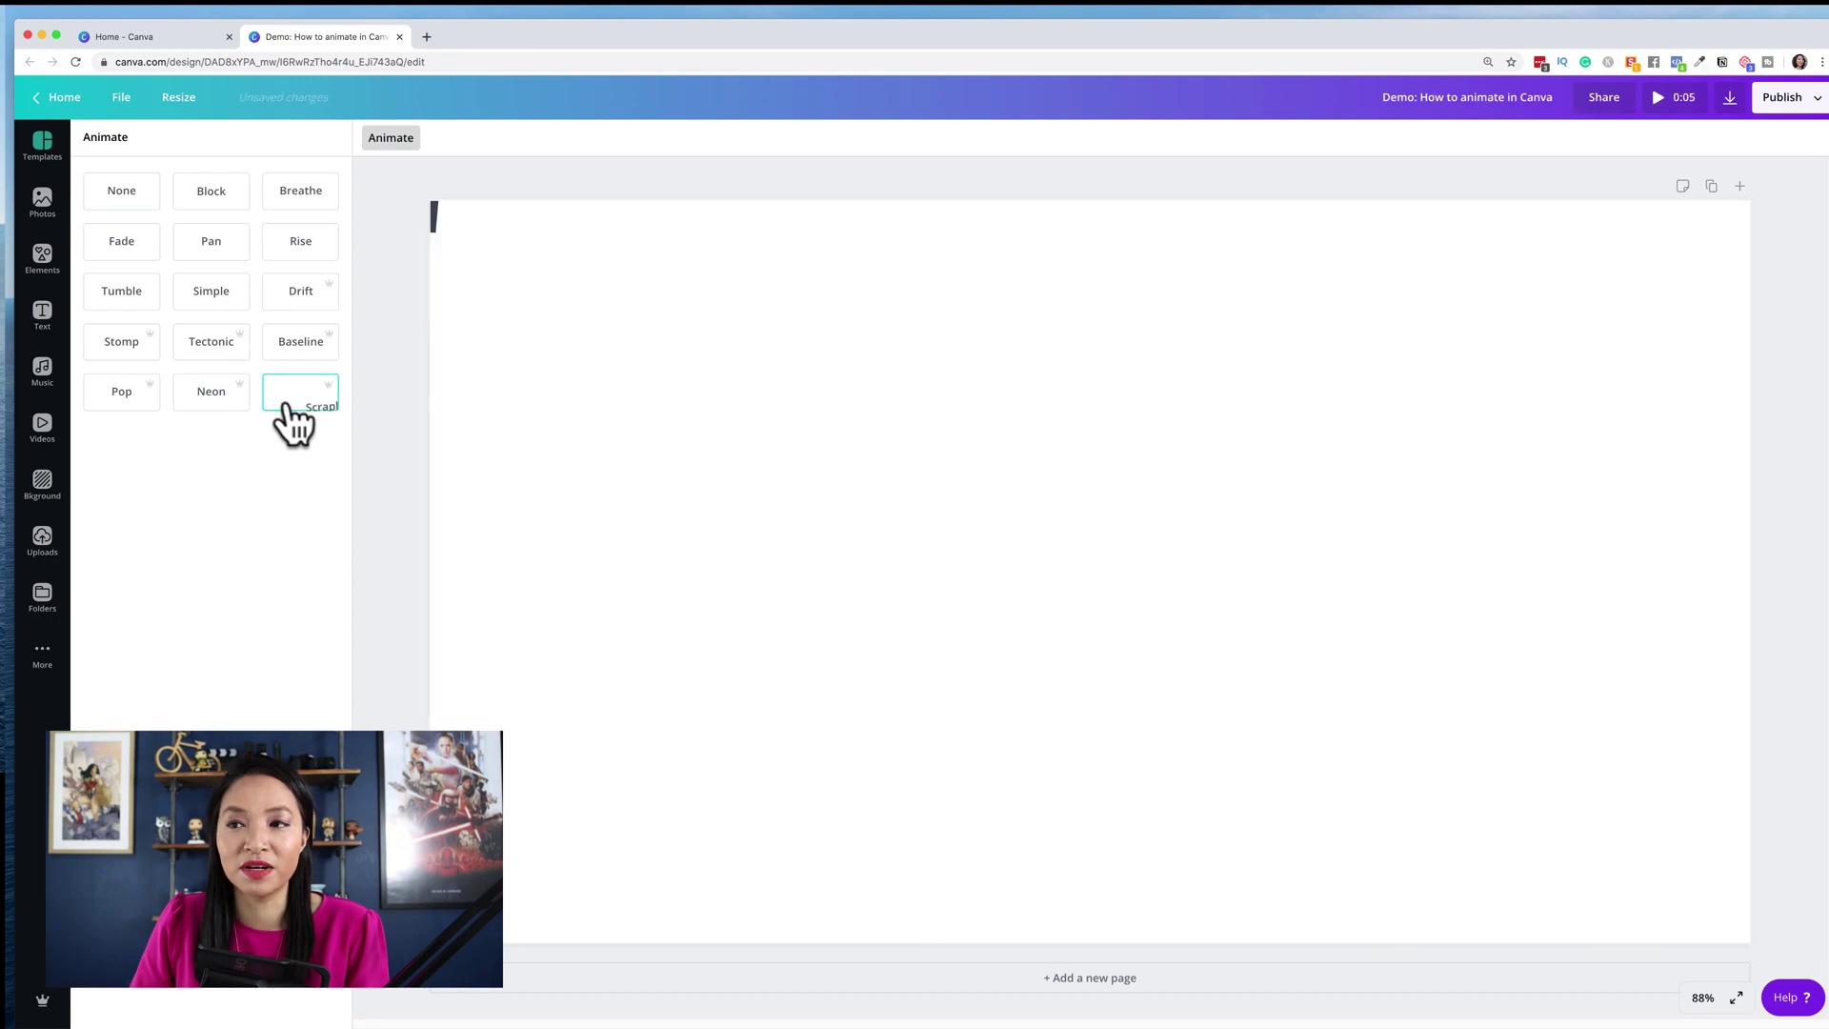
left_click(295, 419)
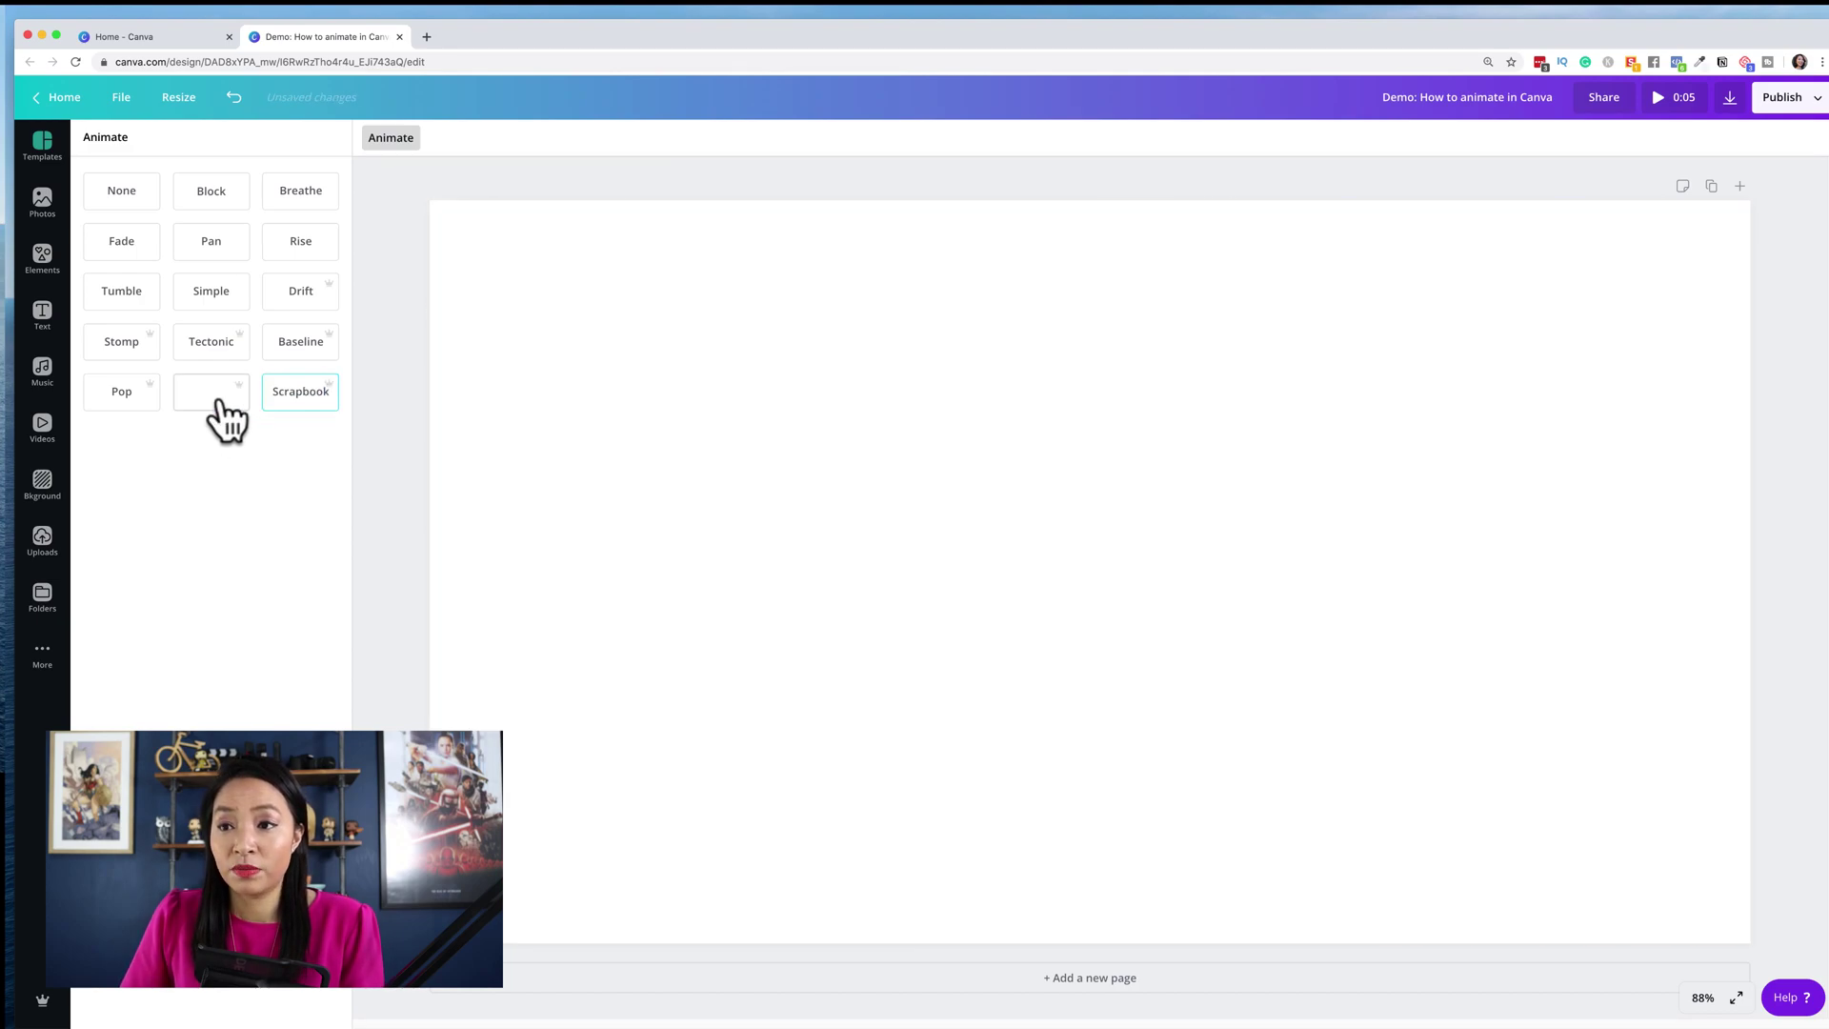
Preview Neon, Pop, Baseline, Tectonic, Stomp and Simple animations, then settle back on Scrapbook
left_click(219, 398)
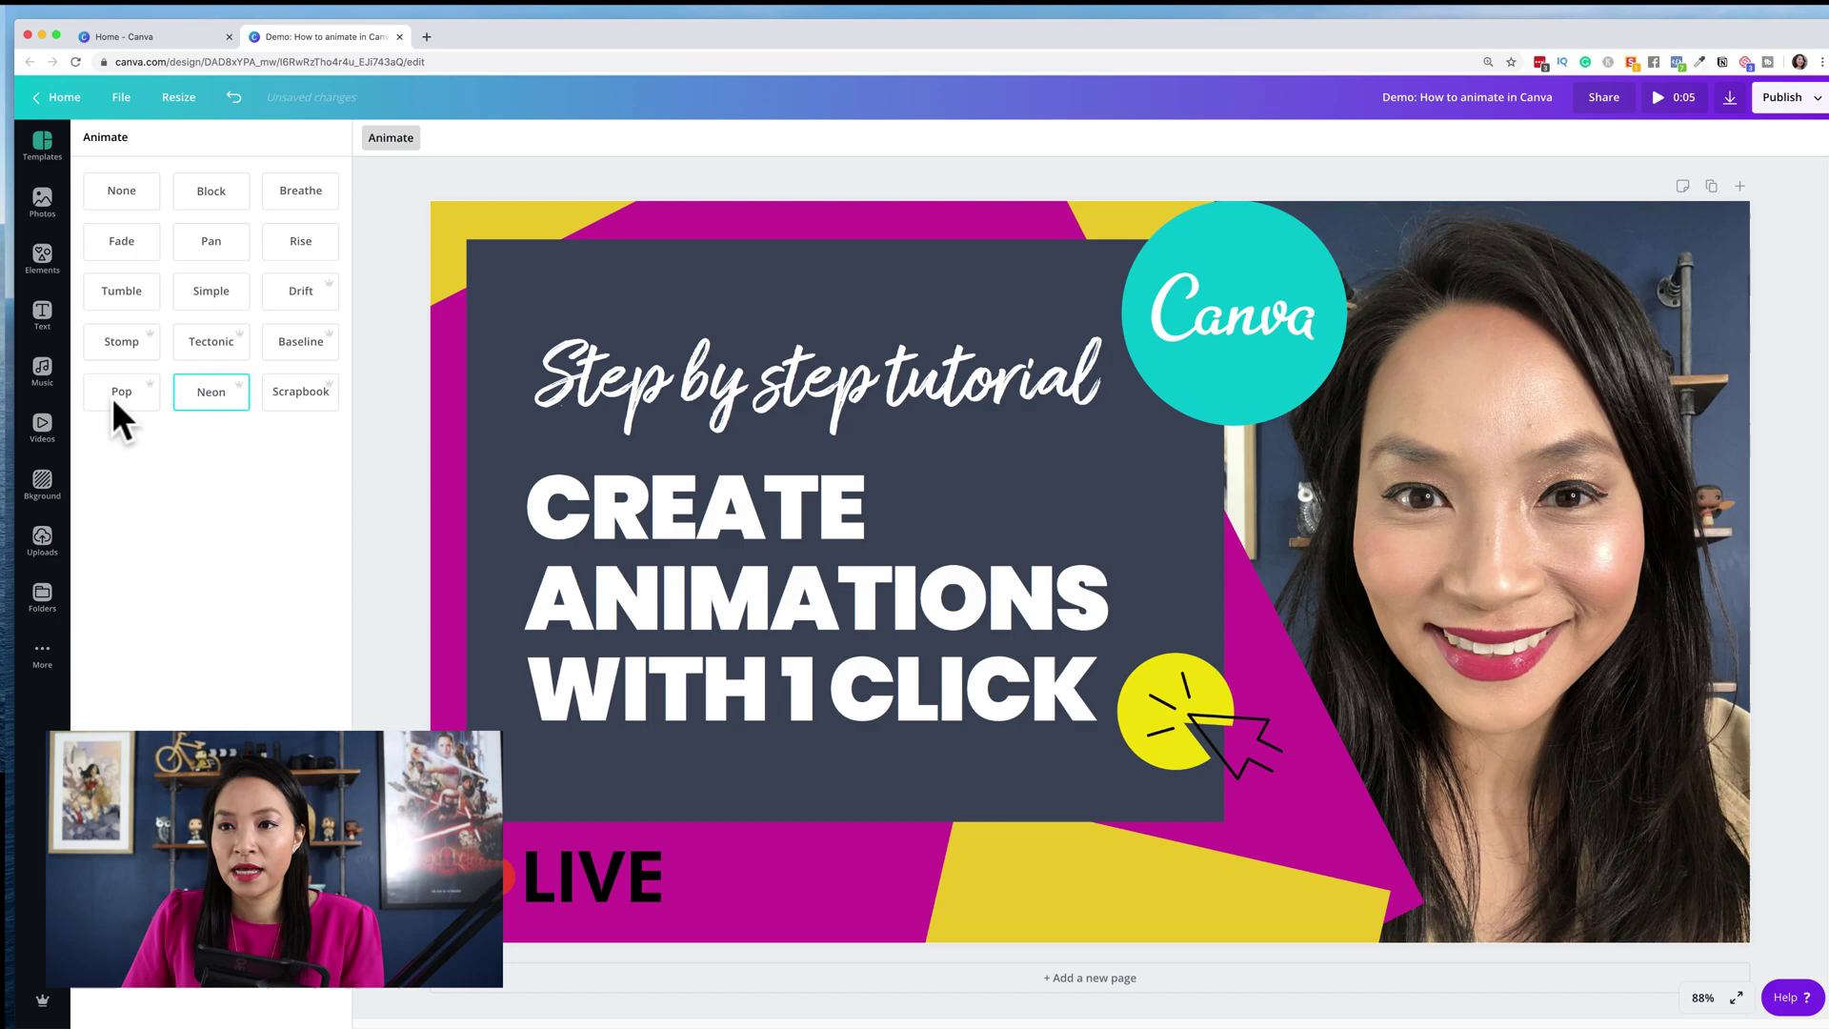
left_click(114, 400)
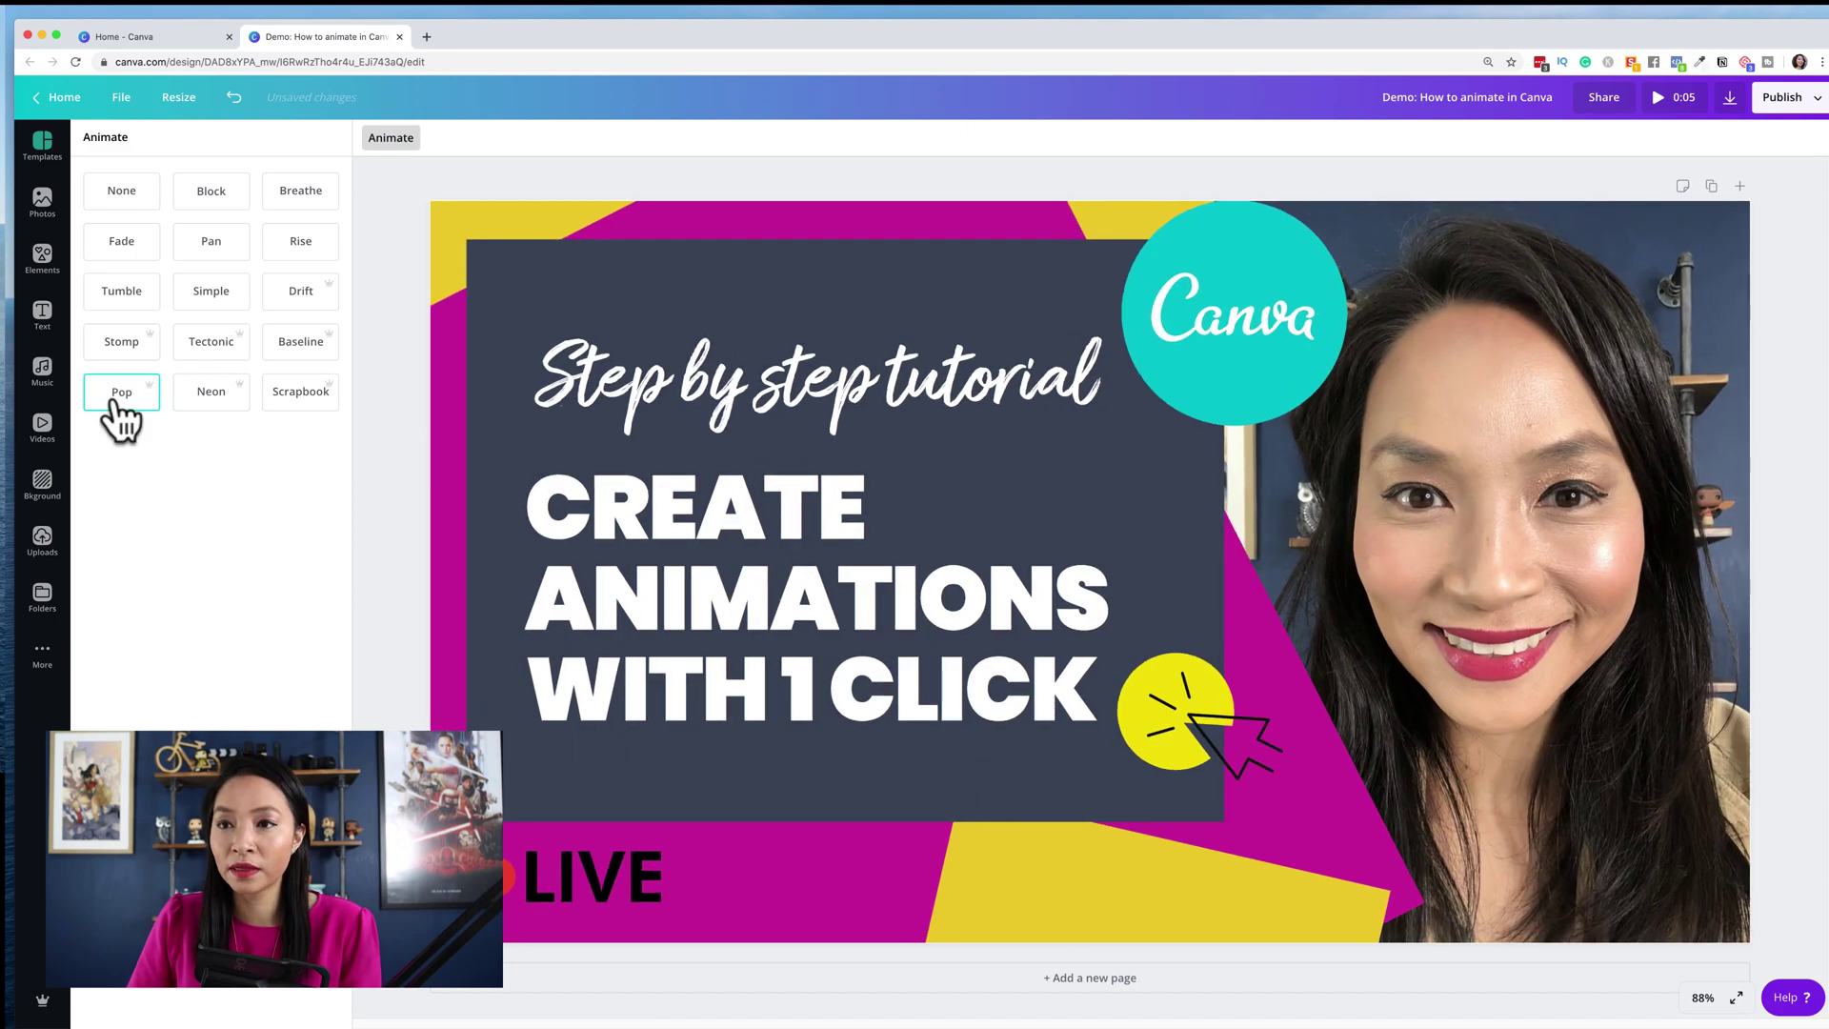
left_click(285, 351)
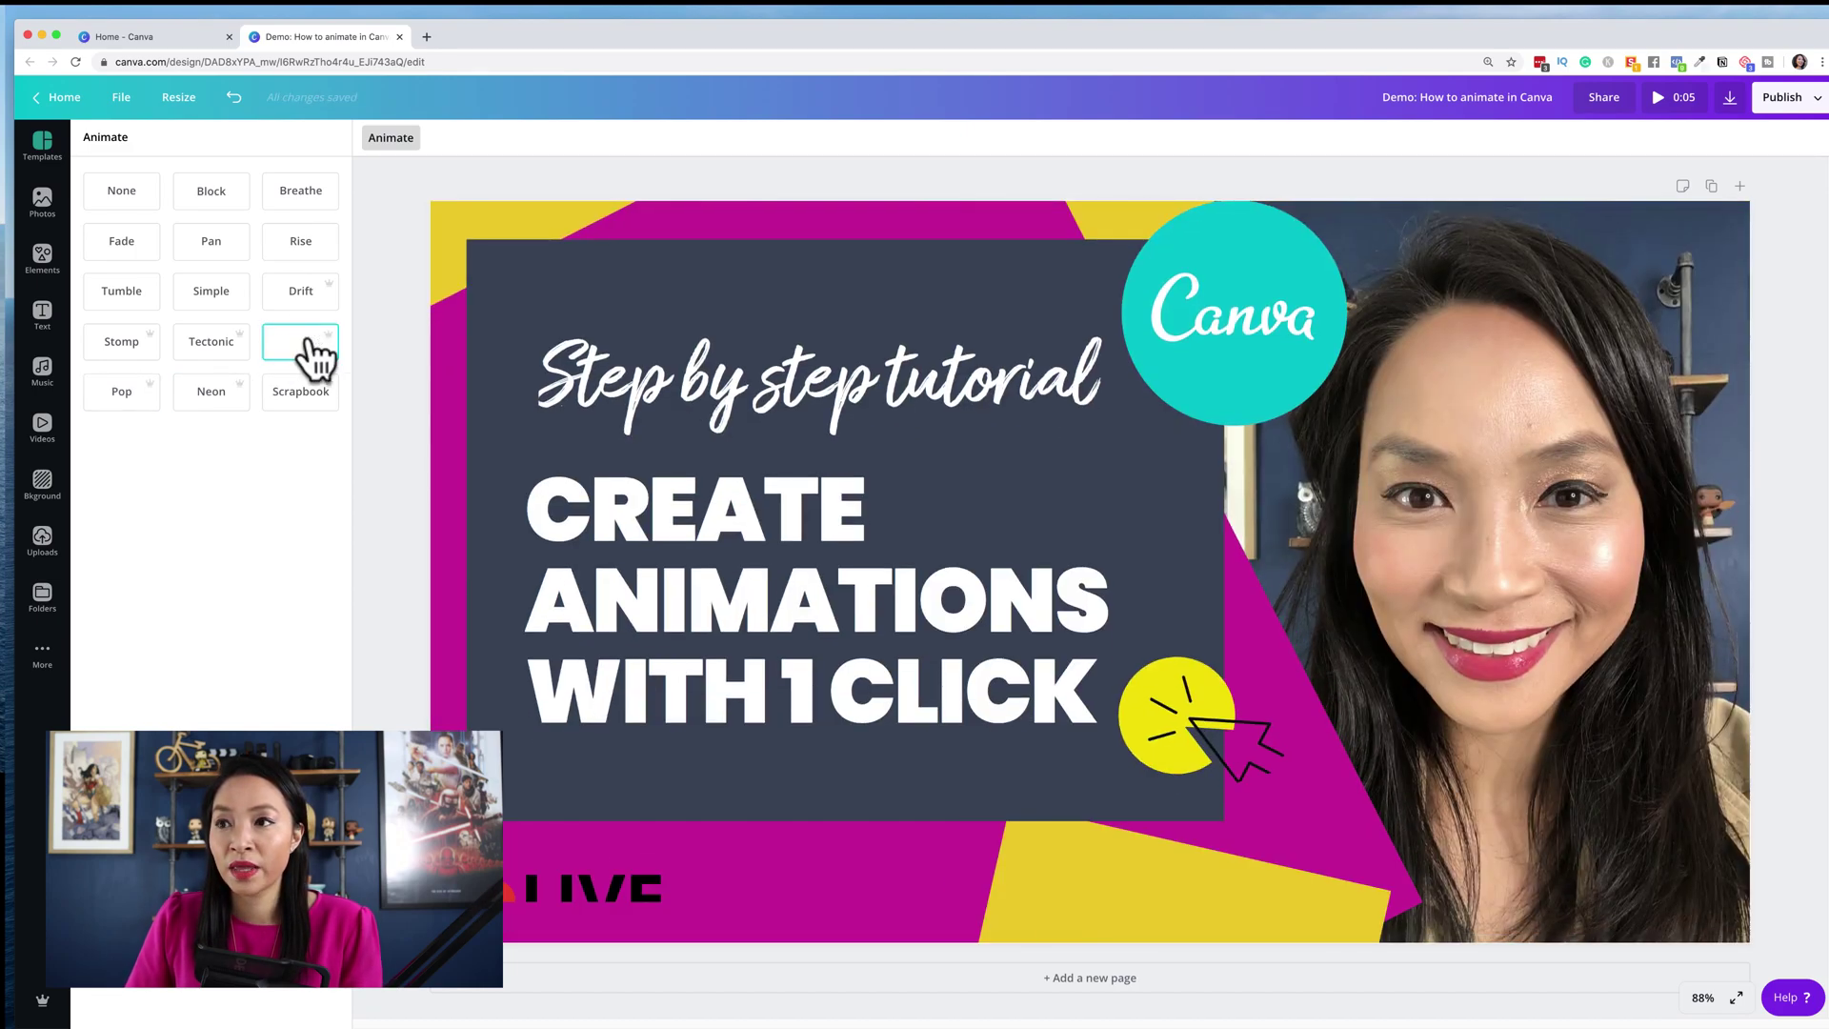
left_click(207, 361)
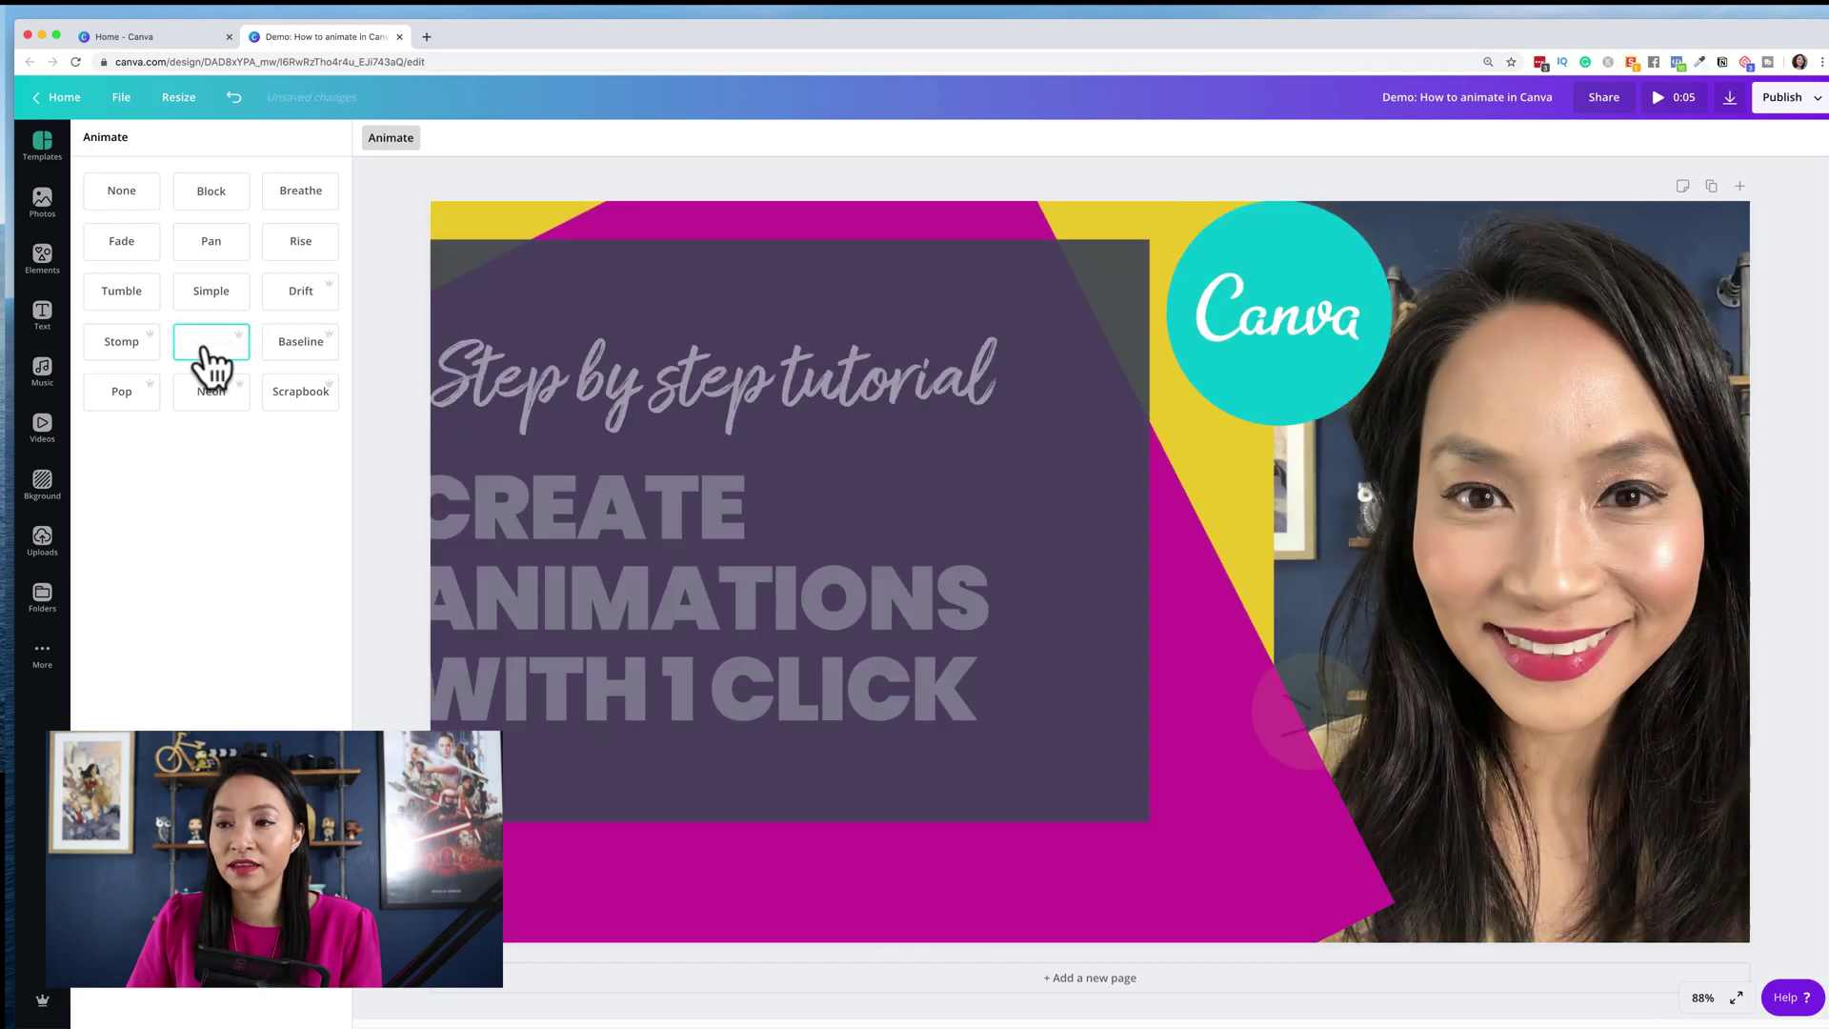
left_click(139, 358)
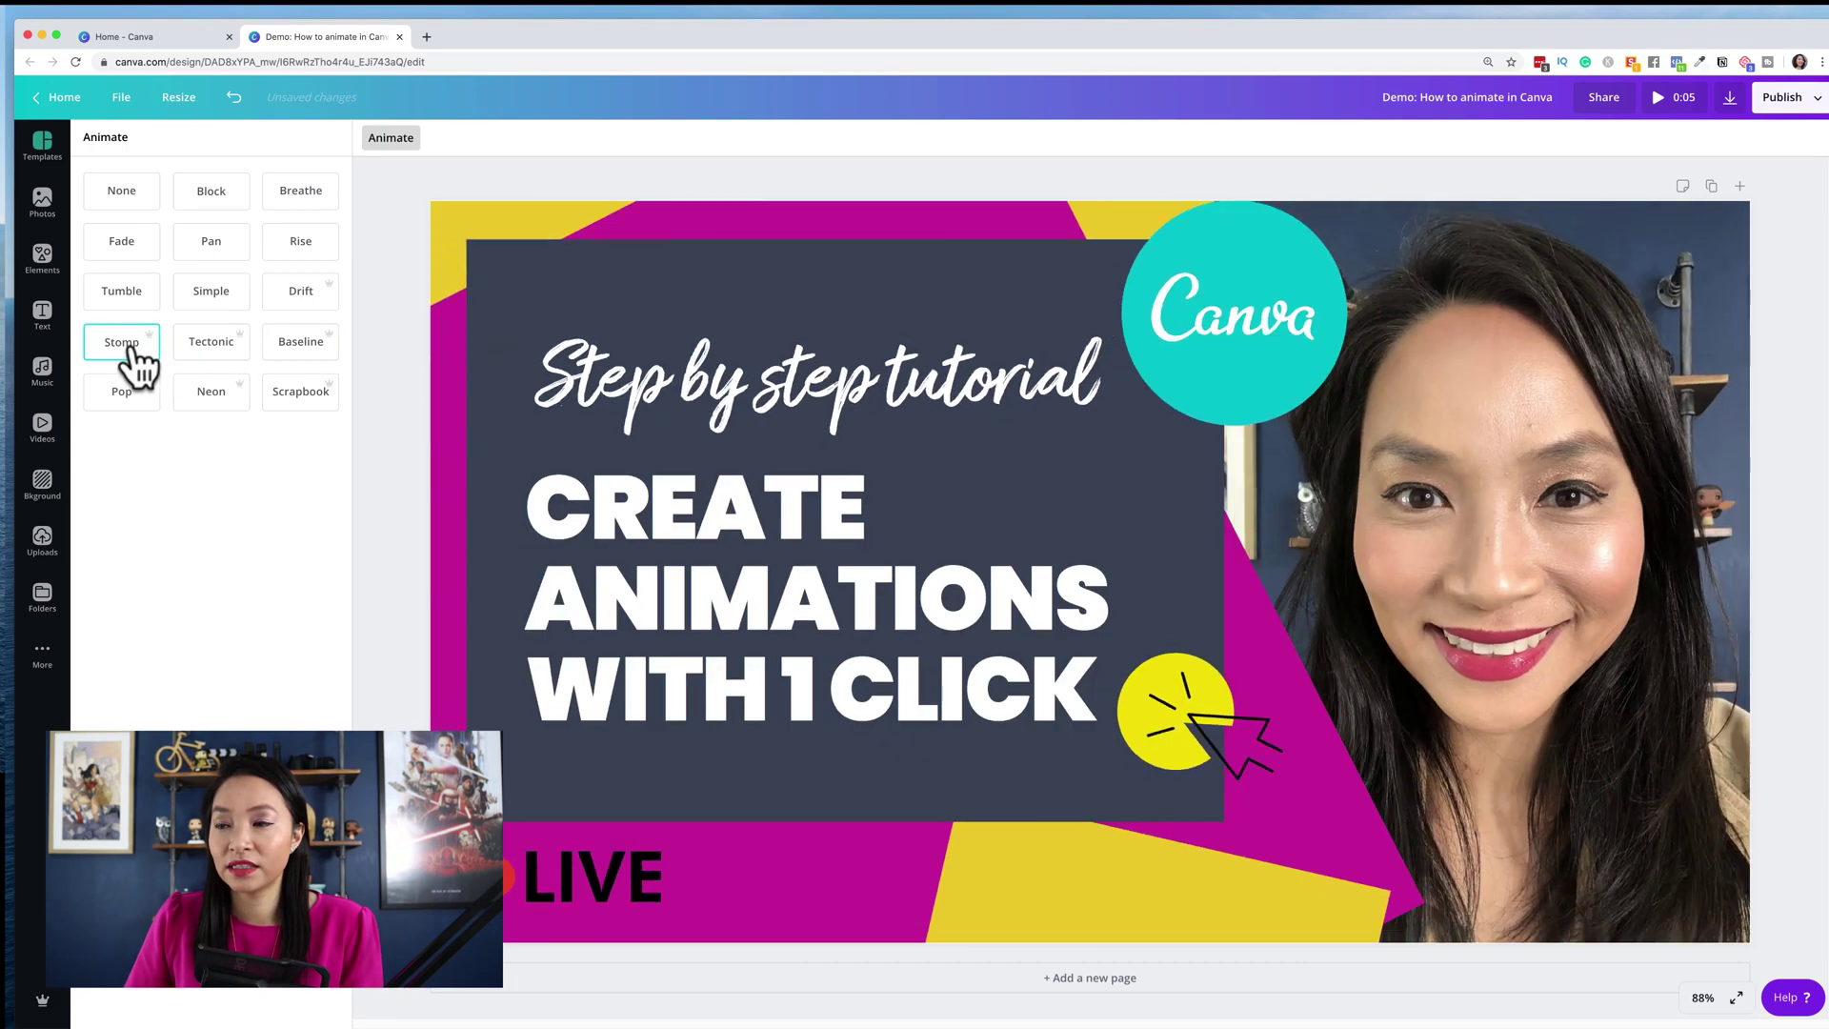
left_click(211, 293)
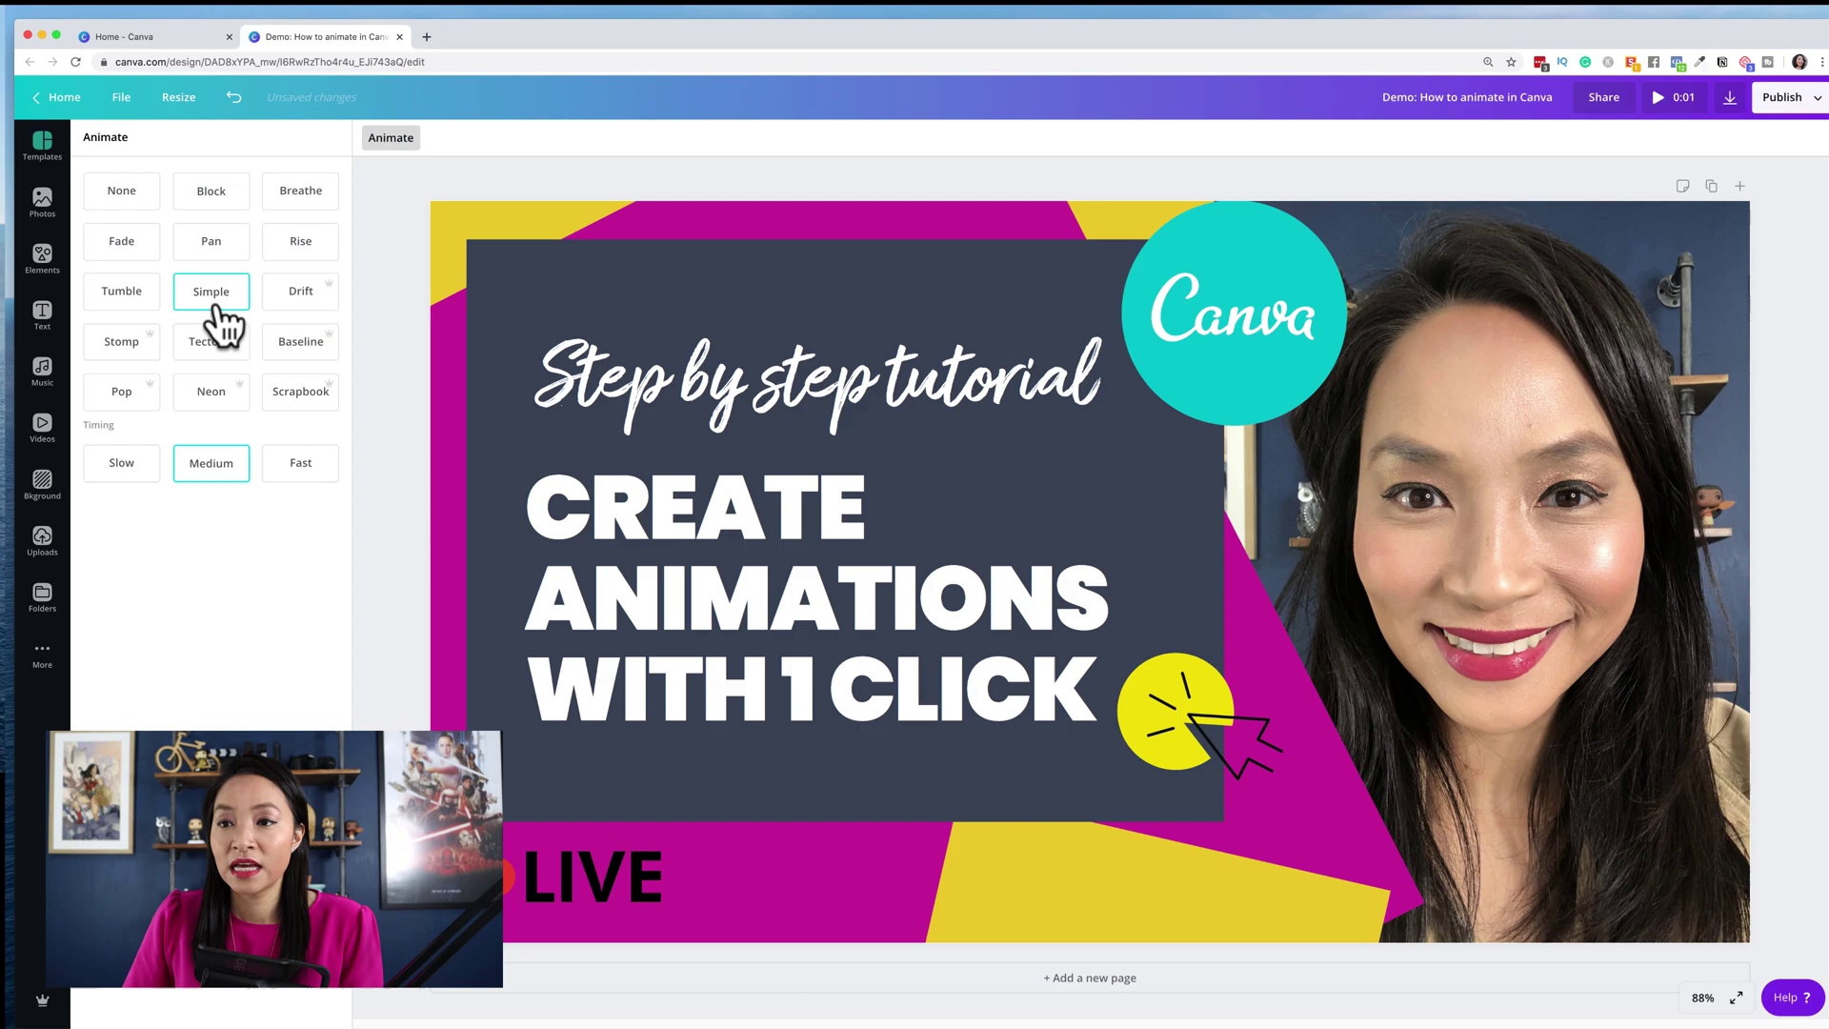
left_click(285, 400)
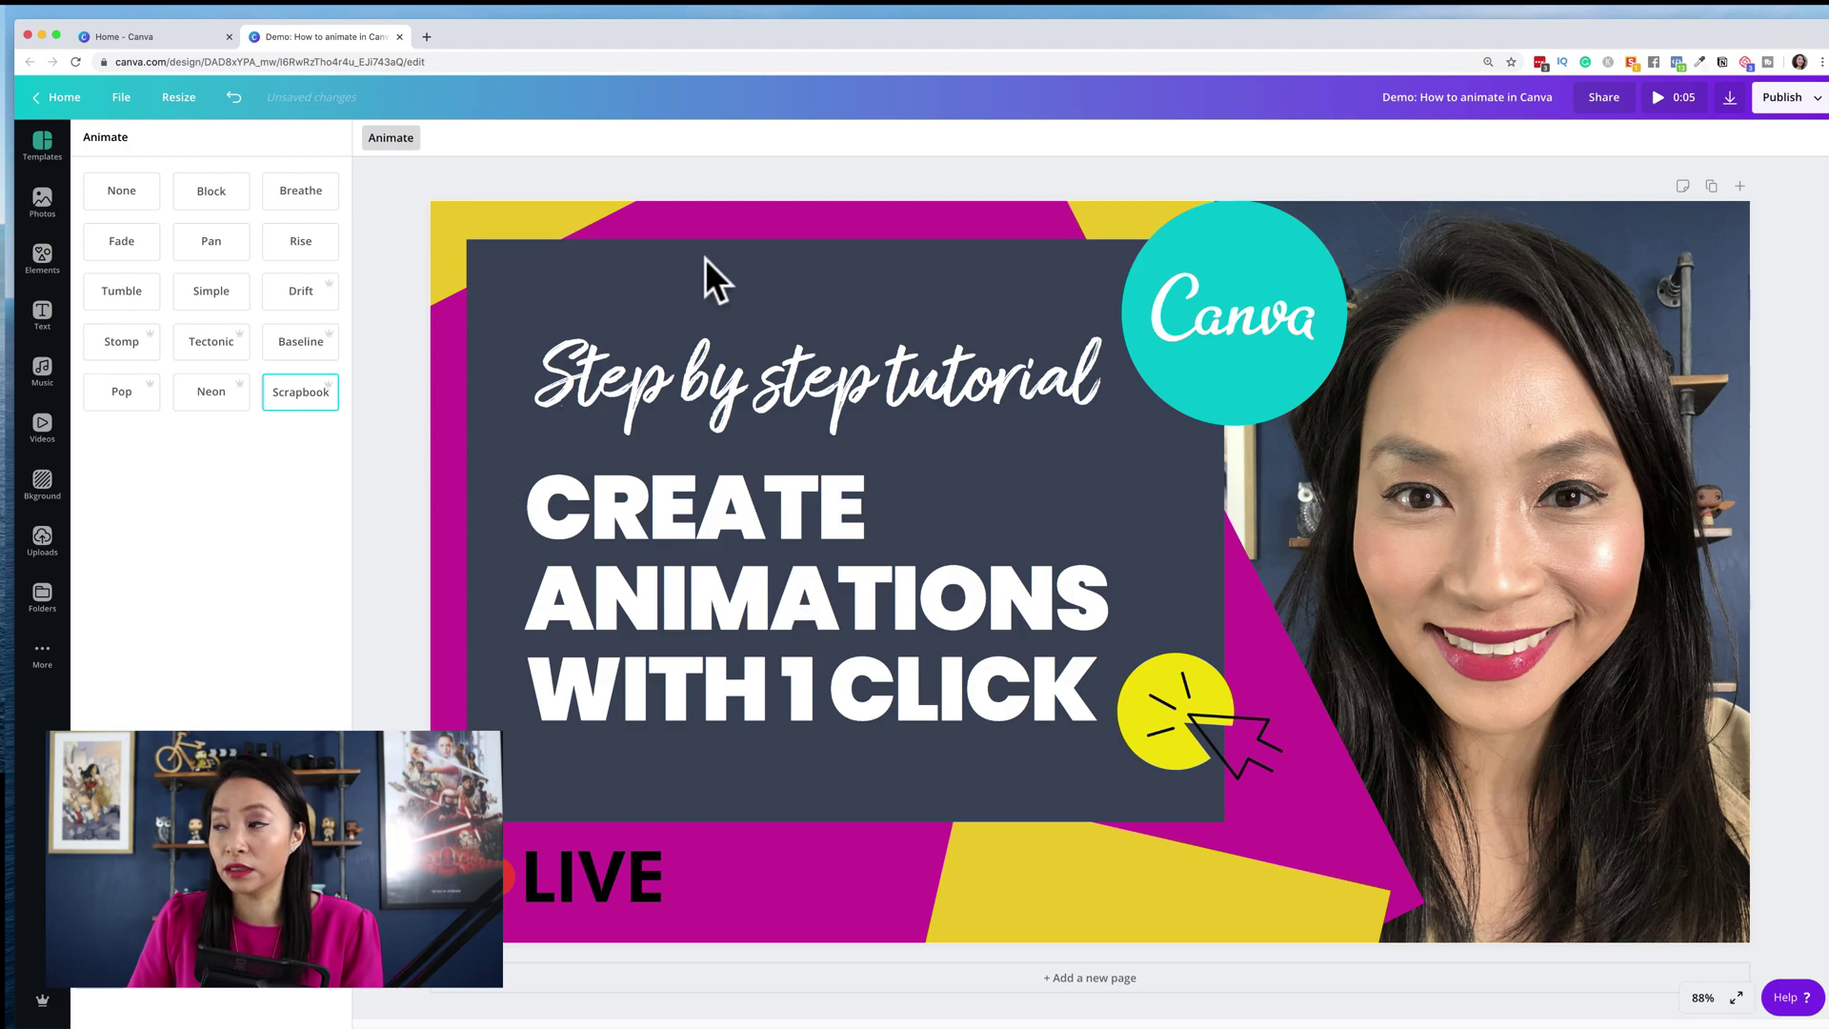
Review the download file types, keep Video, and close the download and animation panels
left_click(1627, 38)
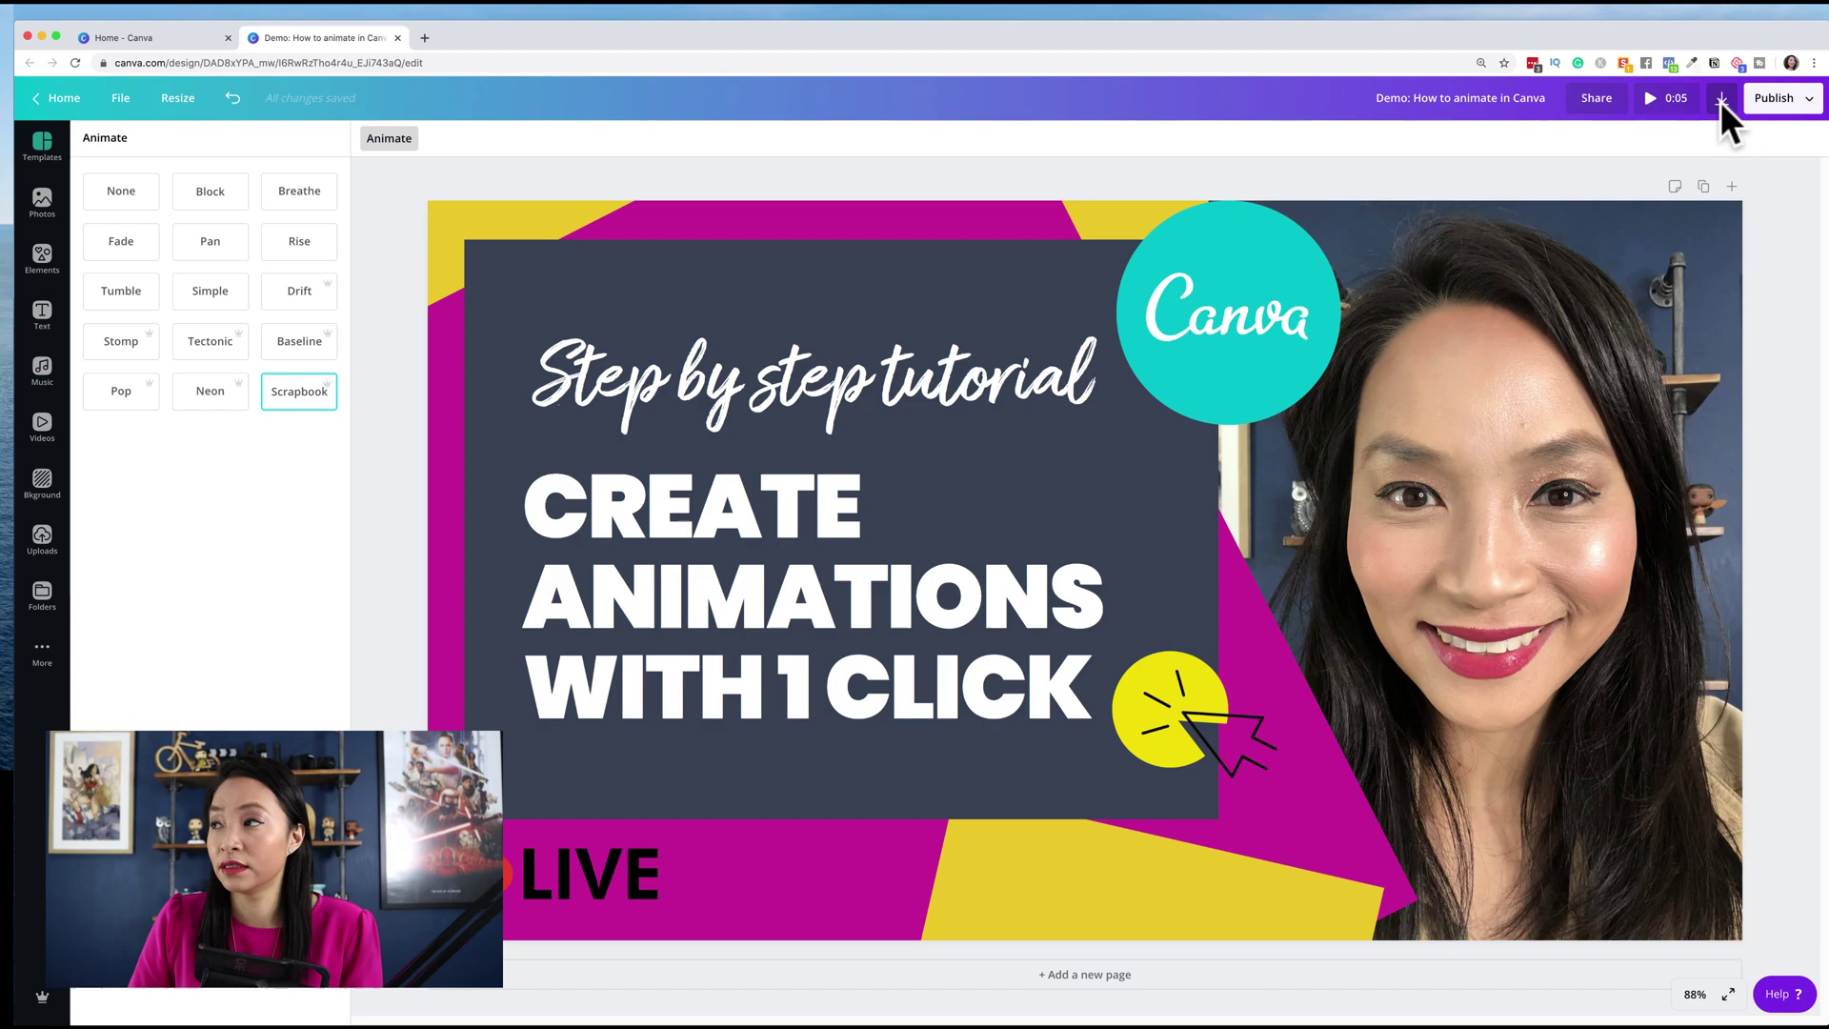
left_click(1720, 99)
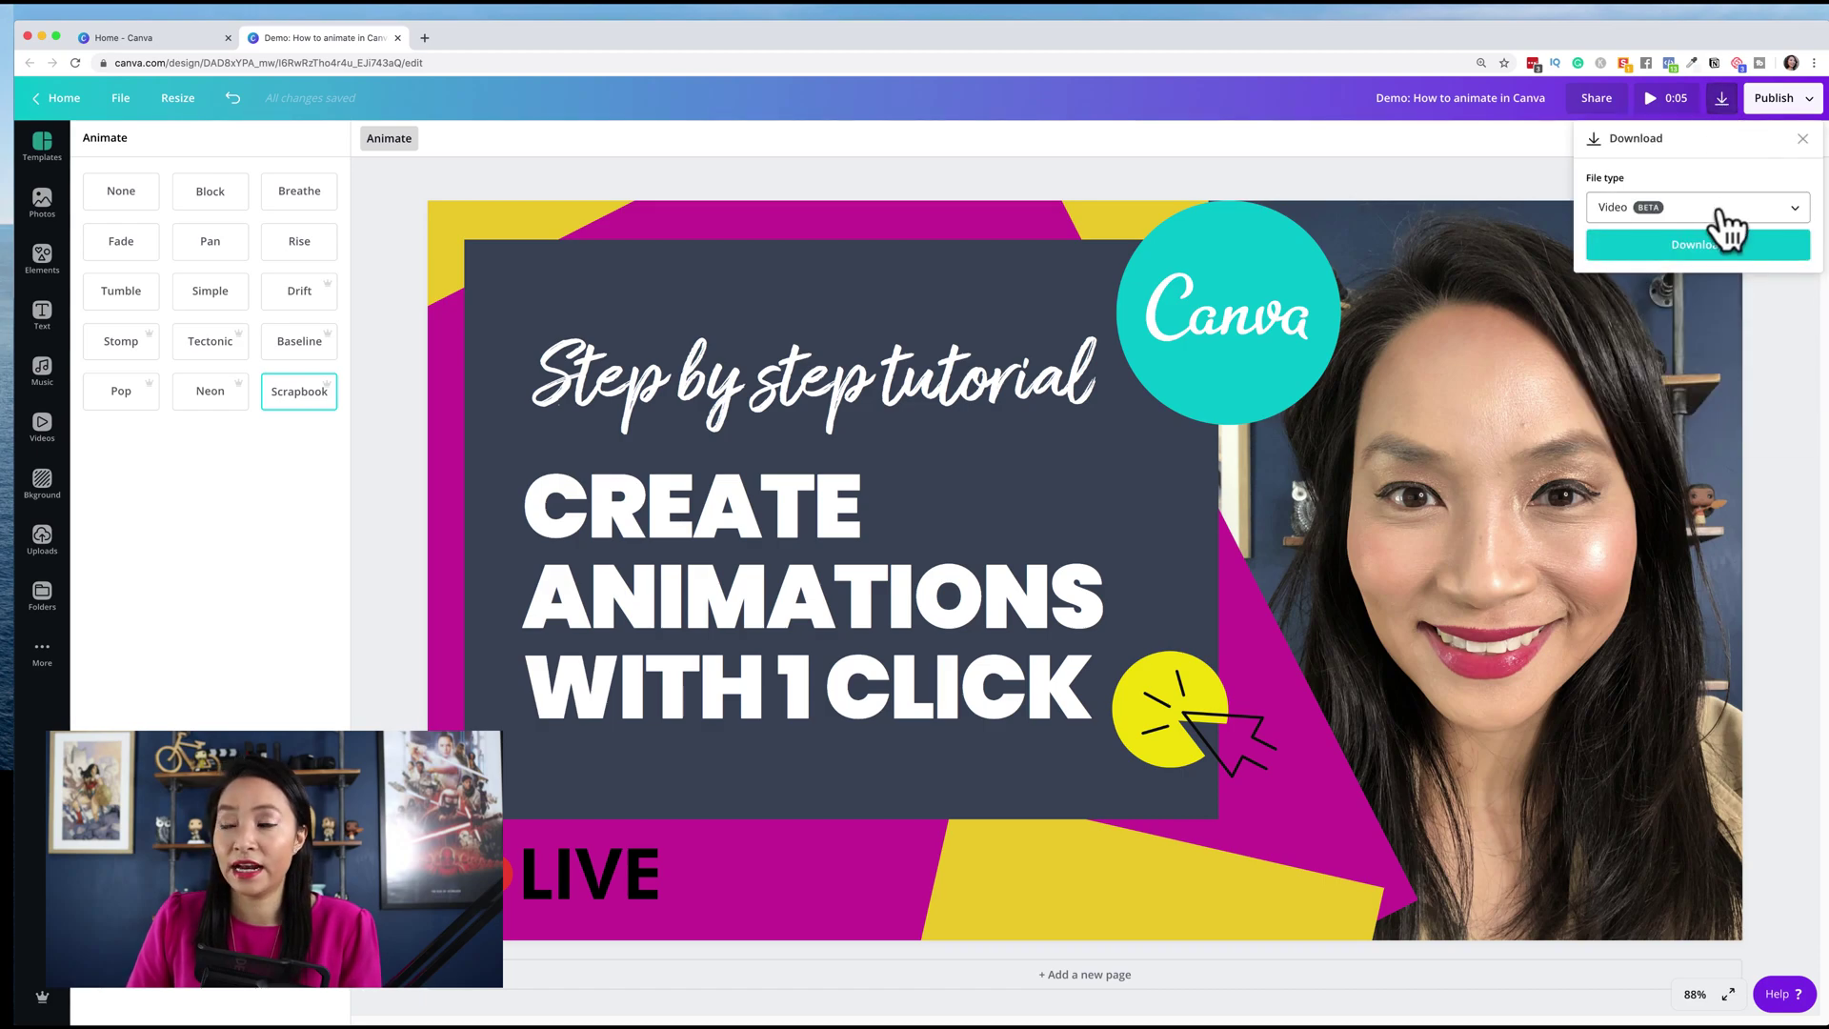
left_click(1726, 228)
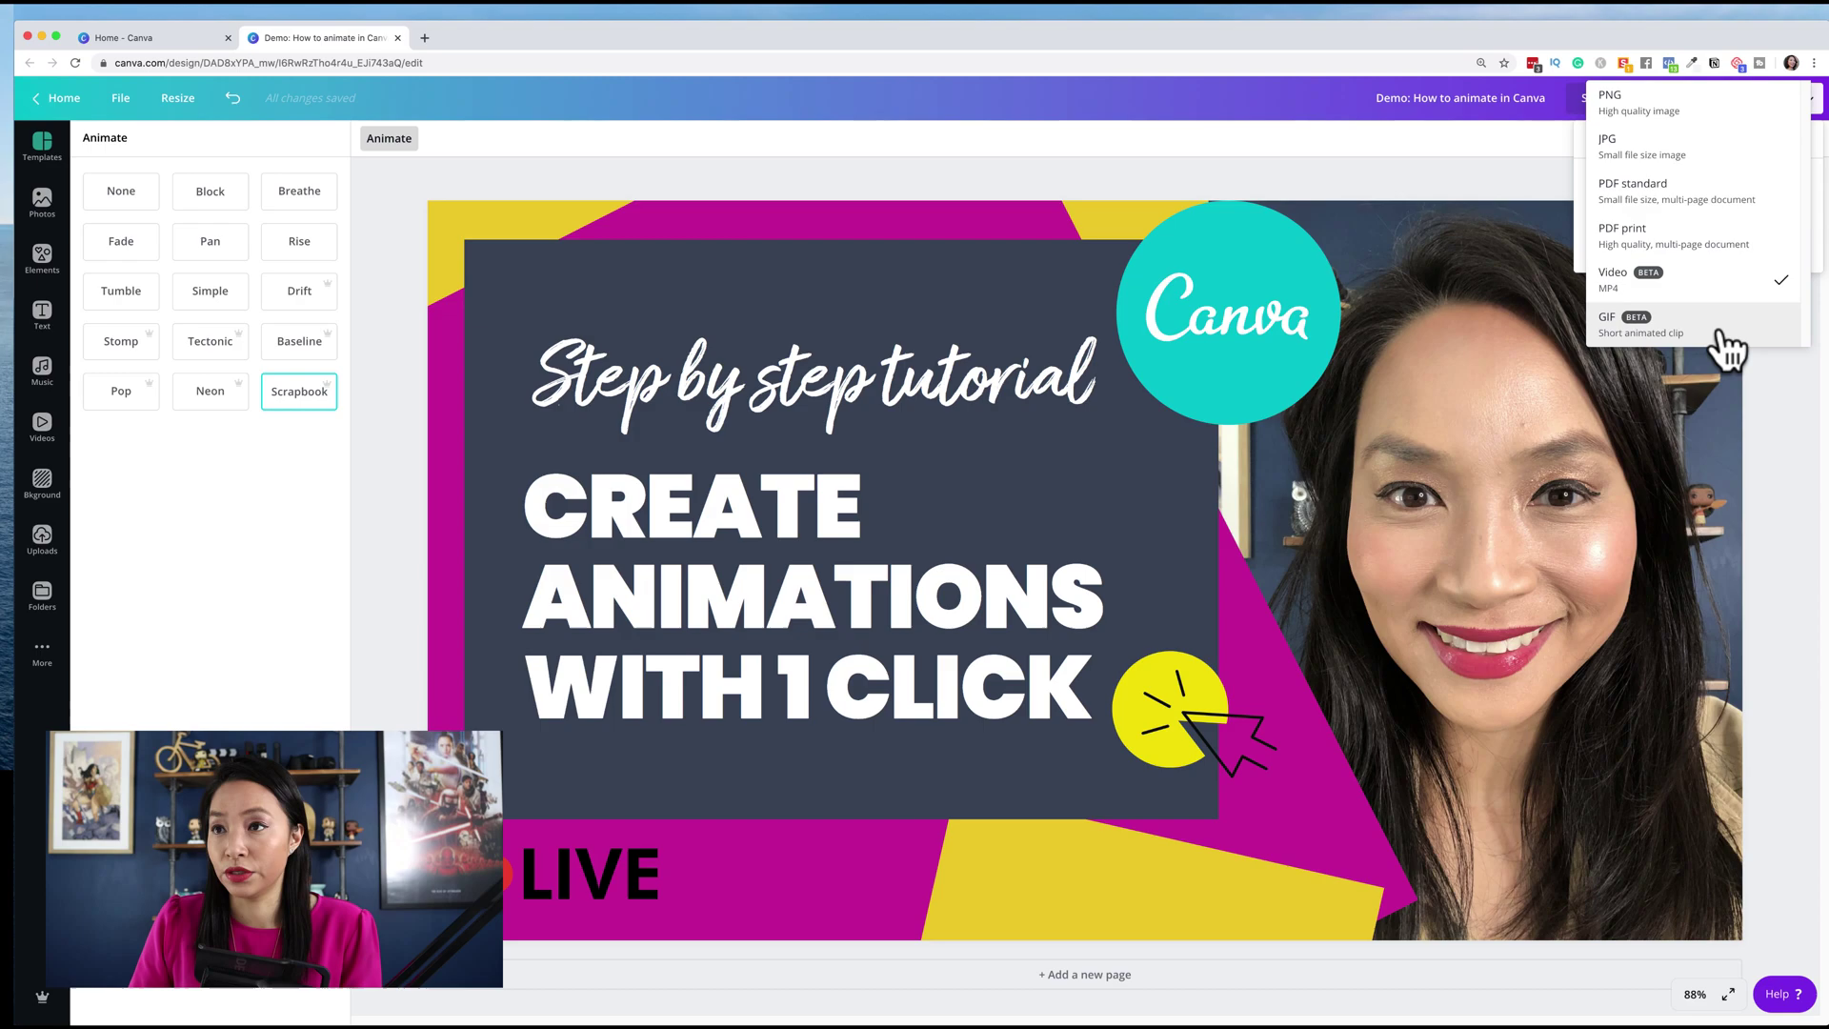
left_click(1339, 167)
left_click(400, 305)
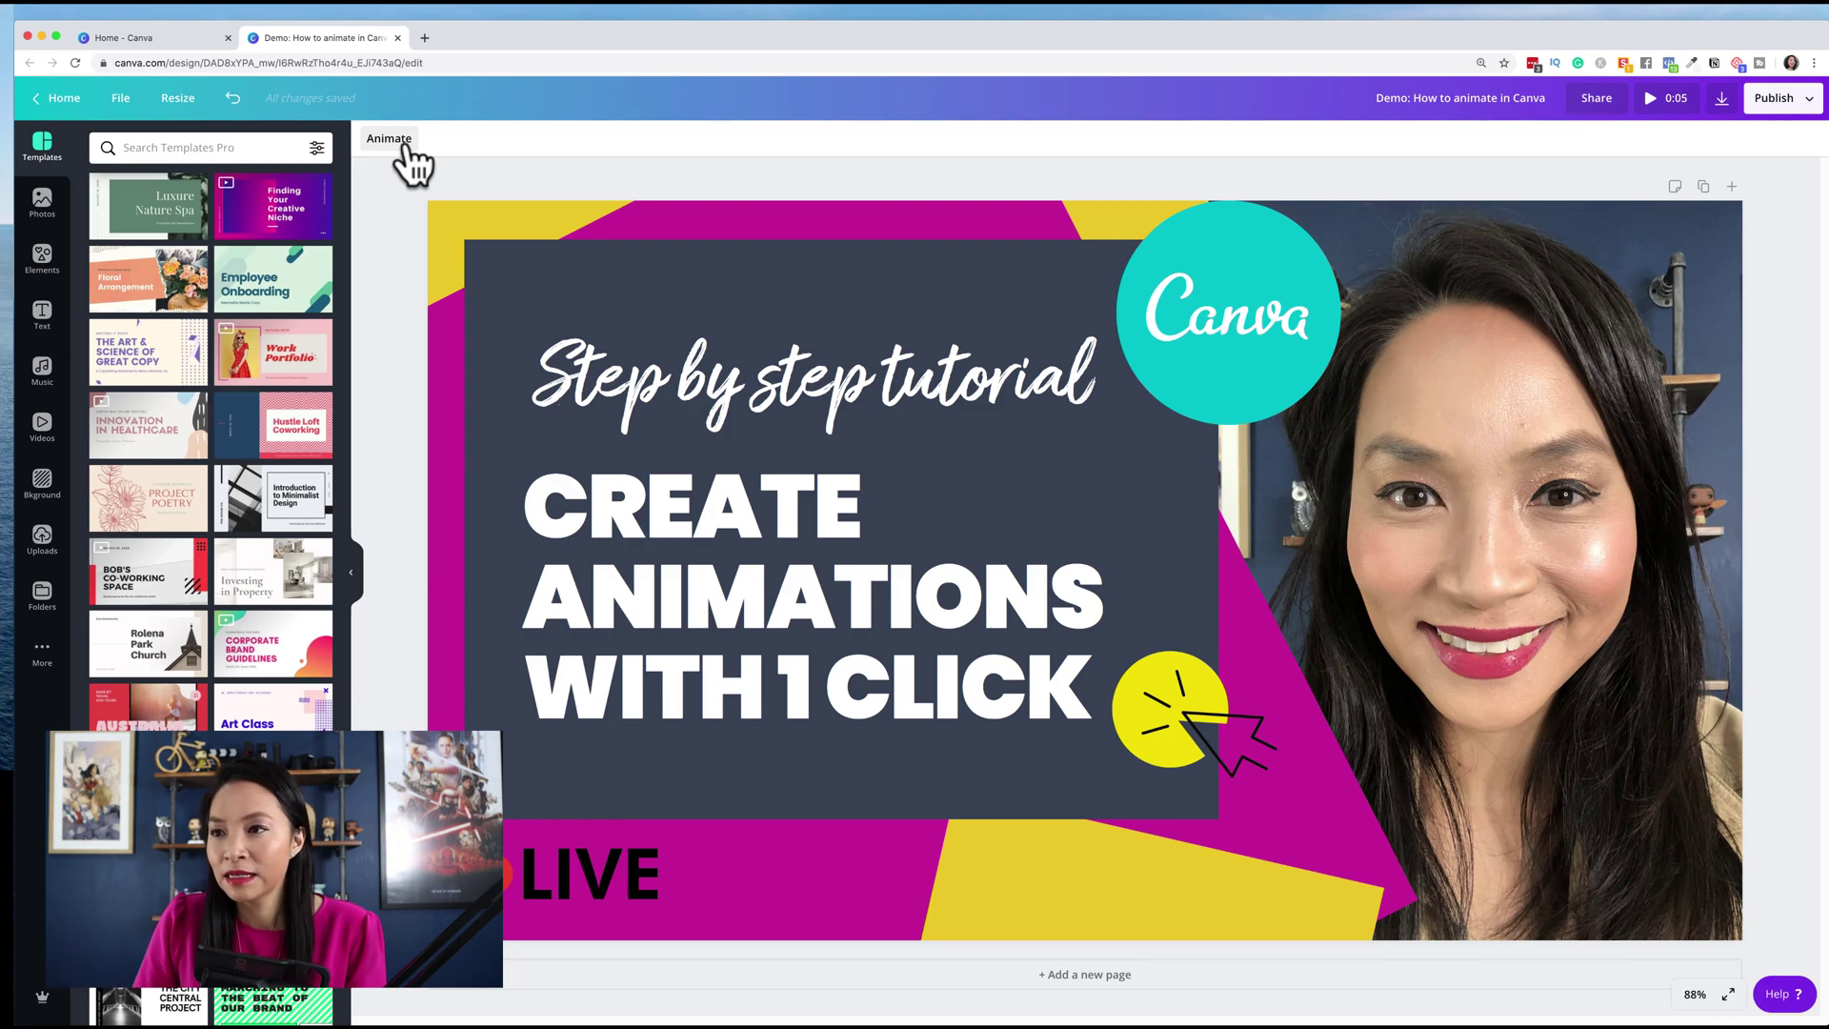
Select the CREATE ANIMATIONS text and LIVE graphic, glance at animation styles, then go Home
left_click(1253, 375)
left_click(1011, 618)
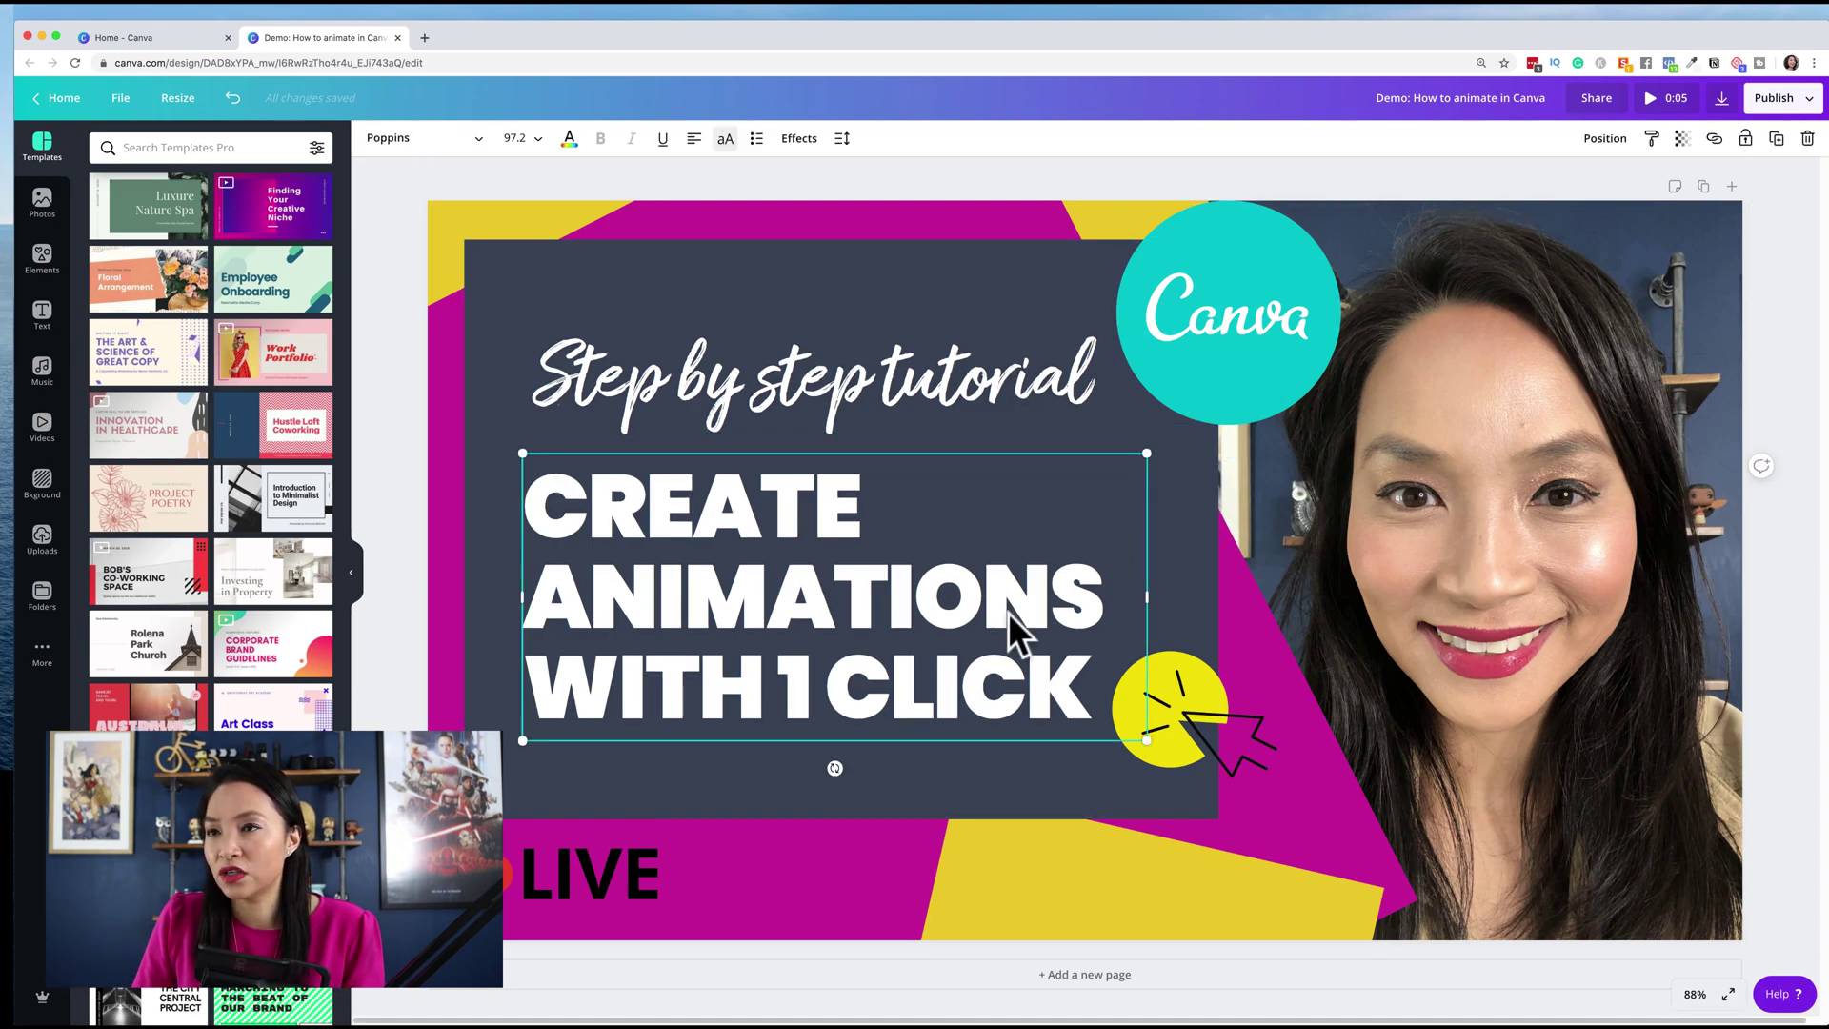
left_click(1437, 734)
left_click(575, 874)
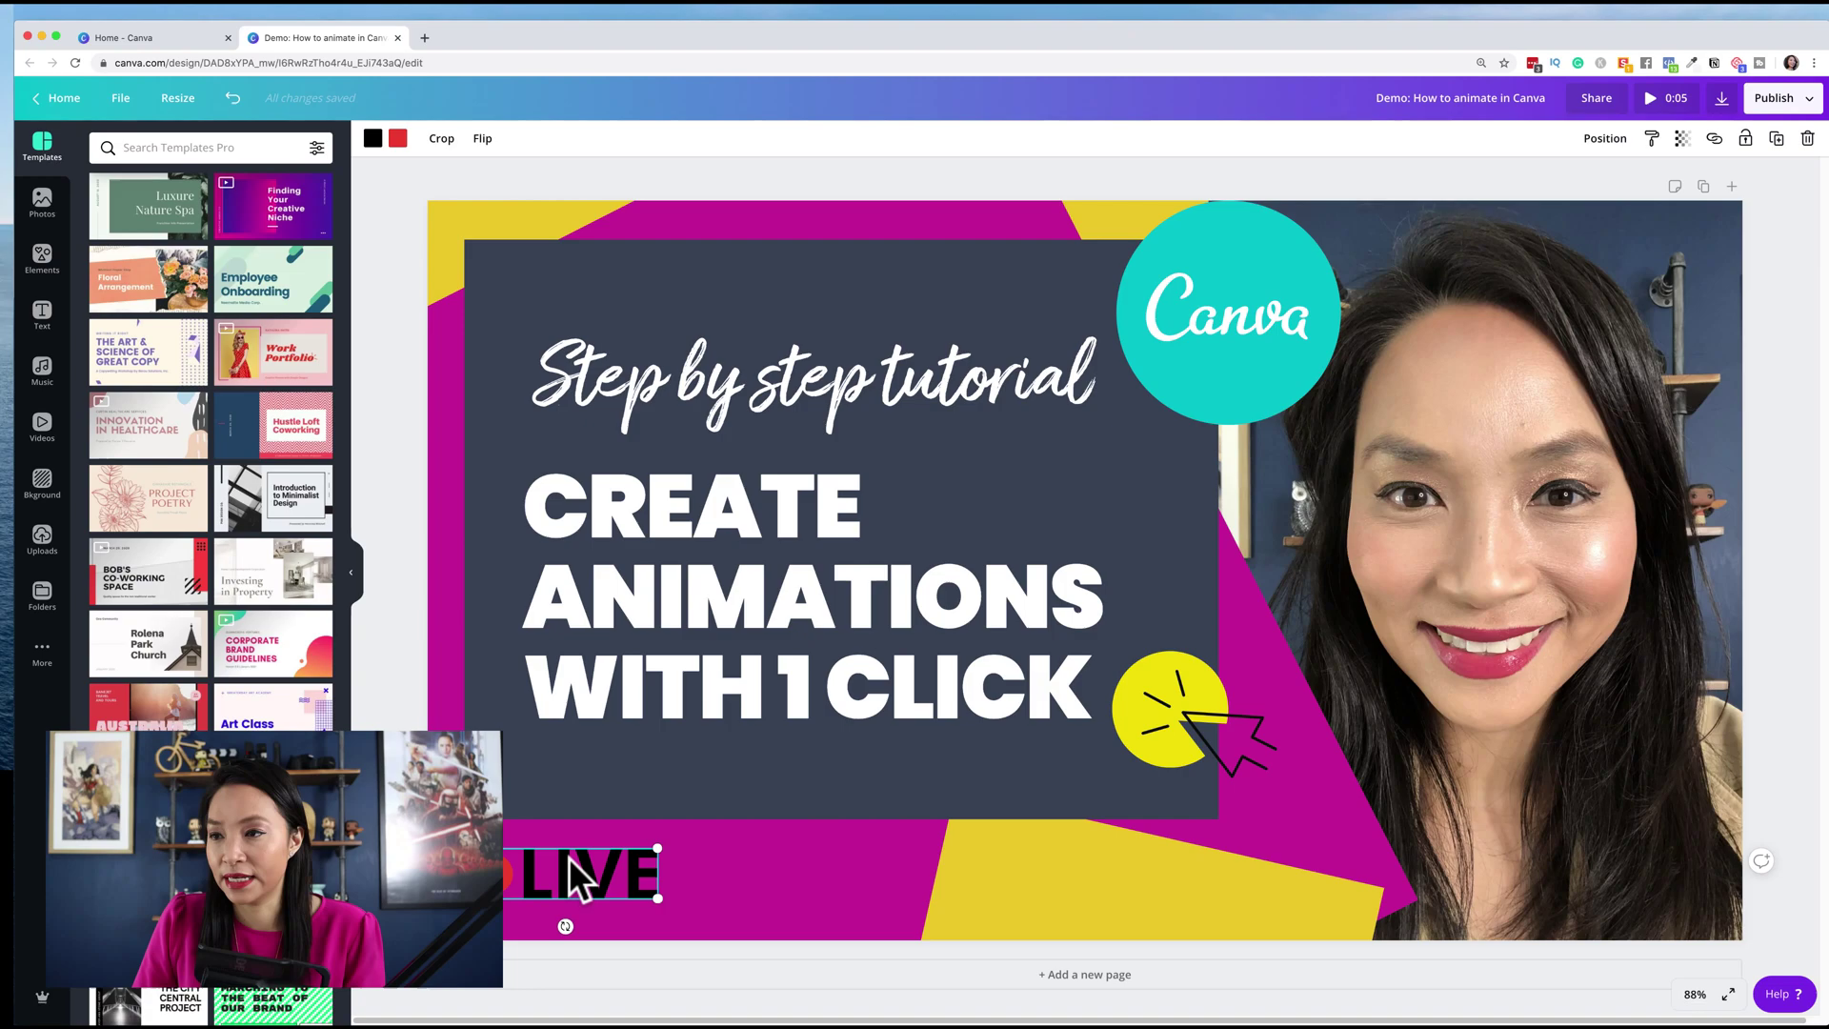
left_click(502, 180)
left_click(390, 140)
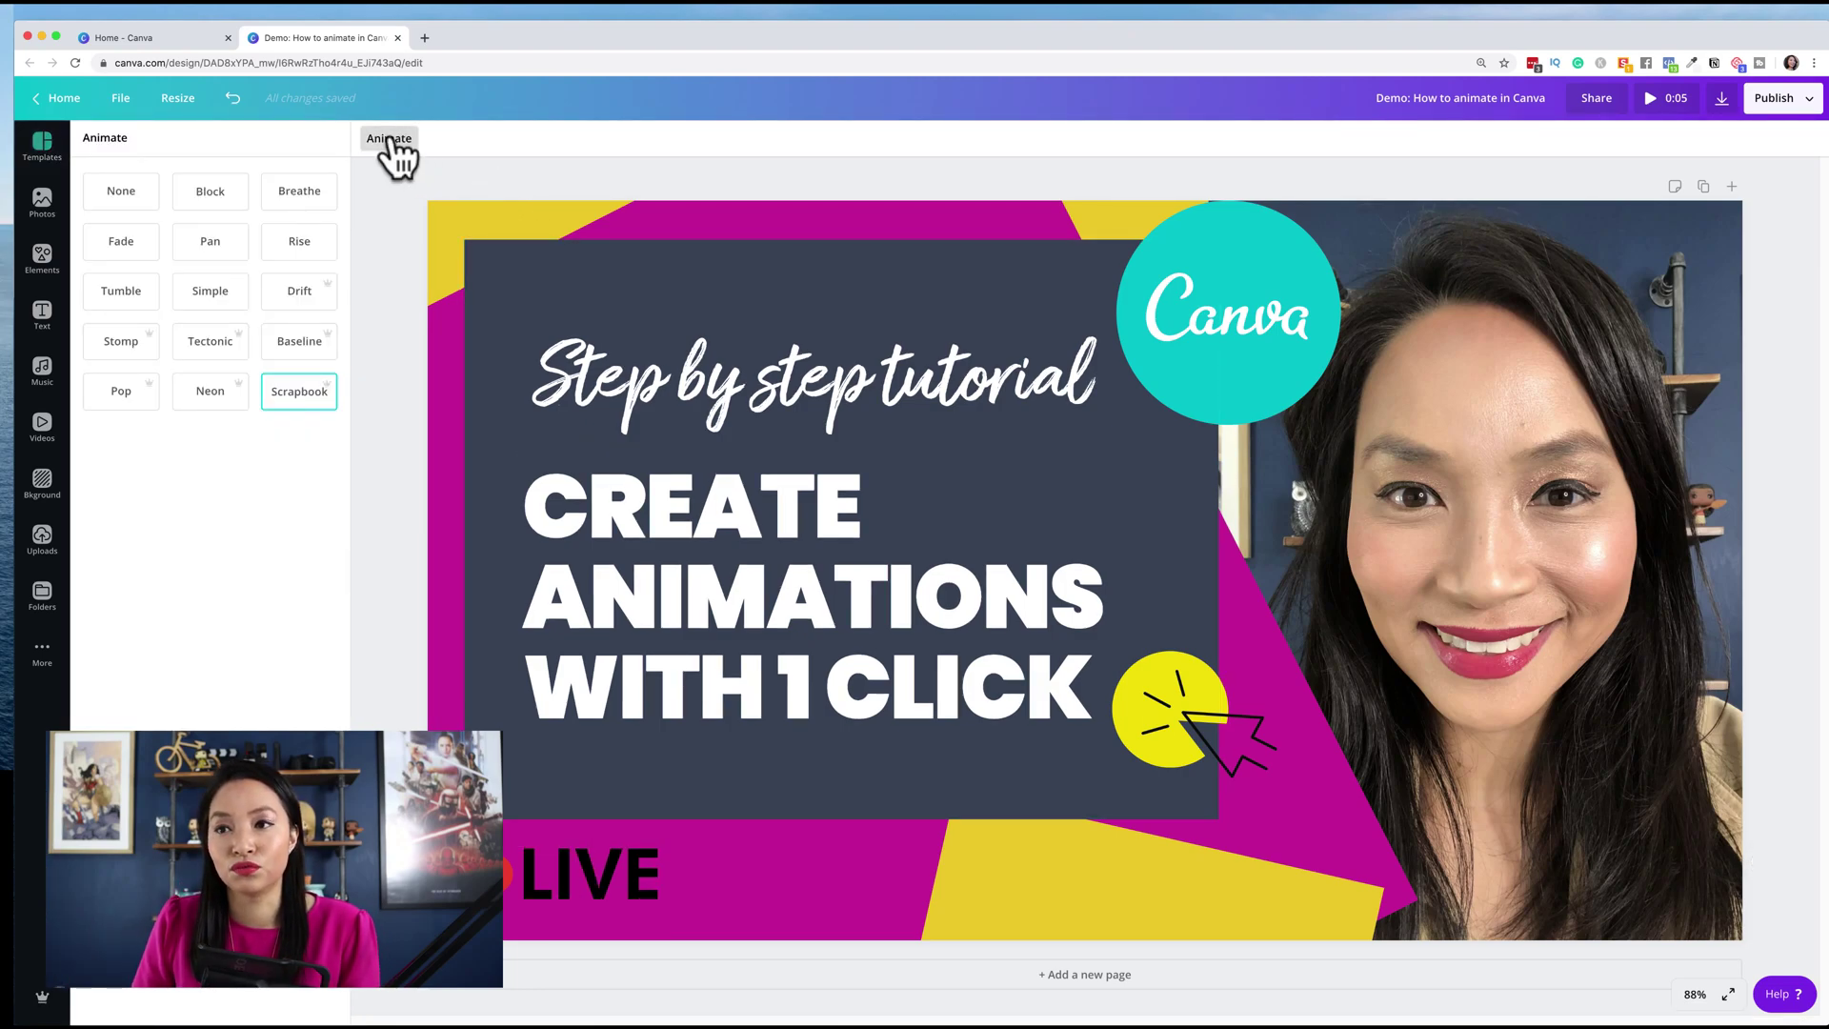
left_click(369, 238)
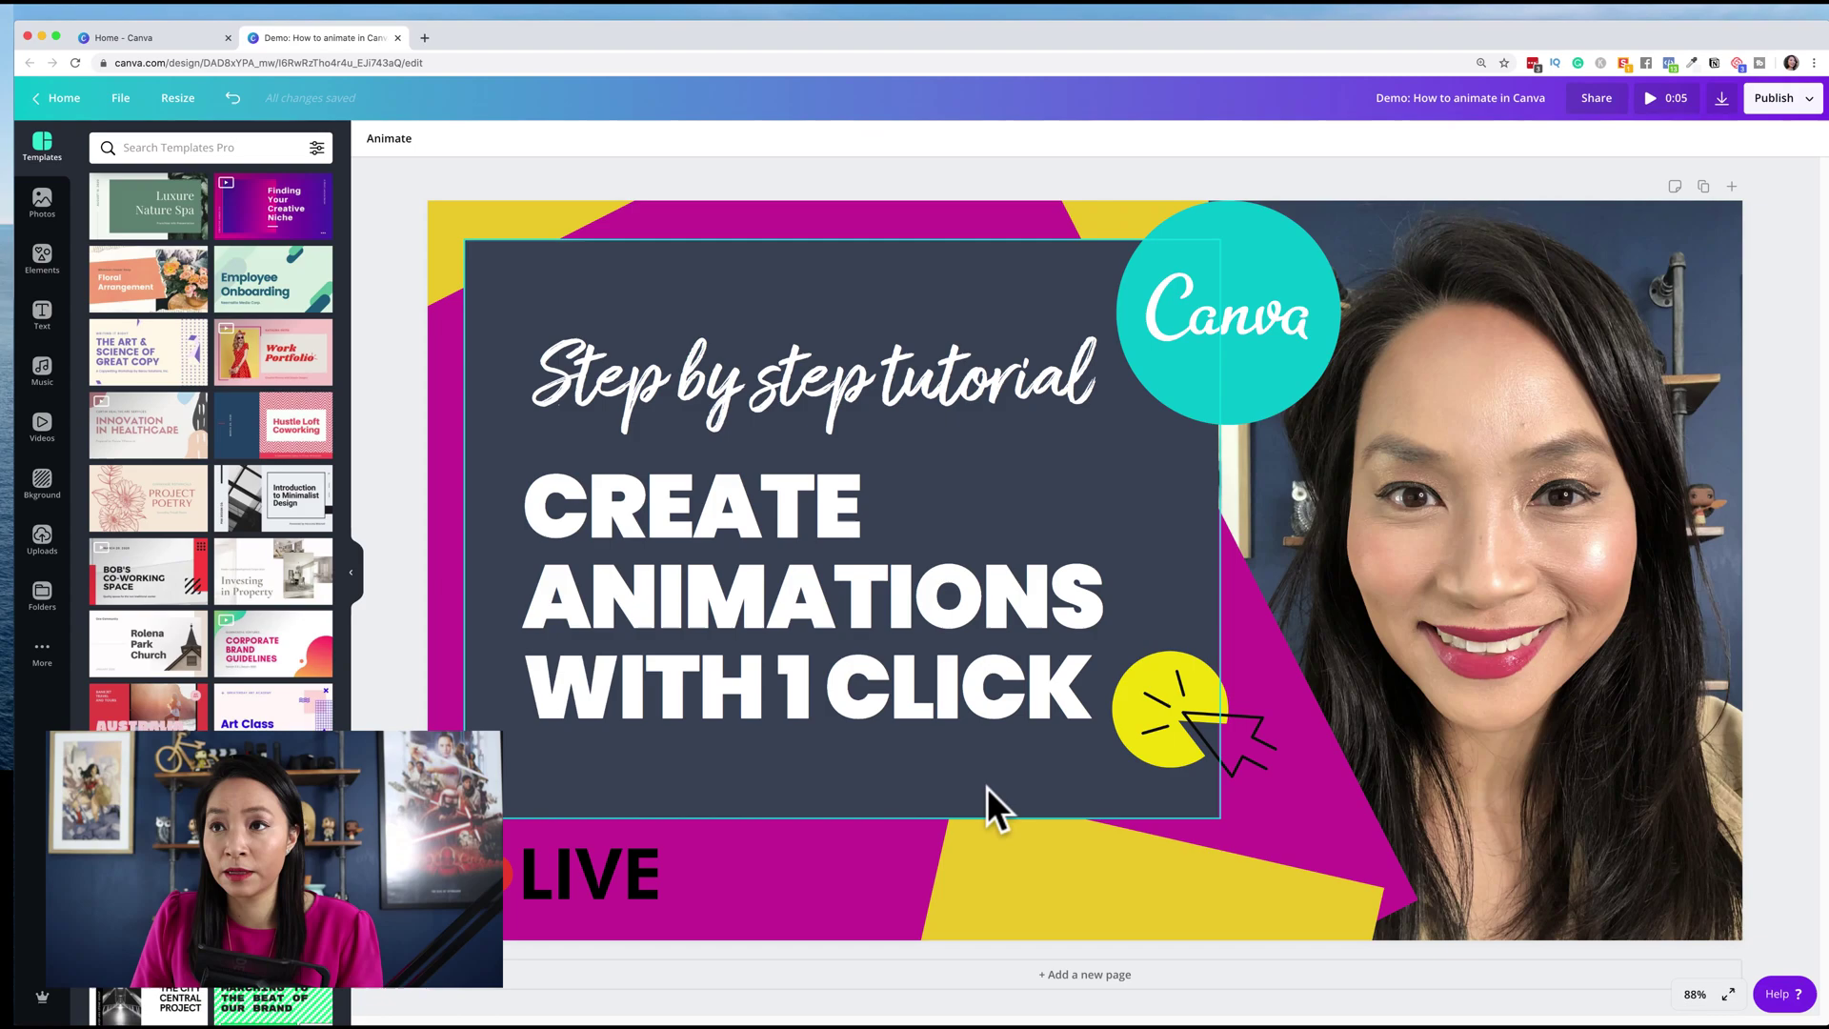
left_click(158, 34)
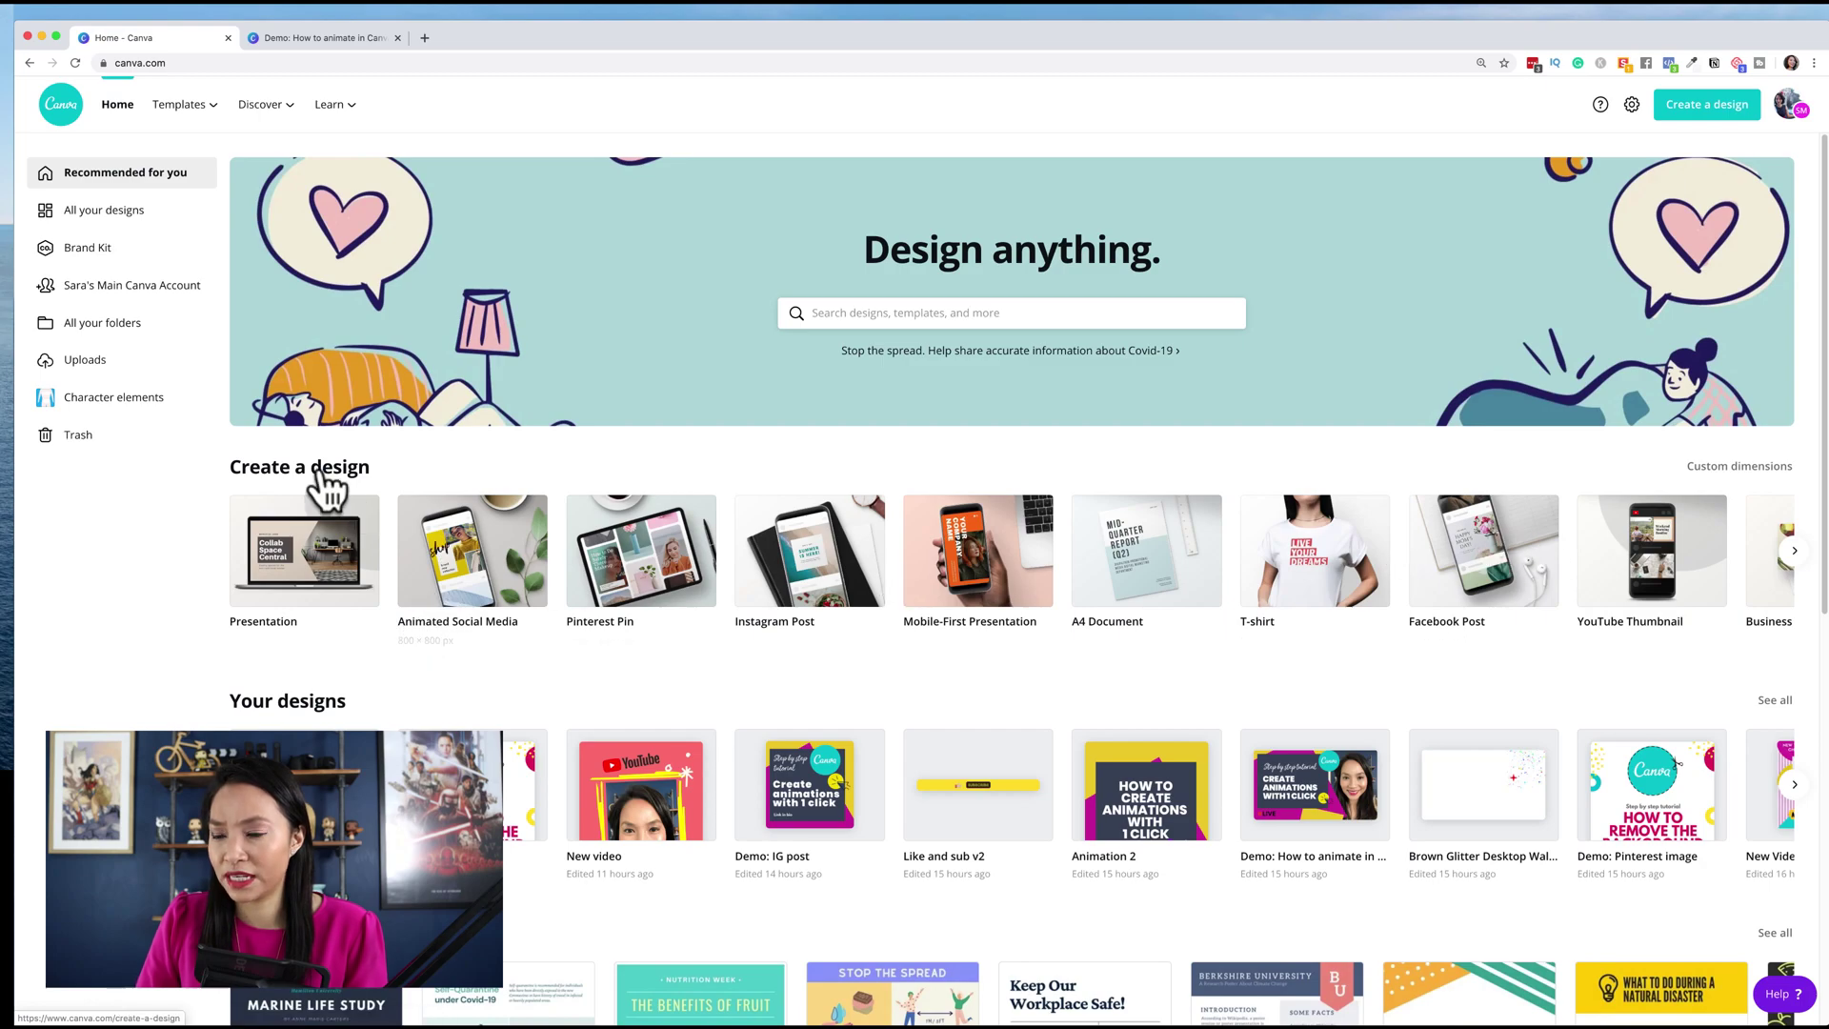
Start a blank Animated Social Media design from the home page's Create a design presets
left_click(853, 316)
left_click(468, 672)
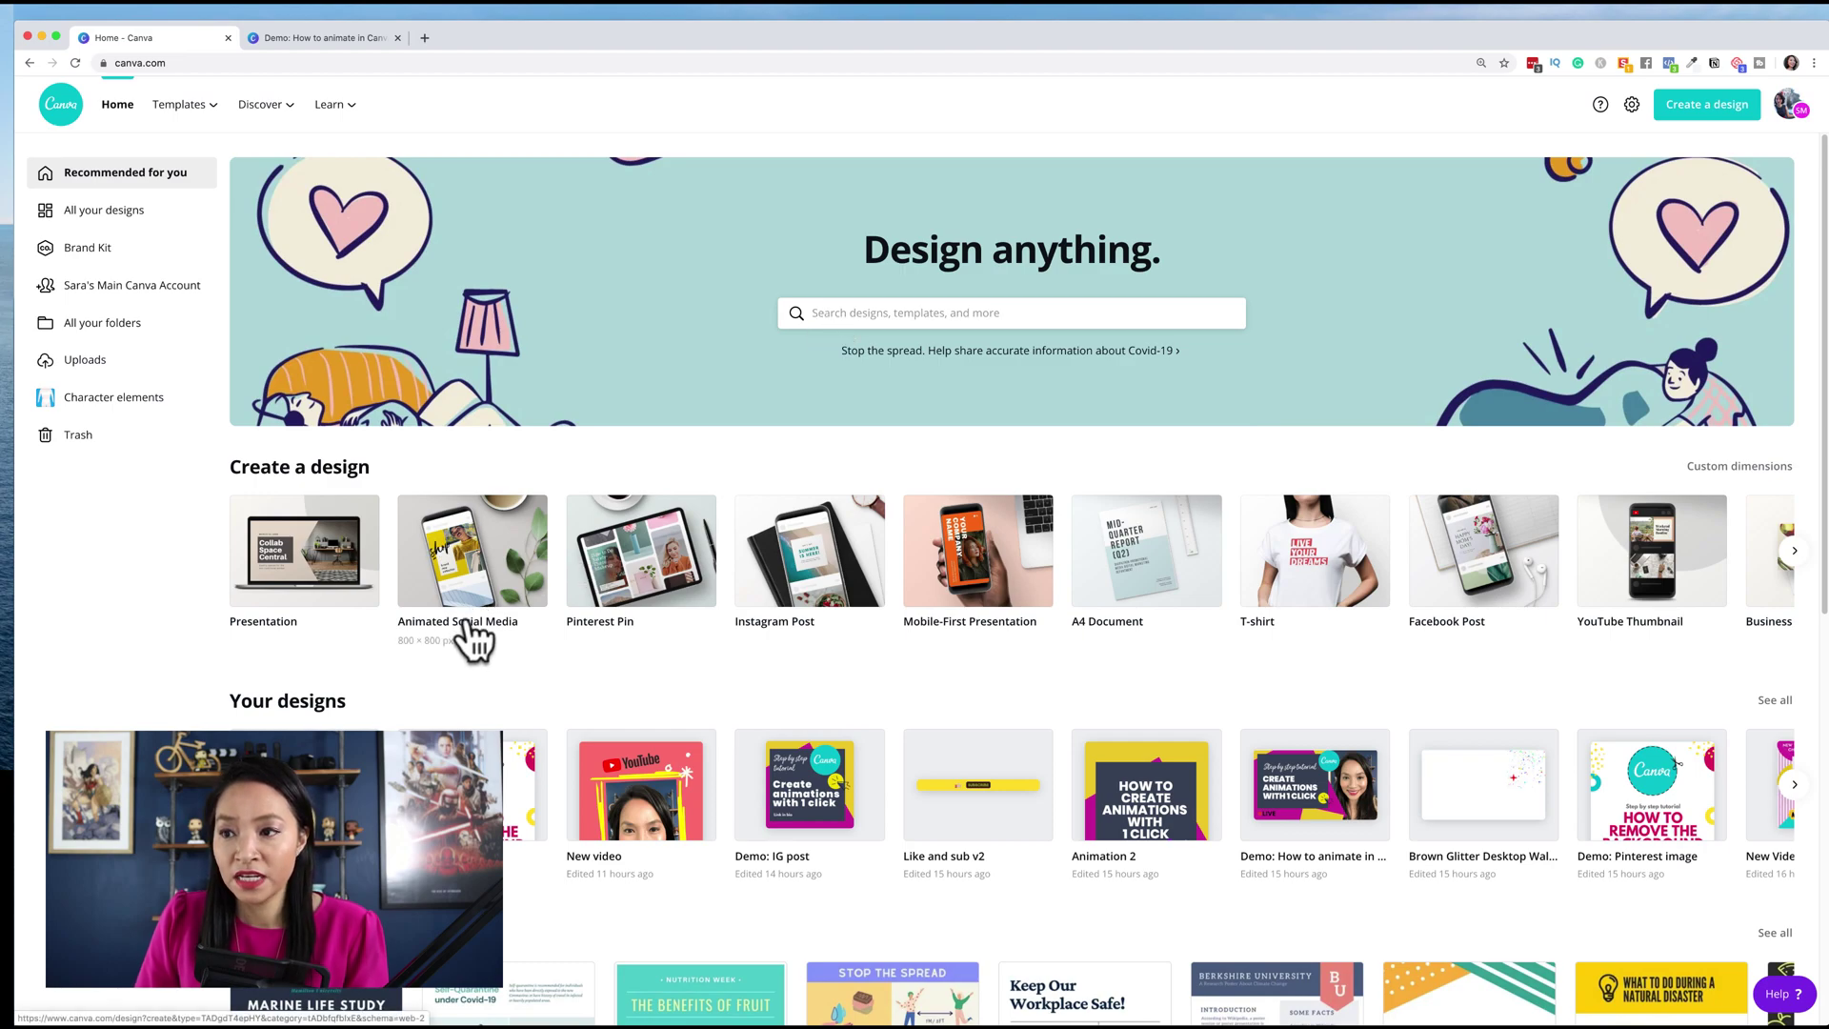
left_click(470, 629)
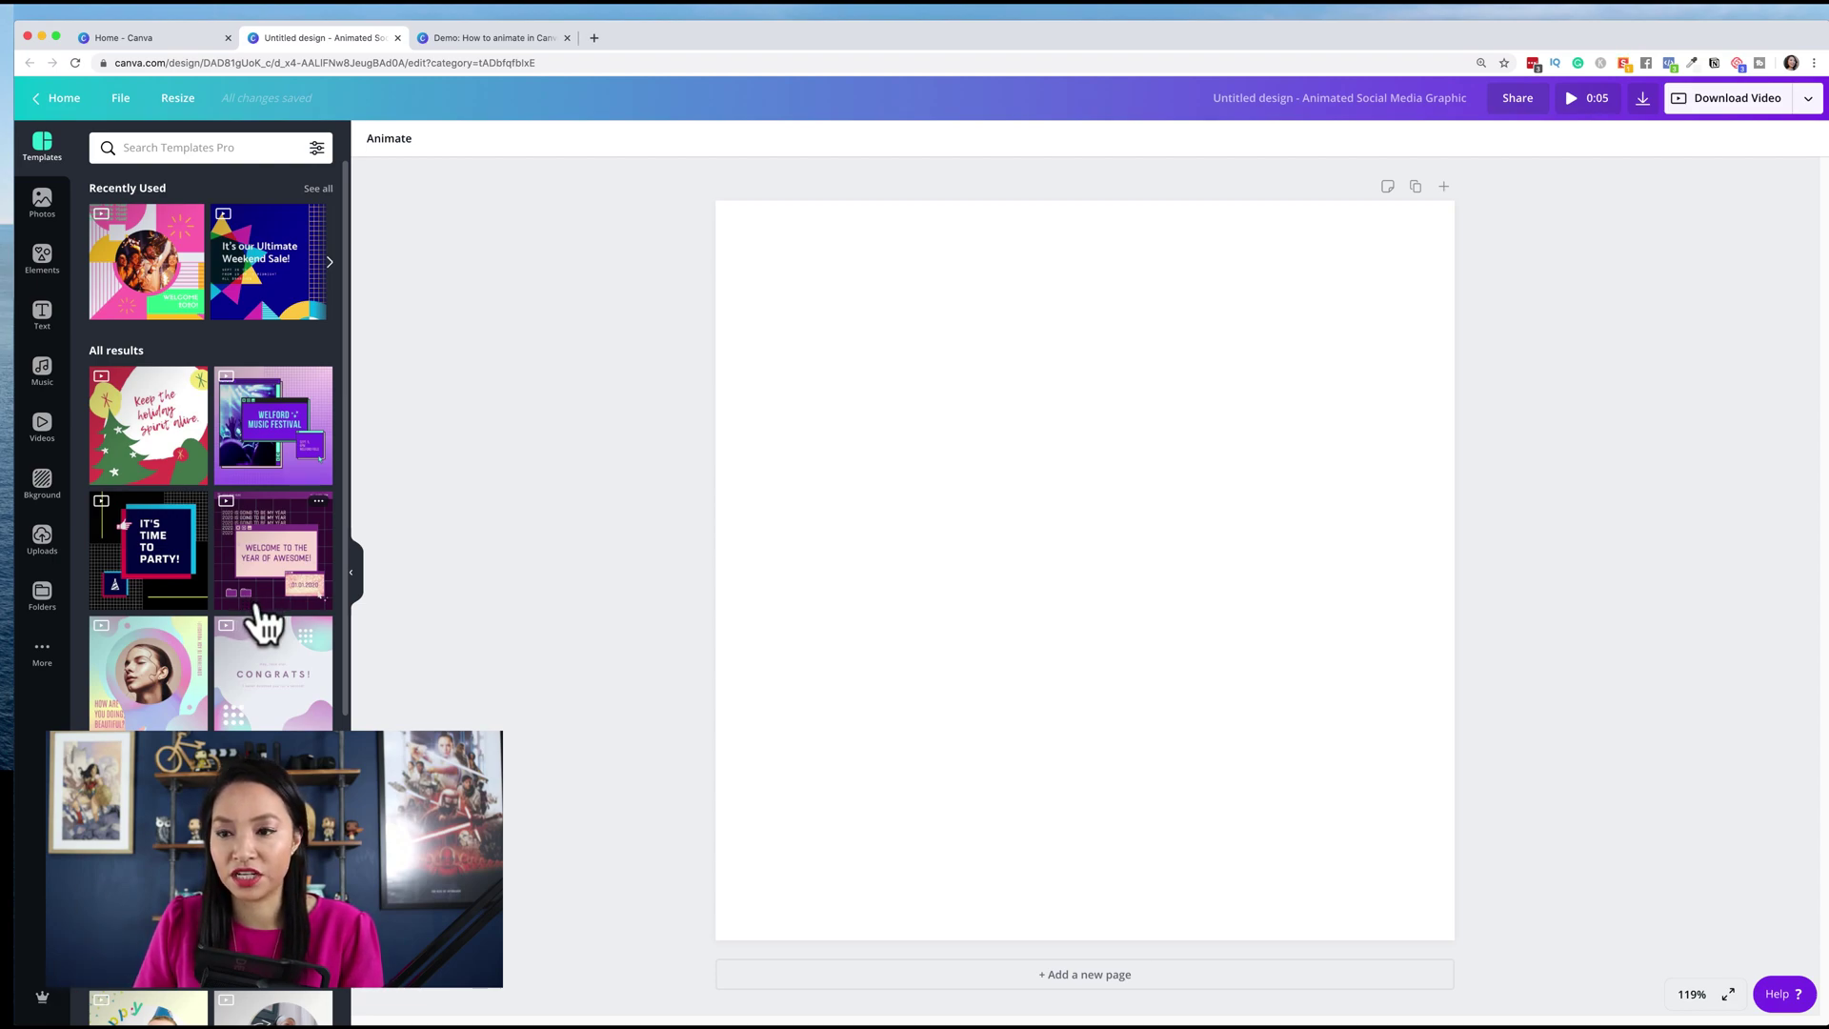
Fill the new page with the 'Happy New Year! / Welcome 2020!' template
left_click(168, 305)
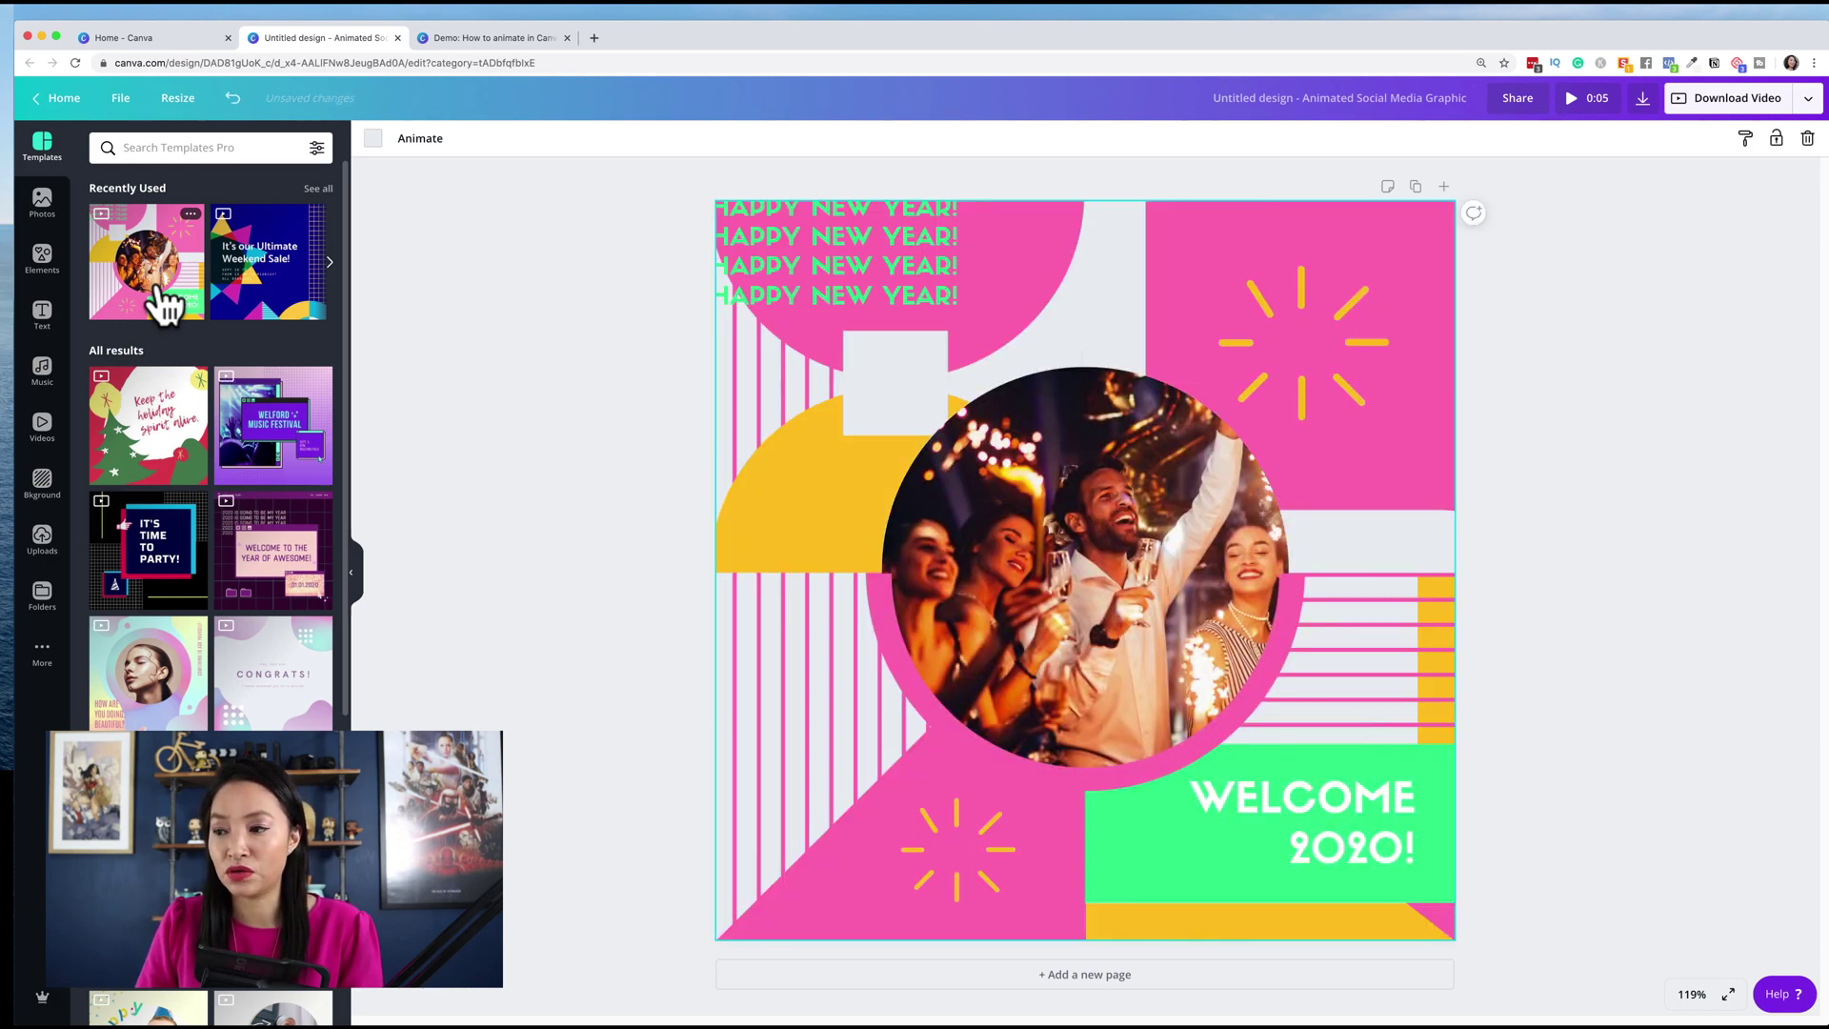
left_click(1286, 333)
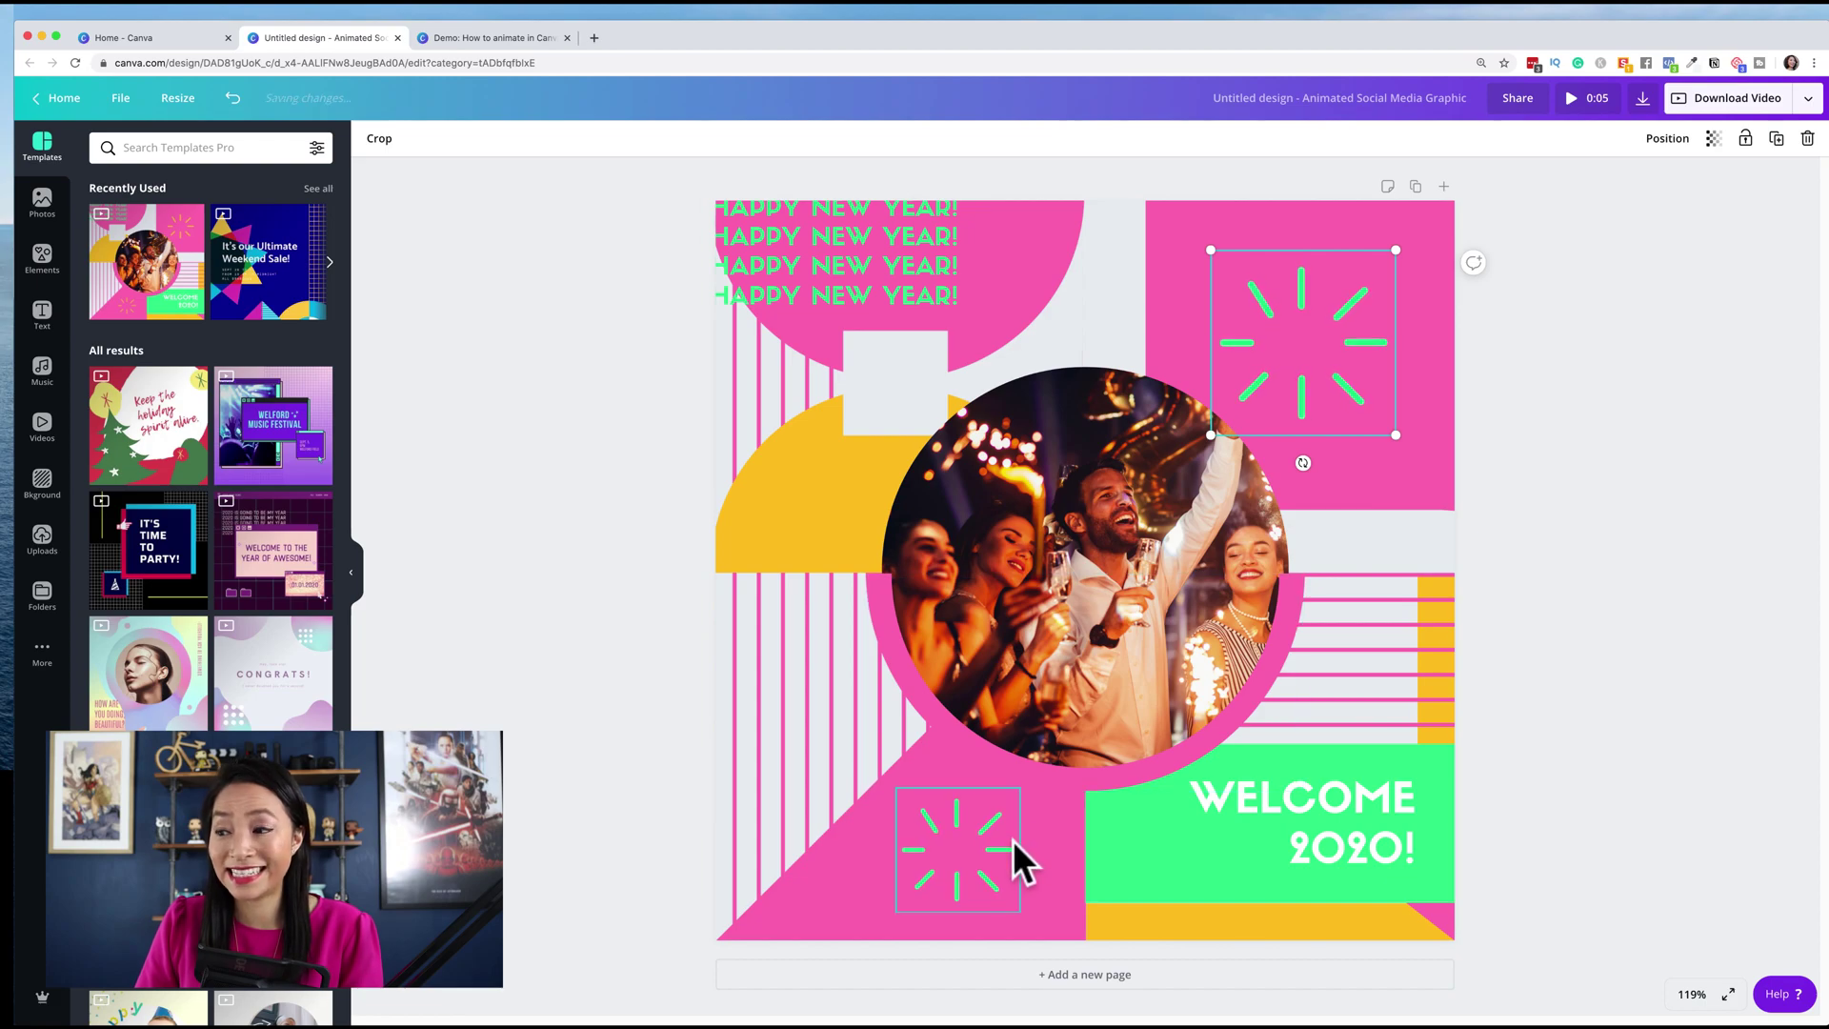
left_click(533, 684)
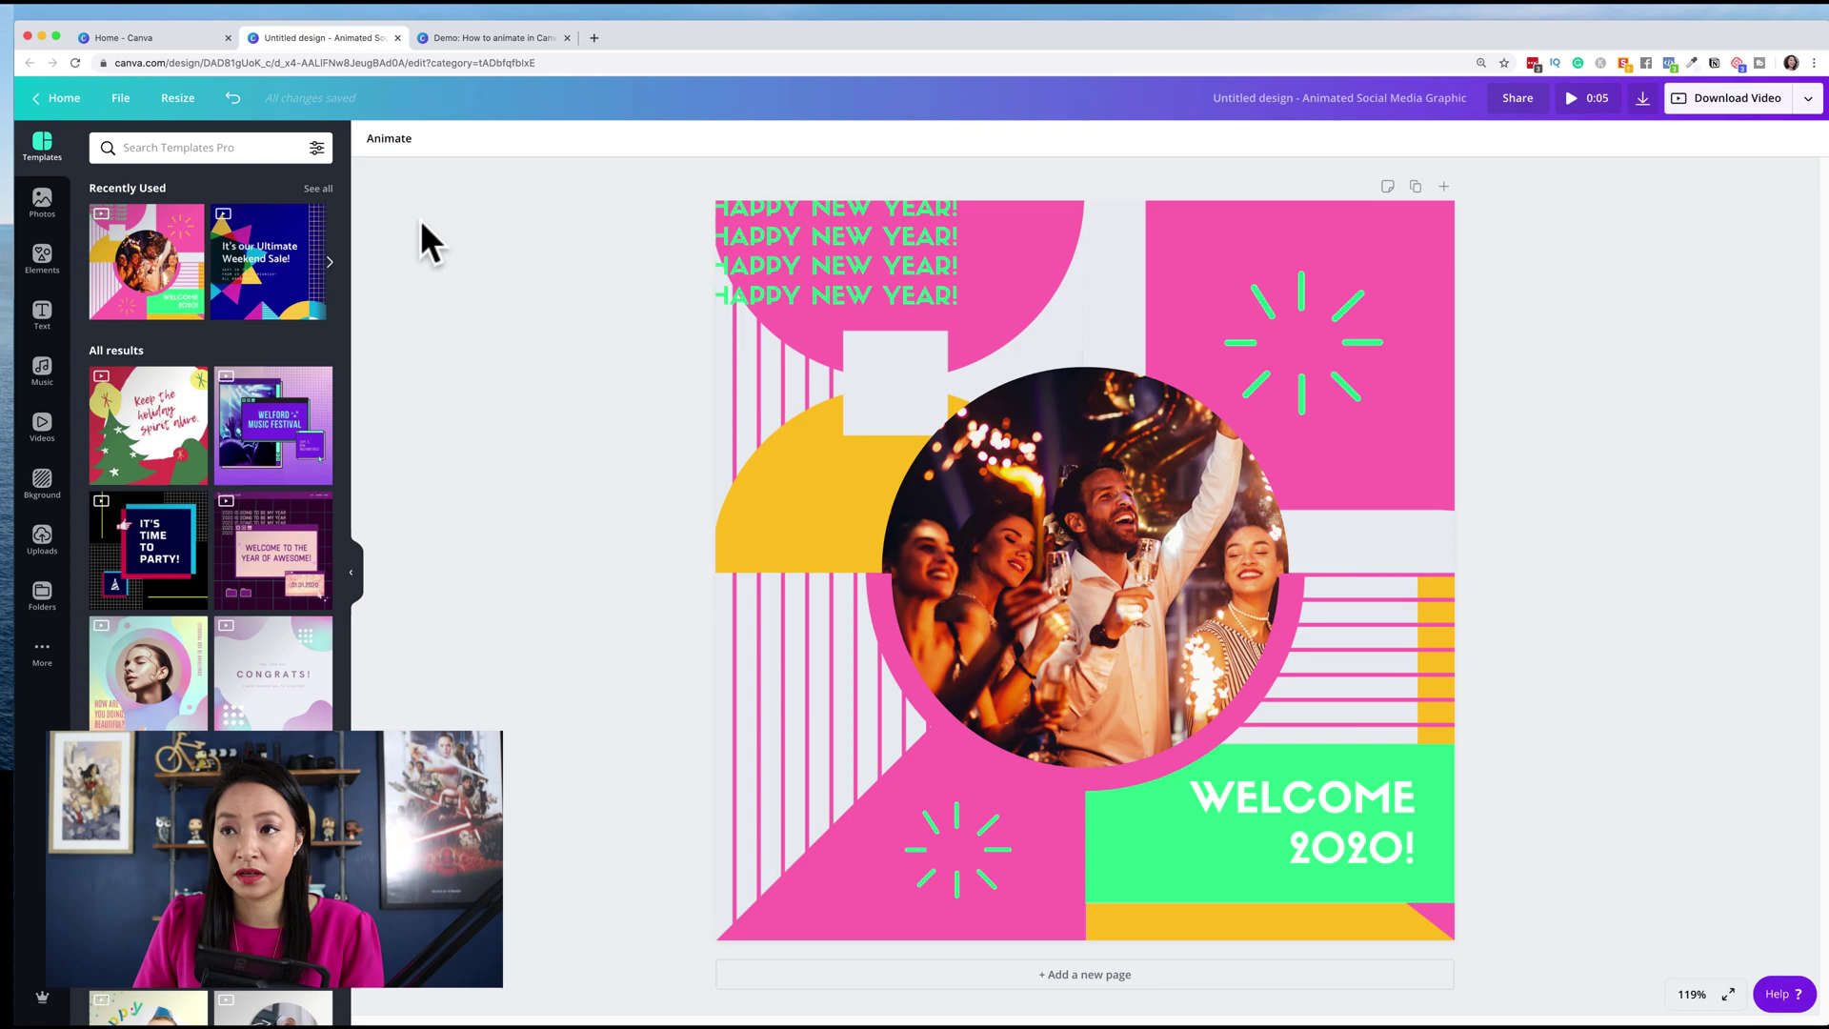
Preview Tectonic and Pop page animations, then apply Scrapbook to the design
left_click(381, 140)
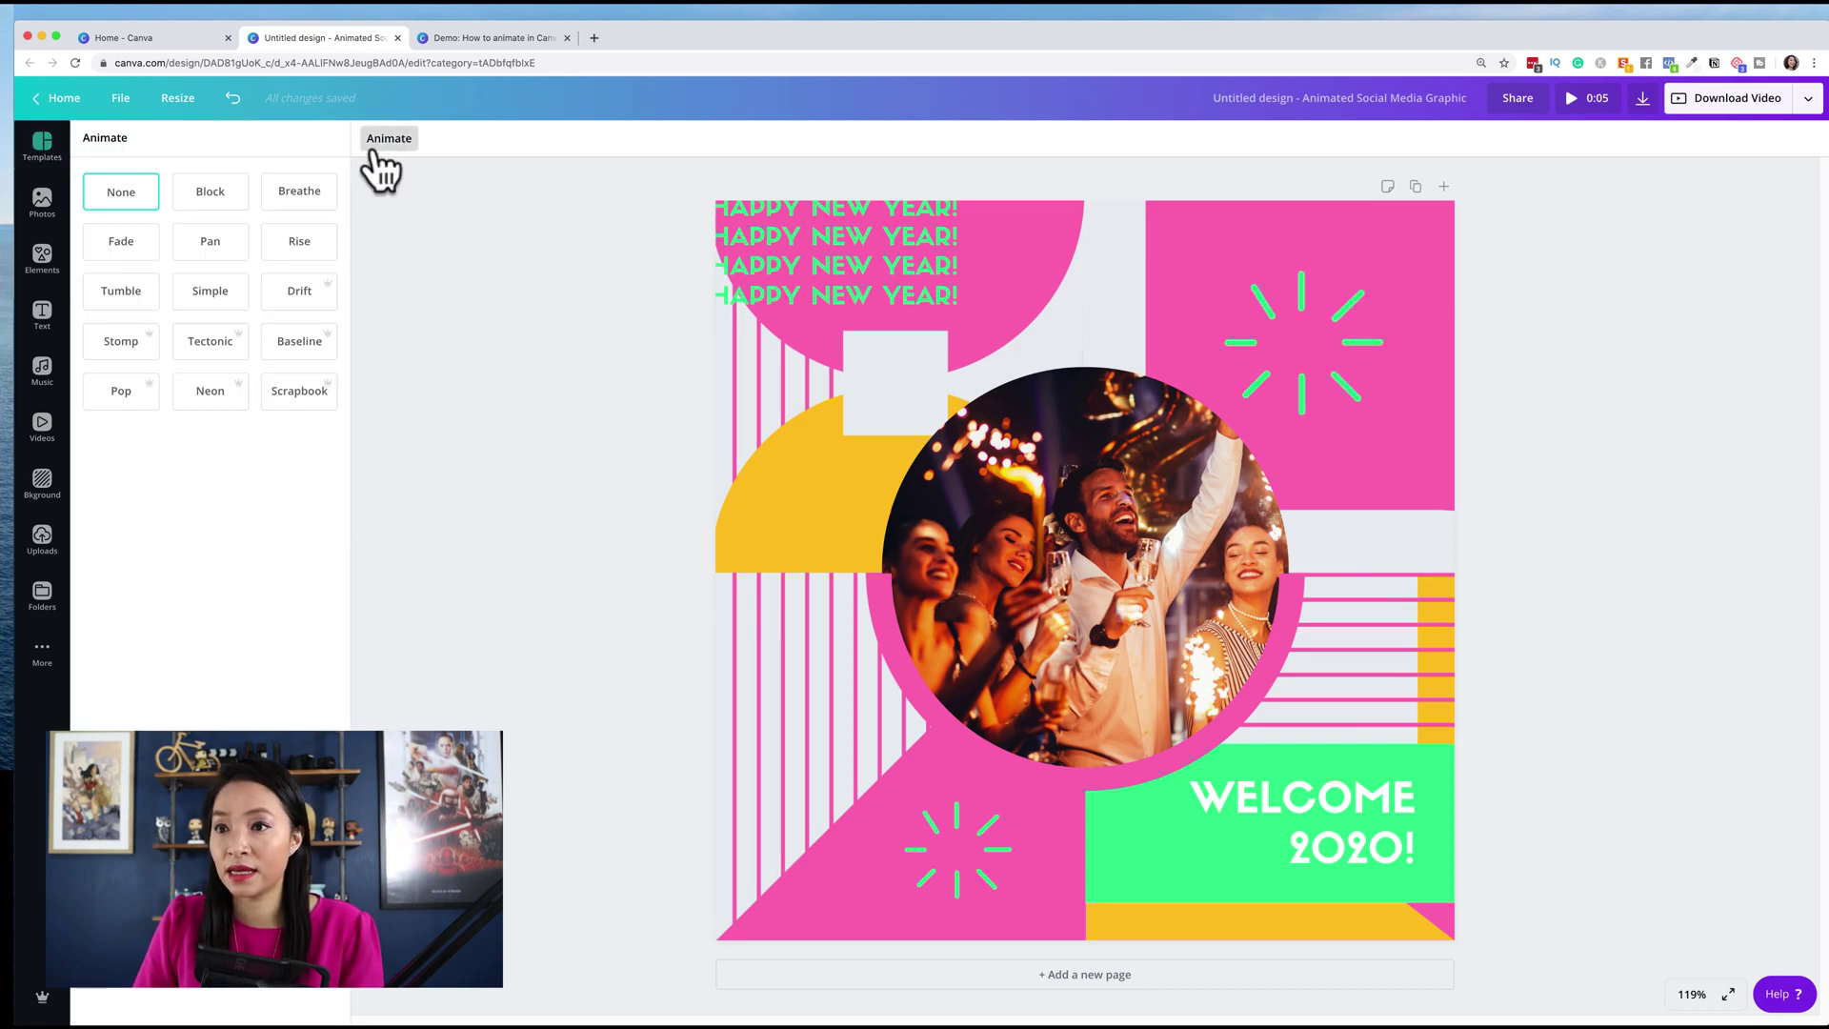
left_click(208, 360)
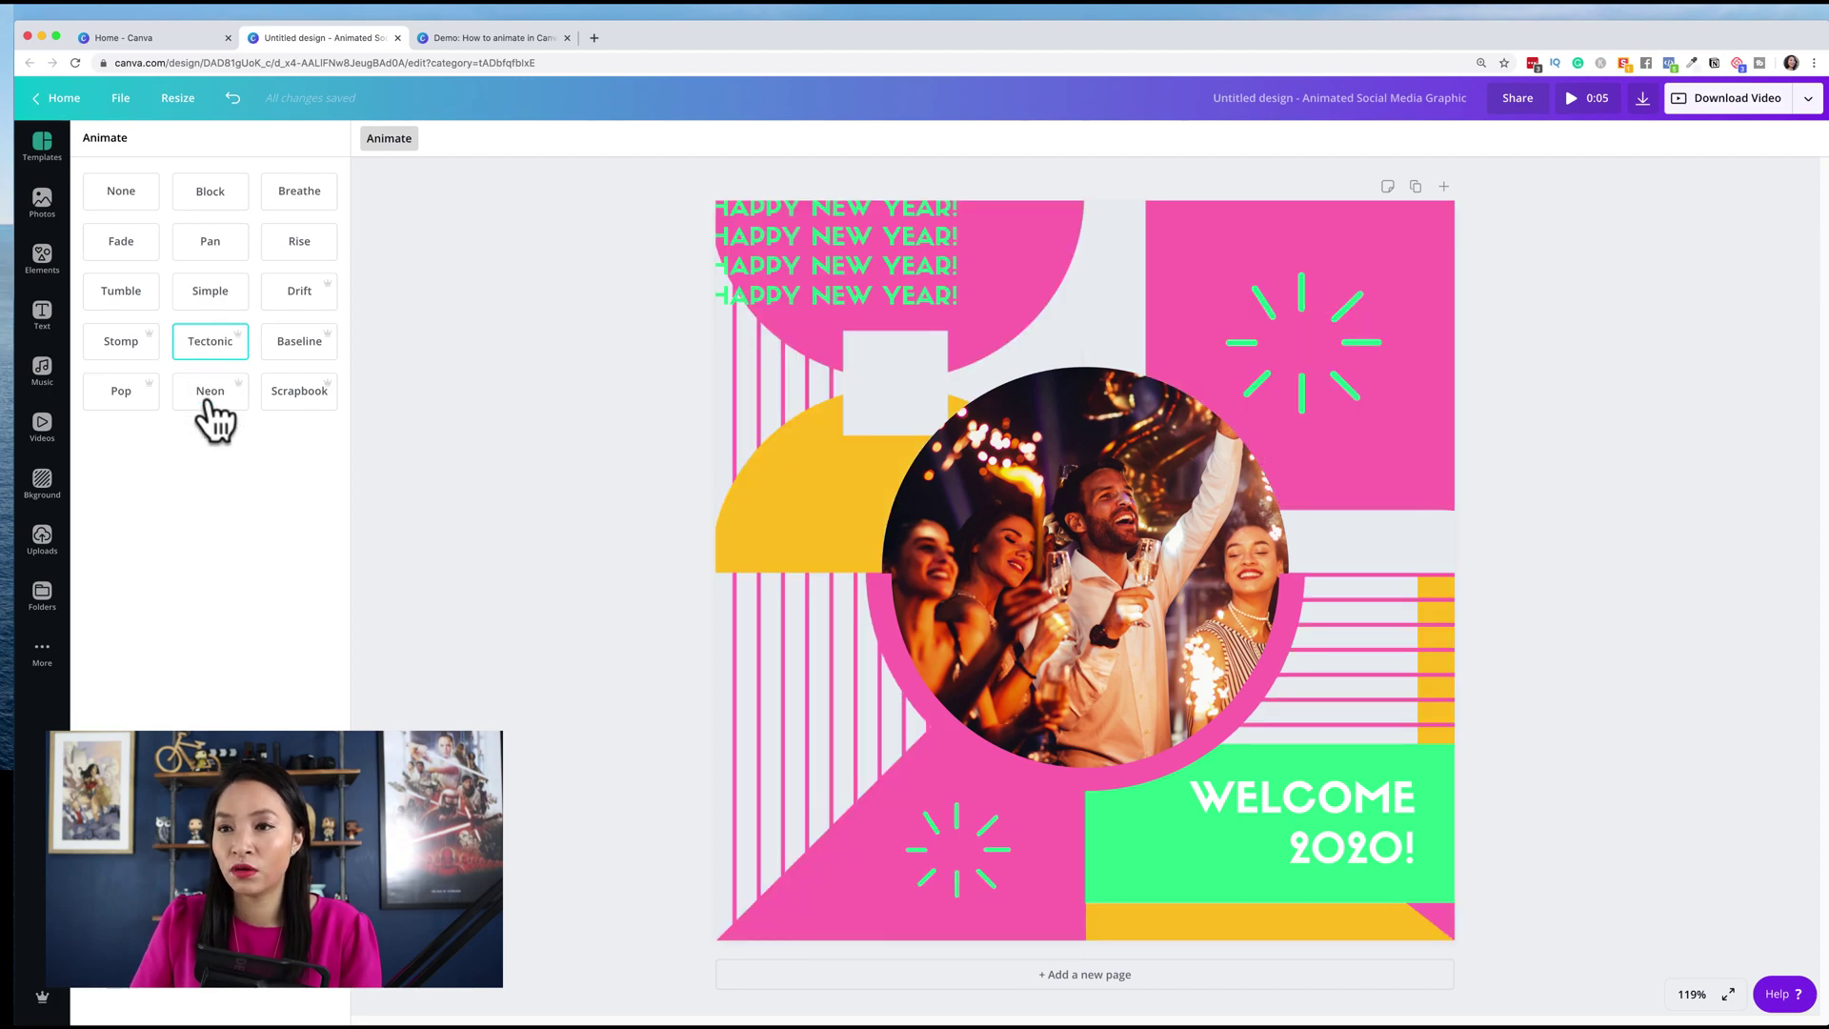
left_click(121, 409)
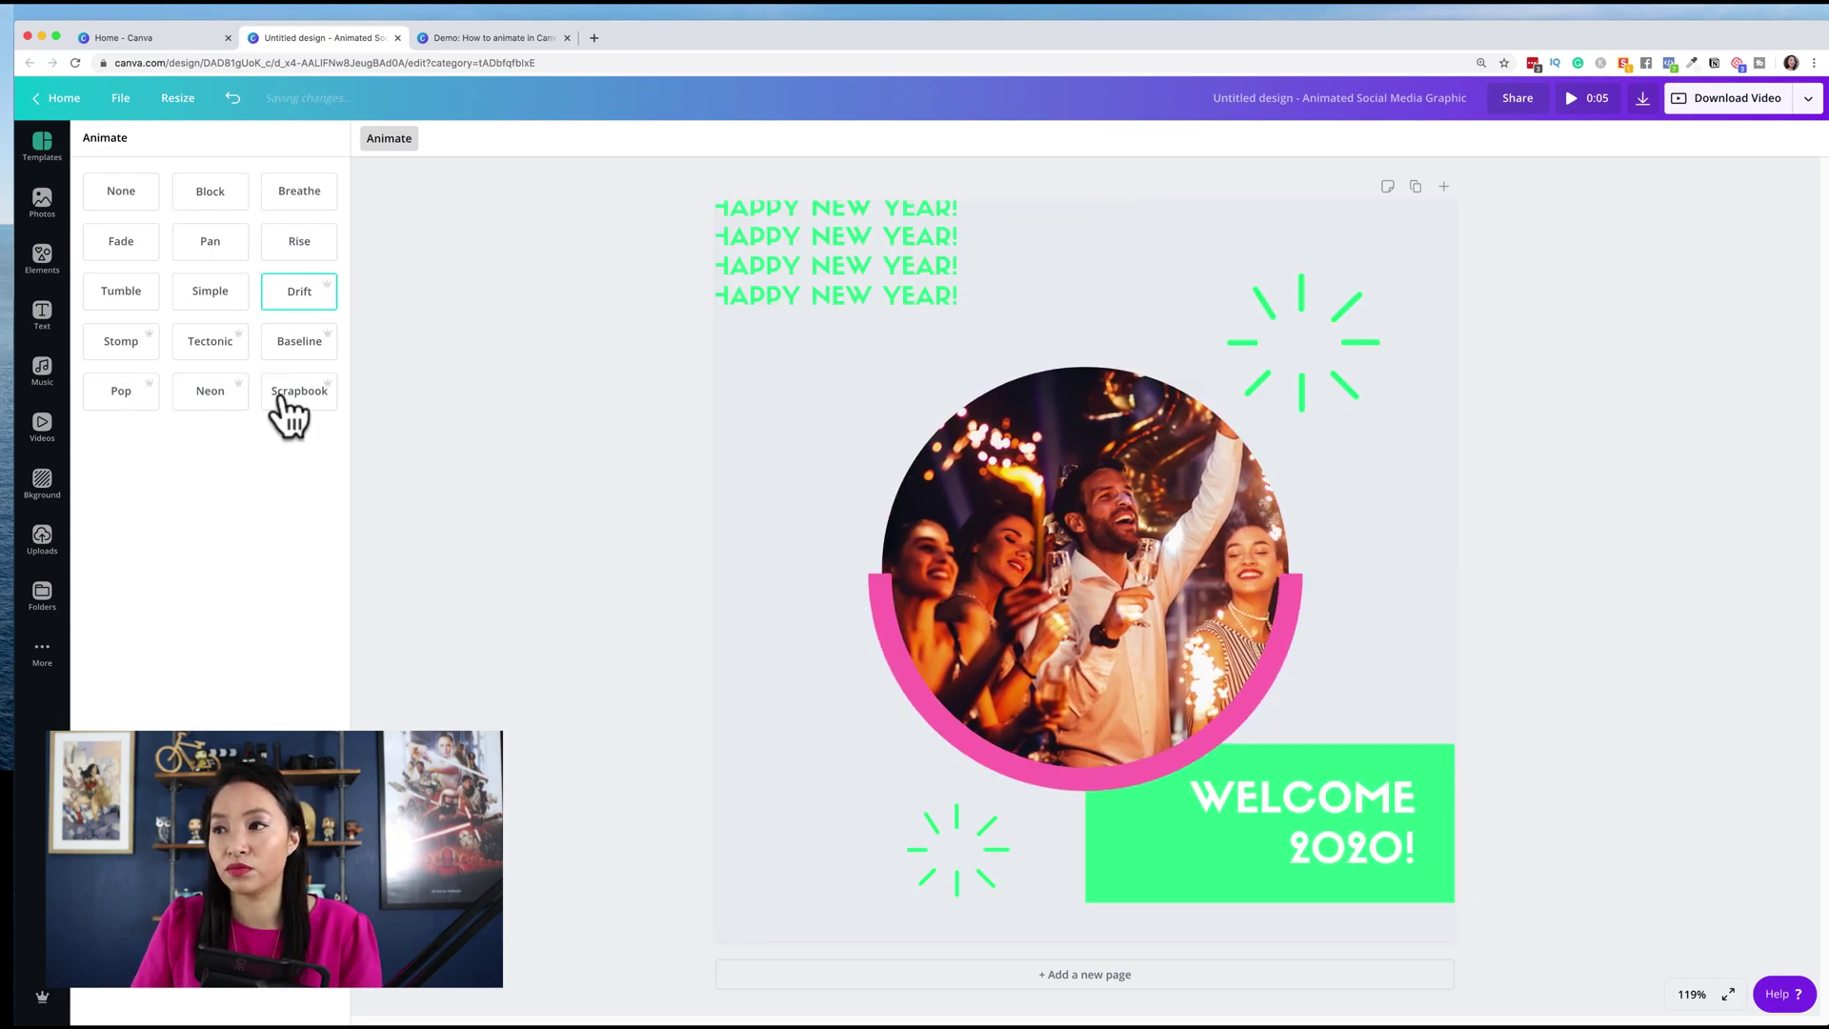
left_click(282, 396)
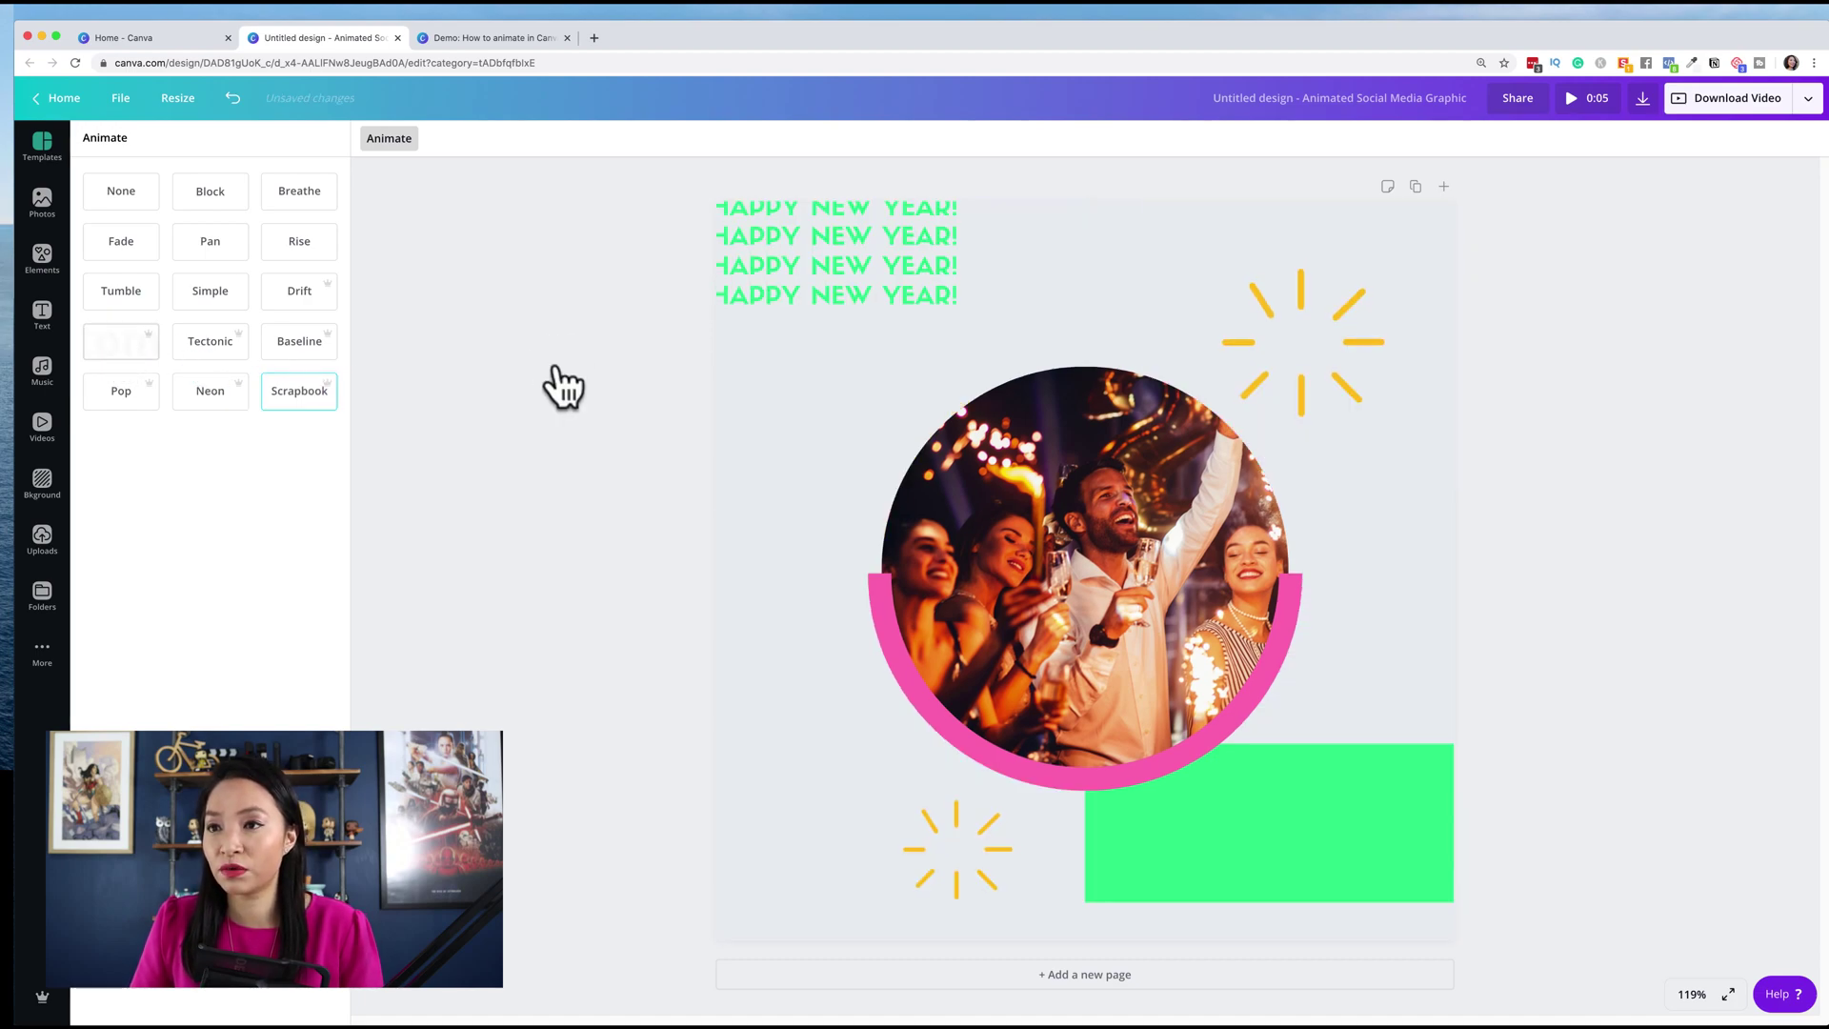
Download the New Year design as a GIF, then return to the Canva home tab
key("Escape")
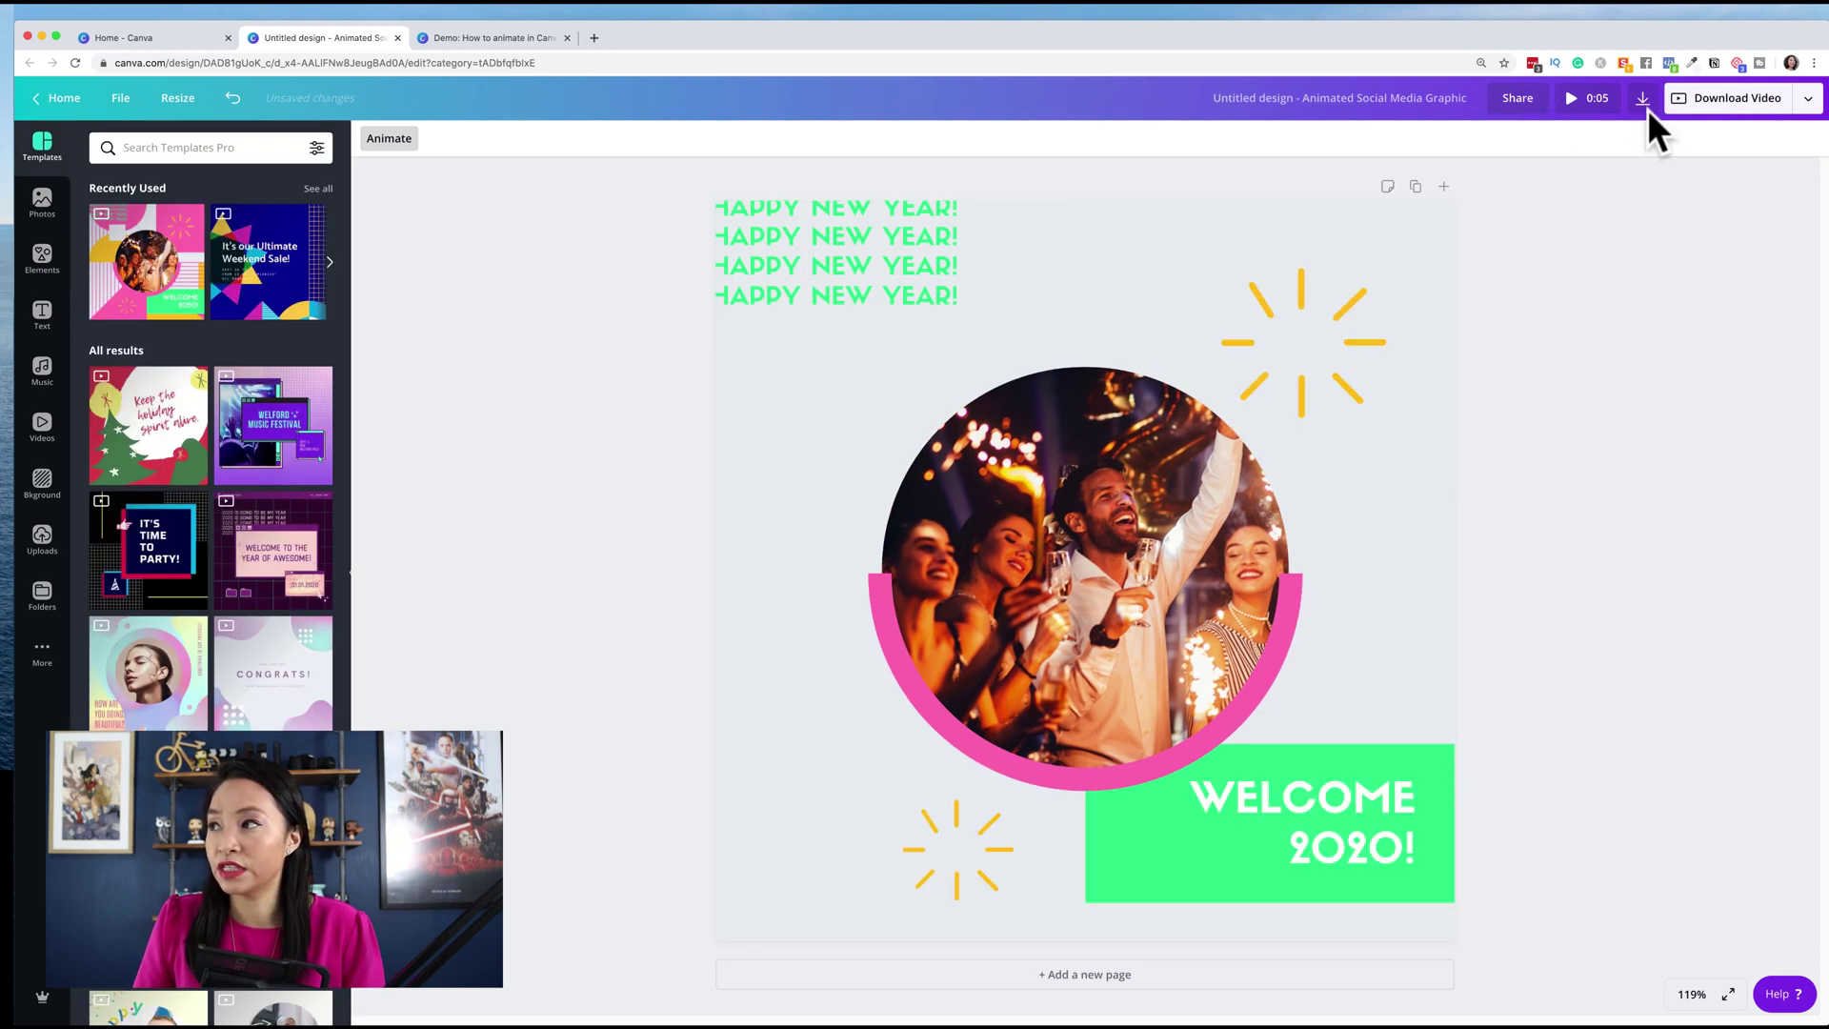
left_click(1645, 101)
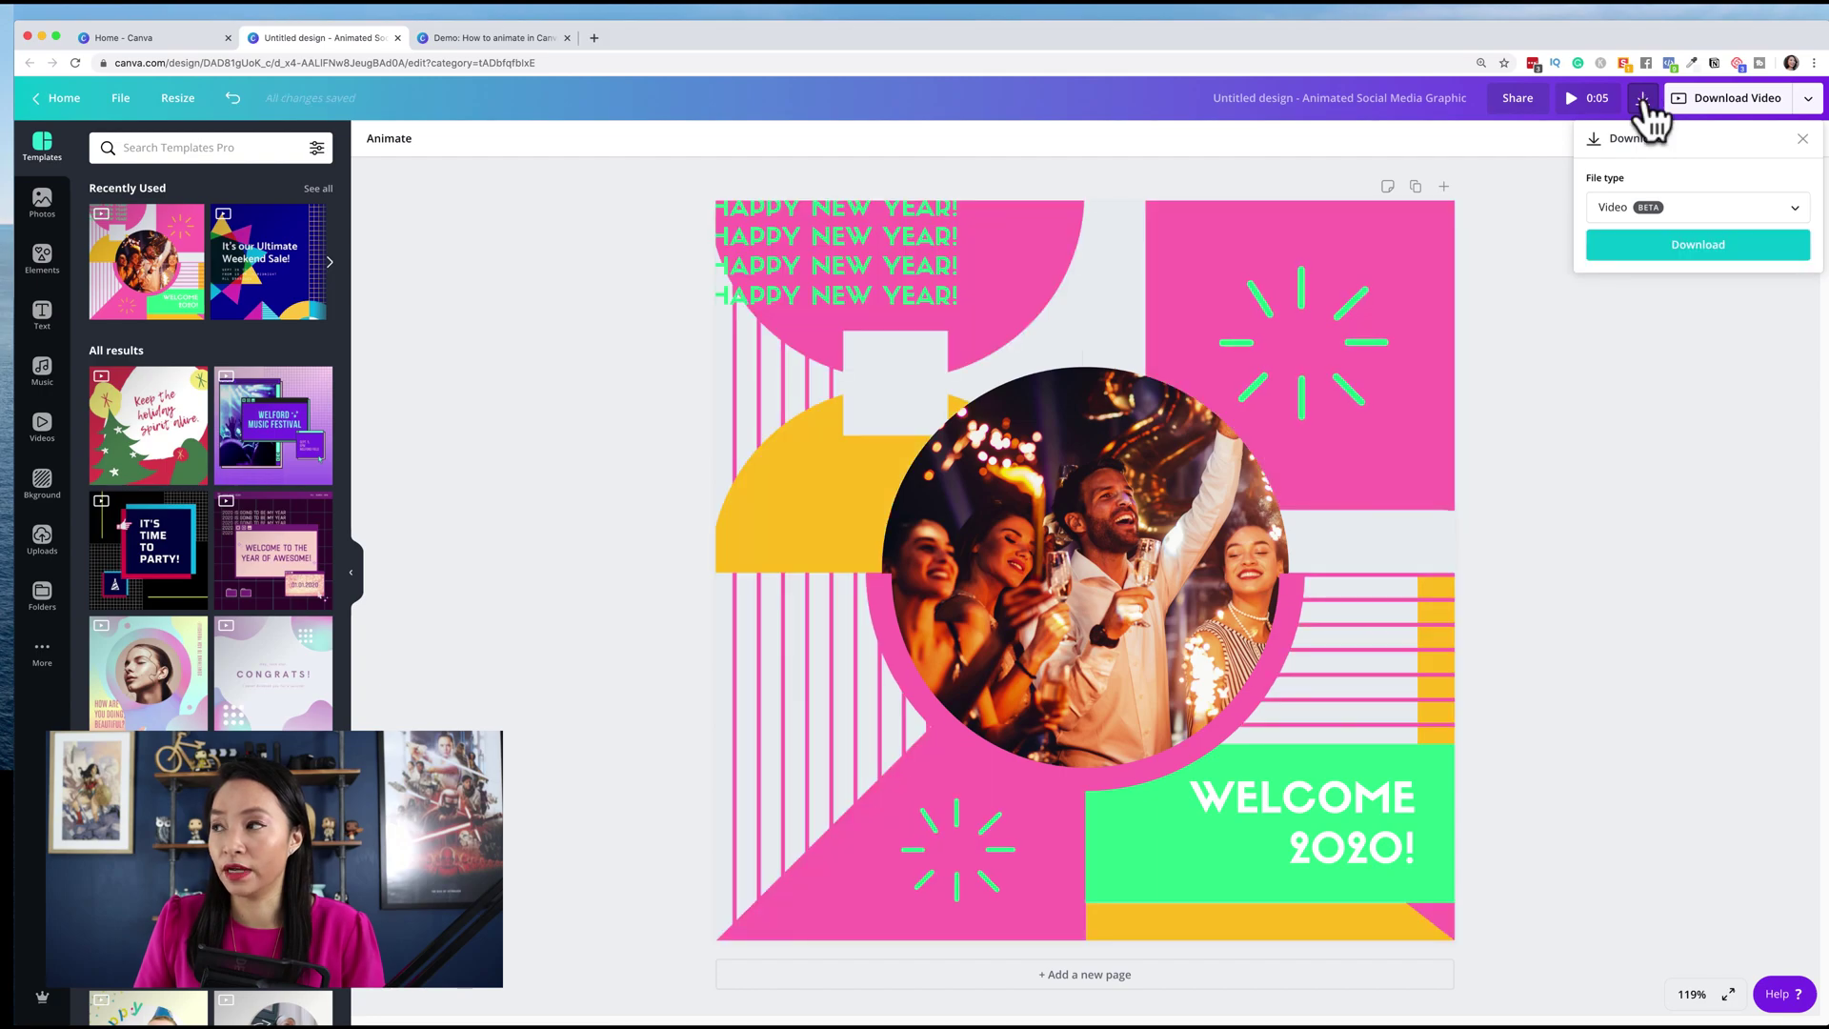
left_click(1662, 207)
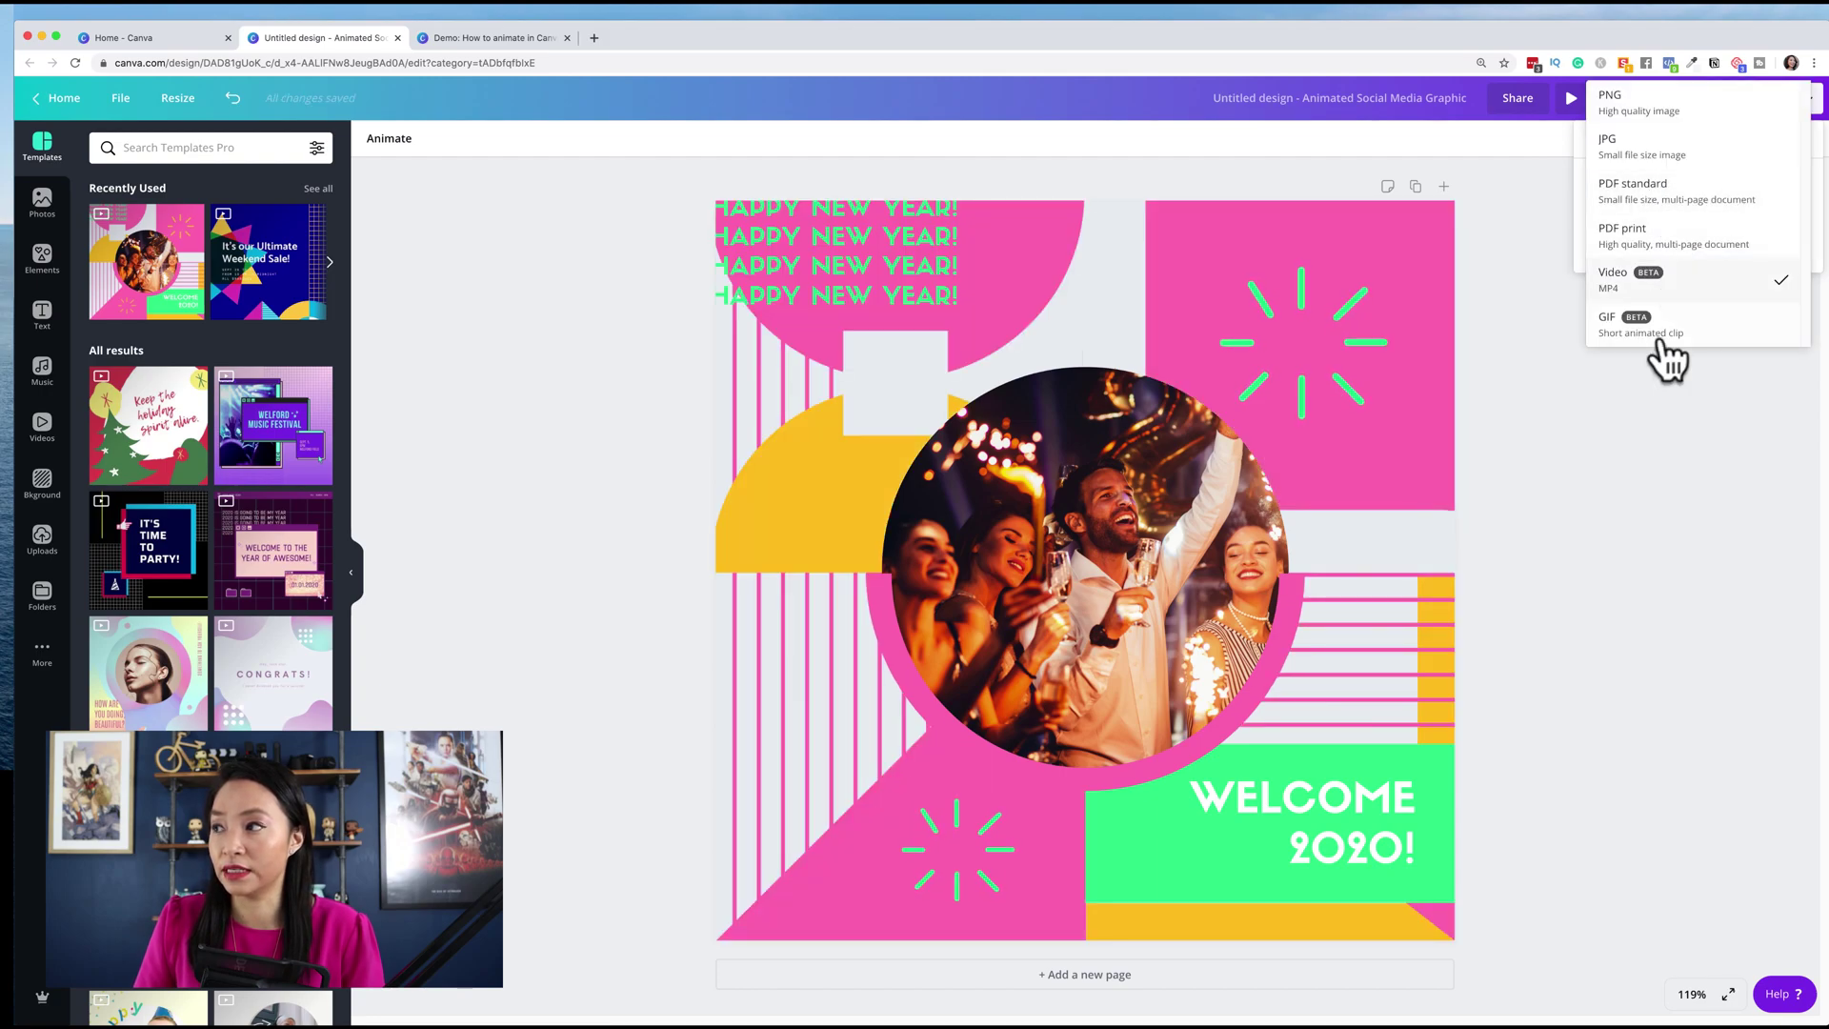
left_click(1668, 352)
left_click(1669, 270)
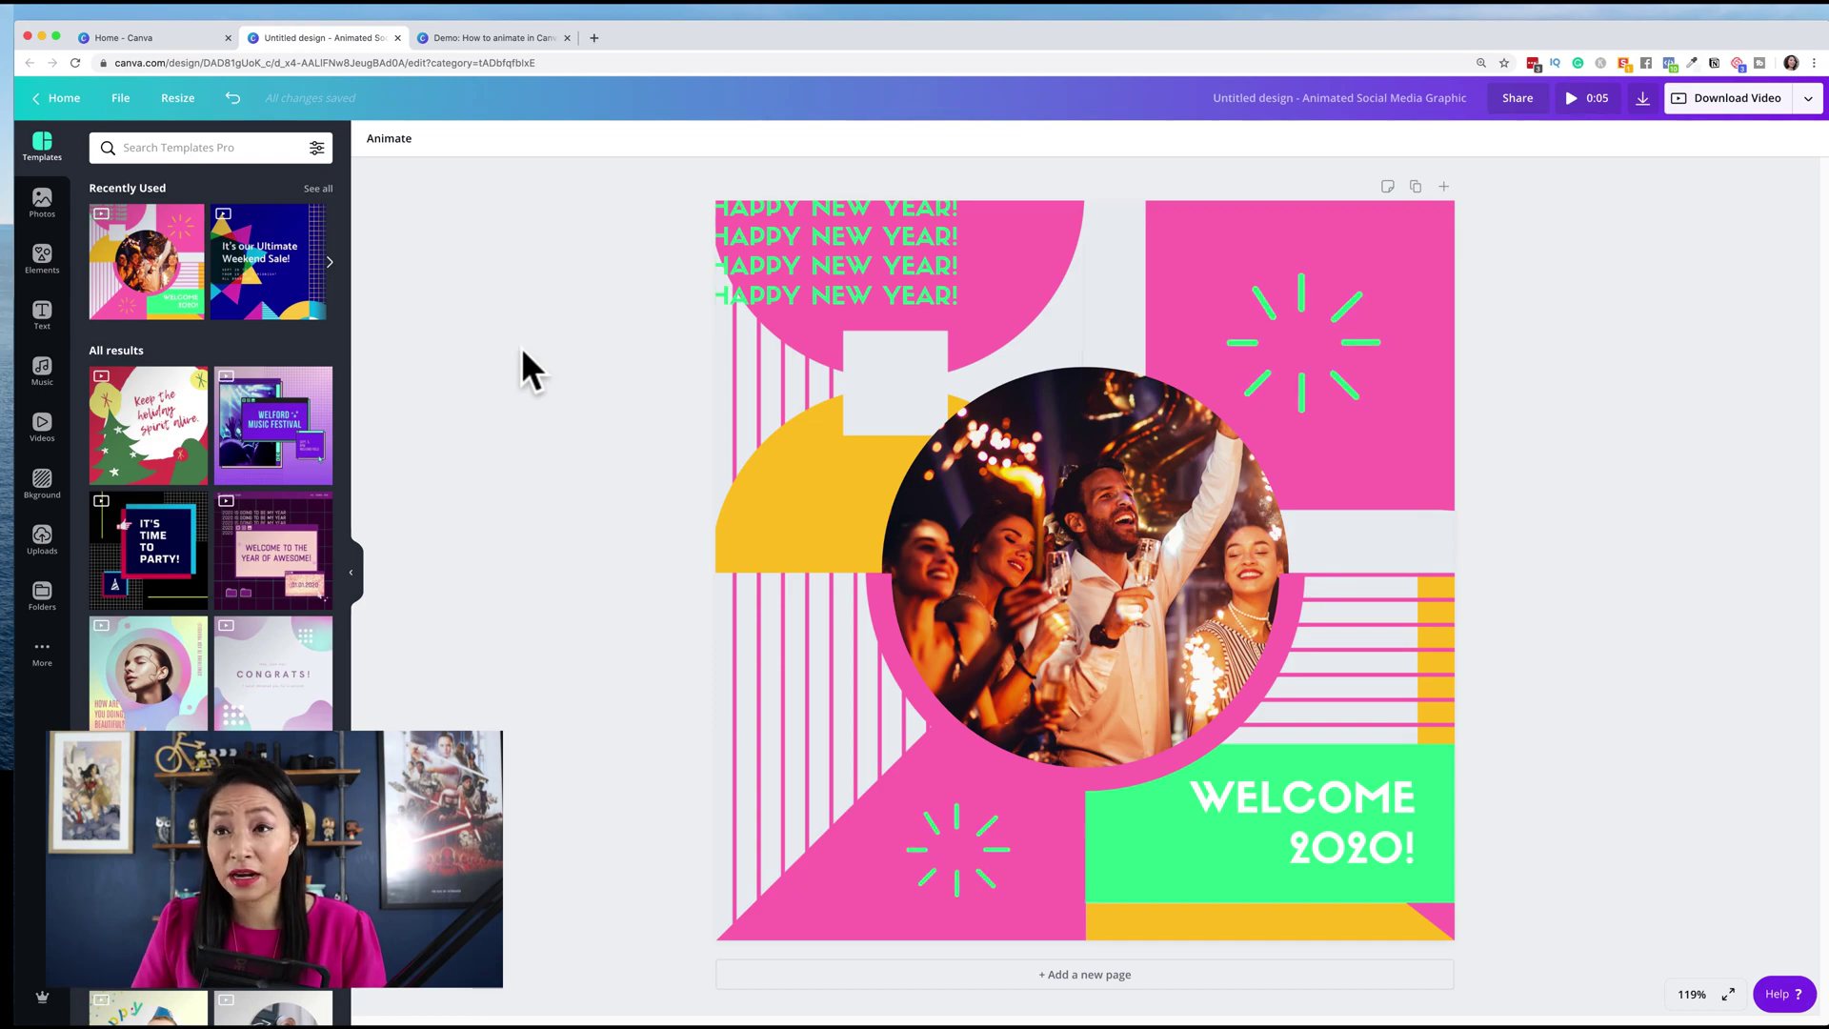
left_click(129, 36)
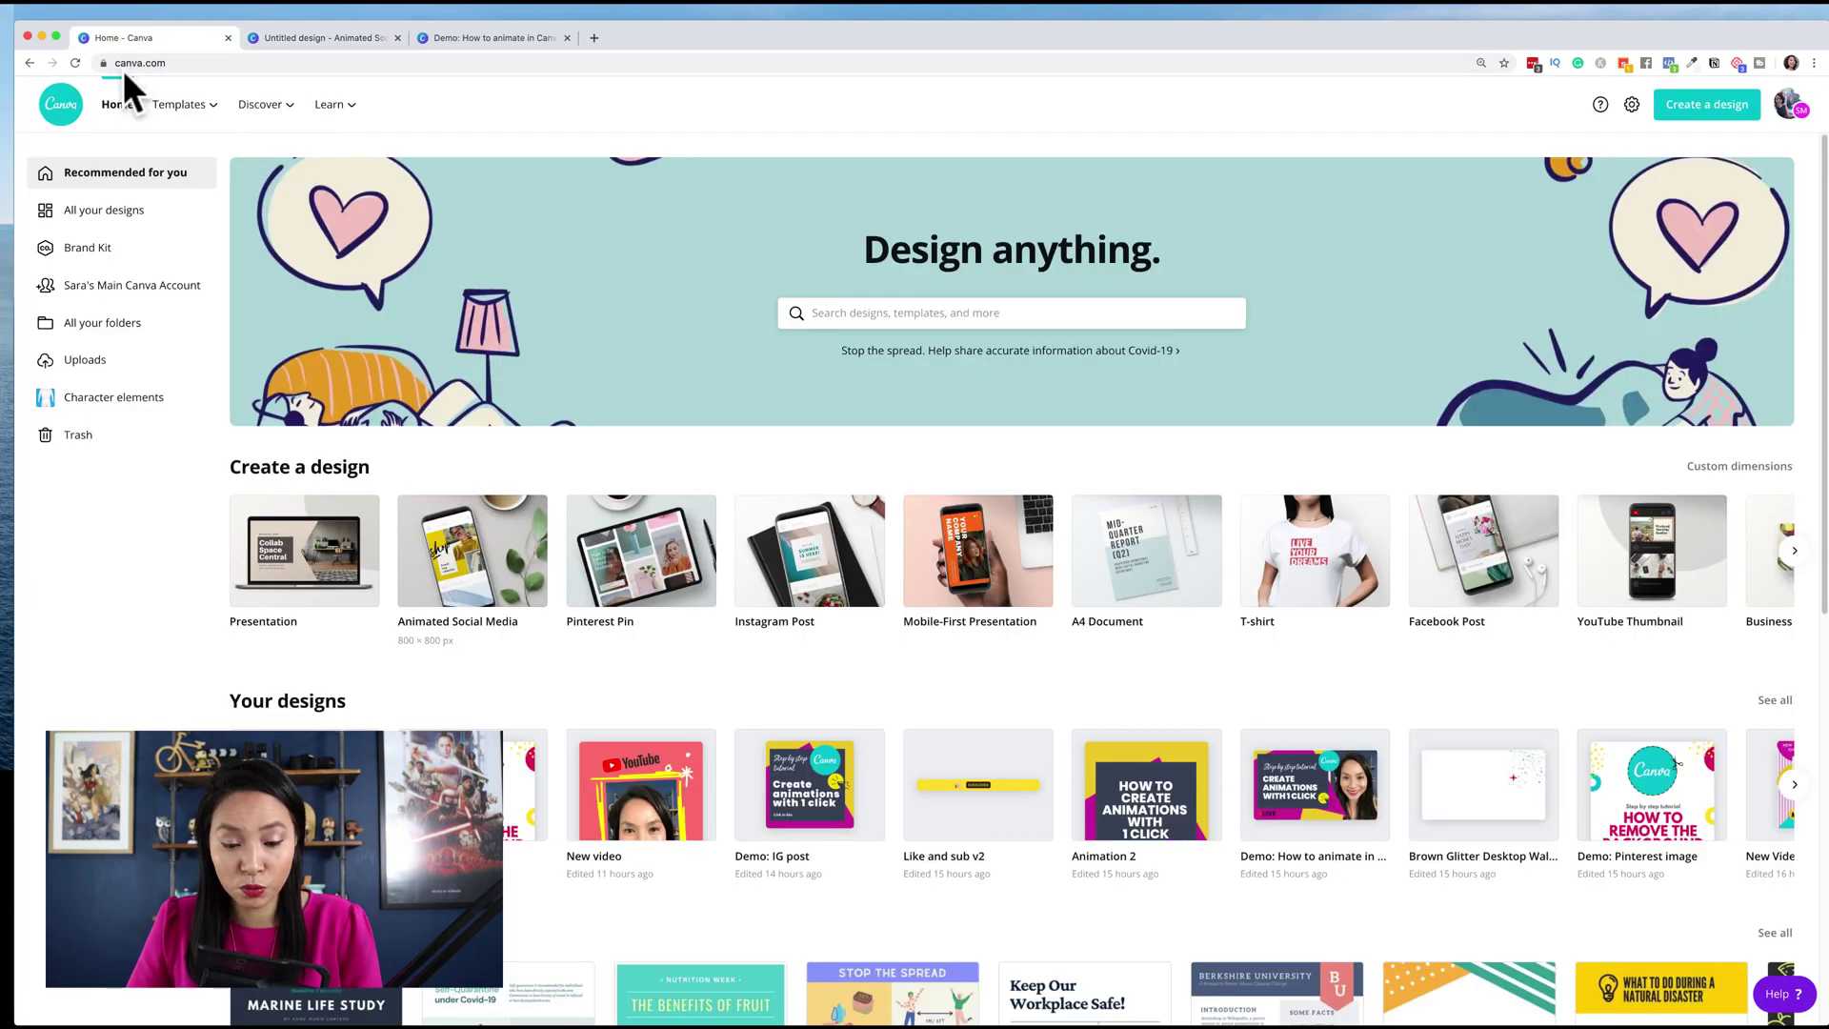
Search templates for 'social feed ad' and scroll through the results
left_click(914, 309)
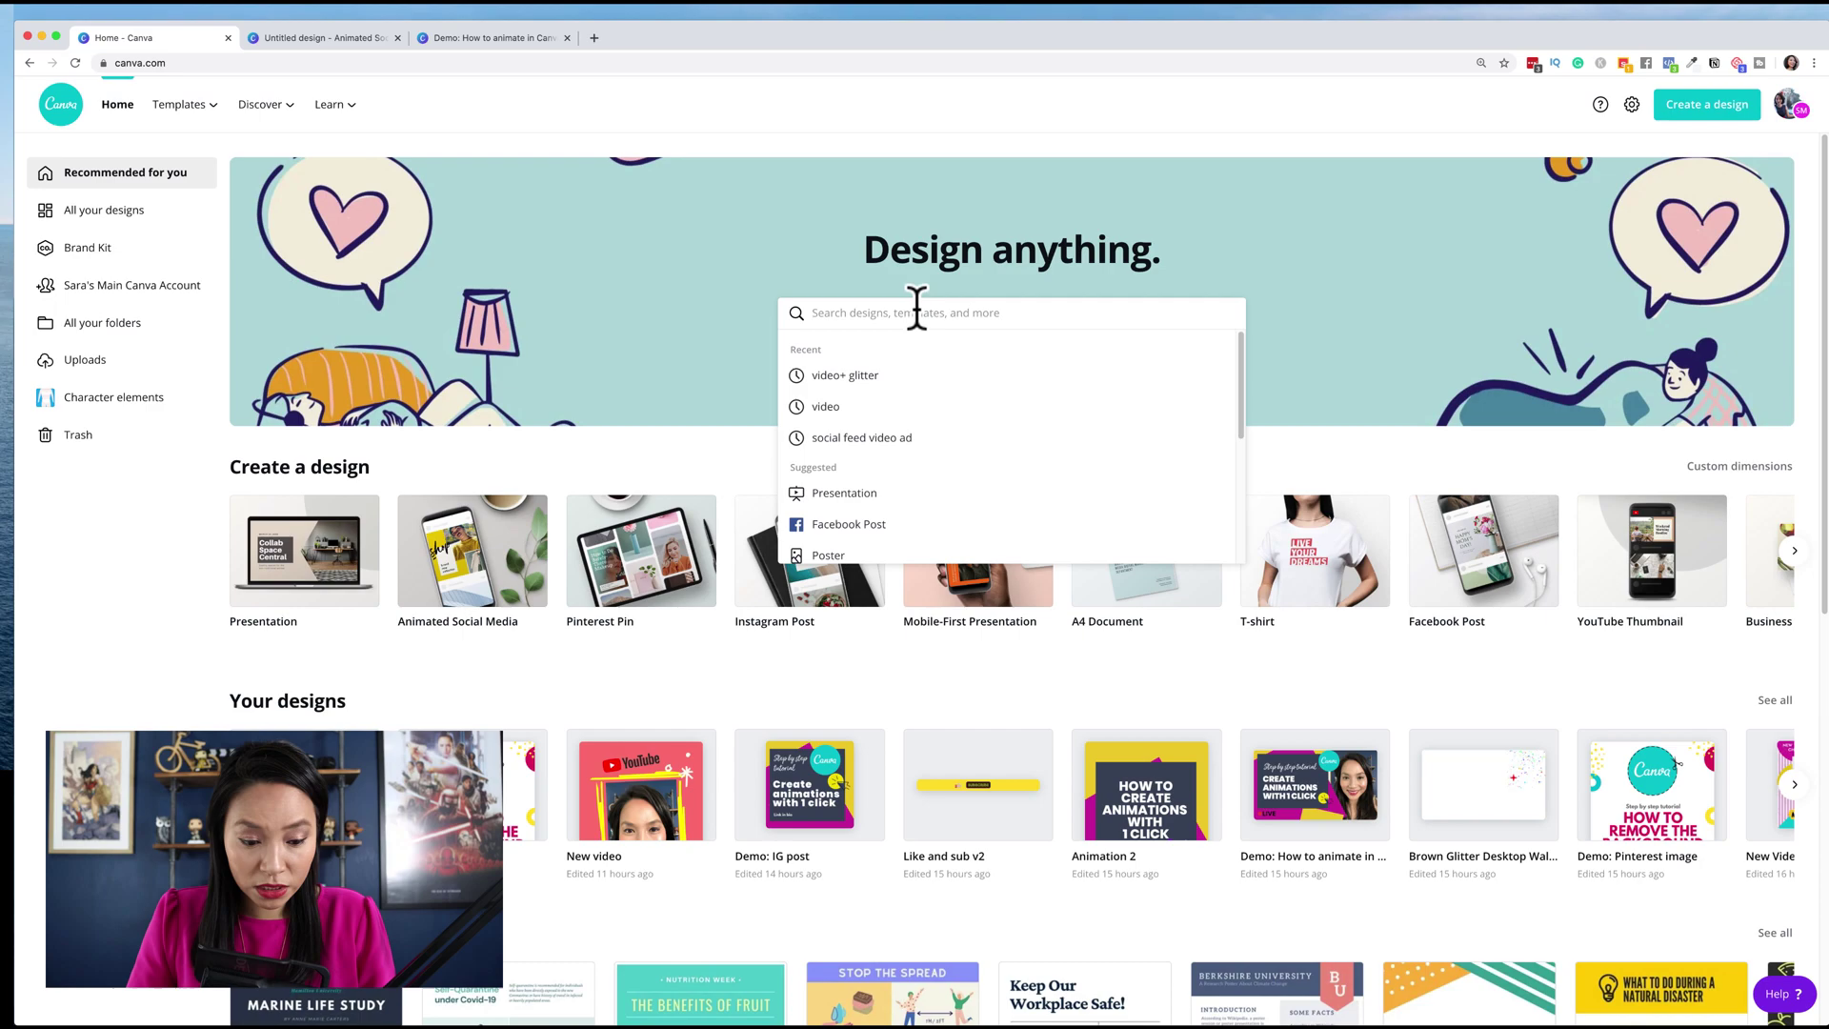
type("social")
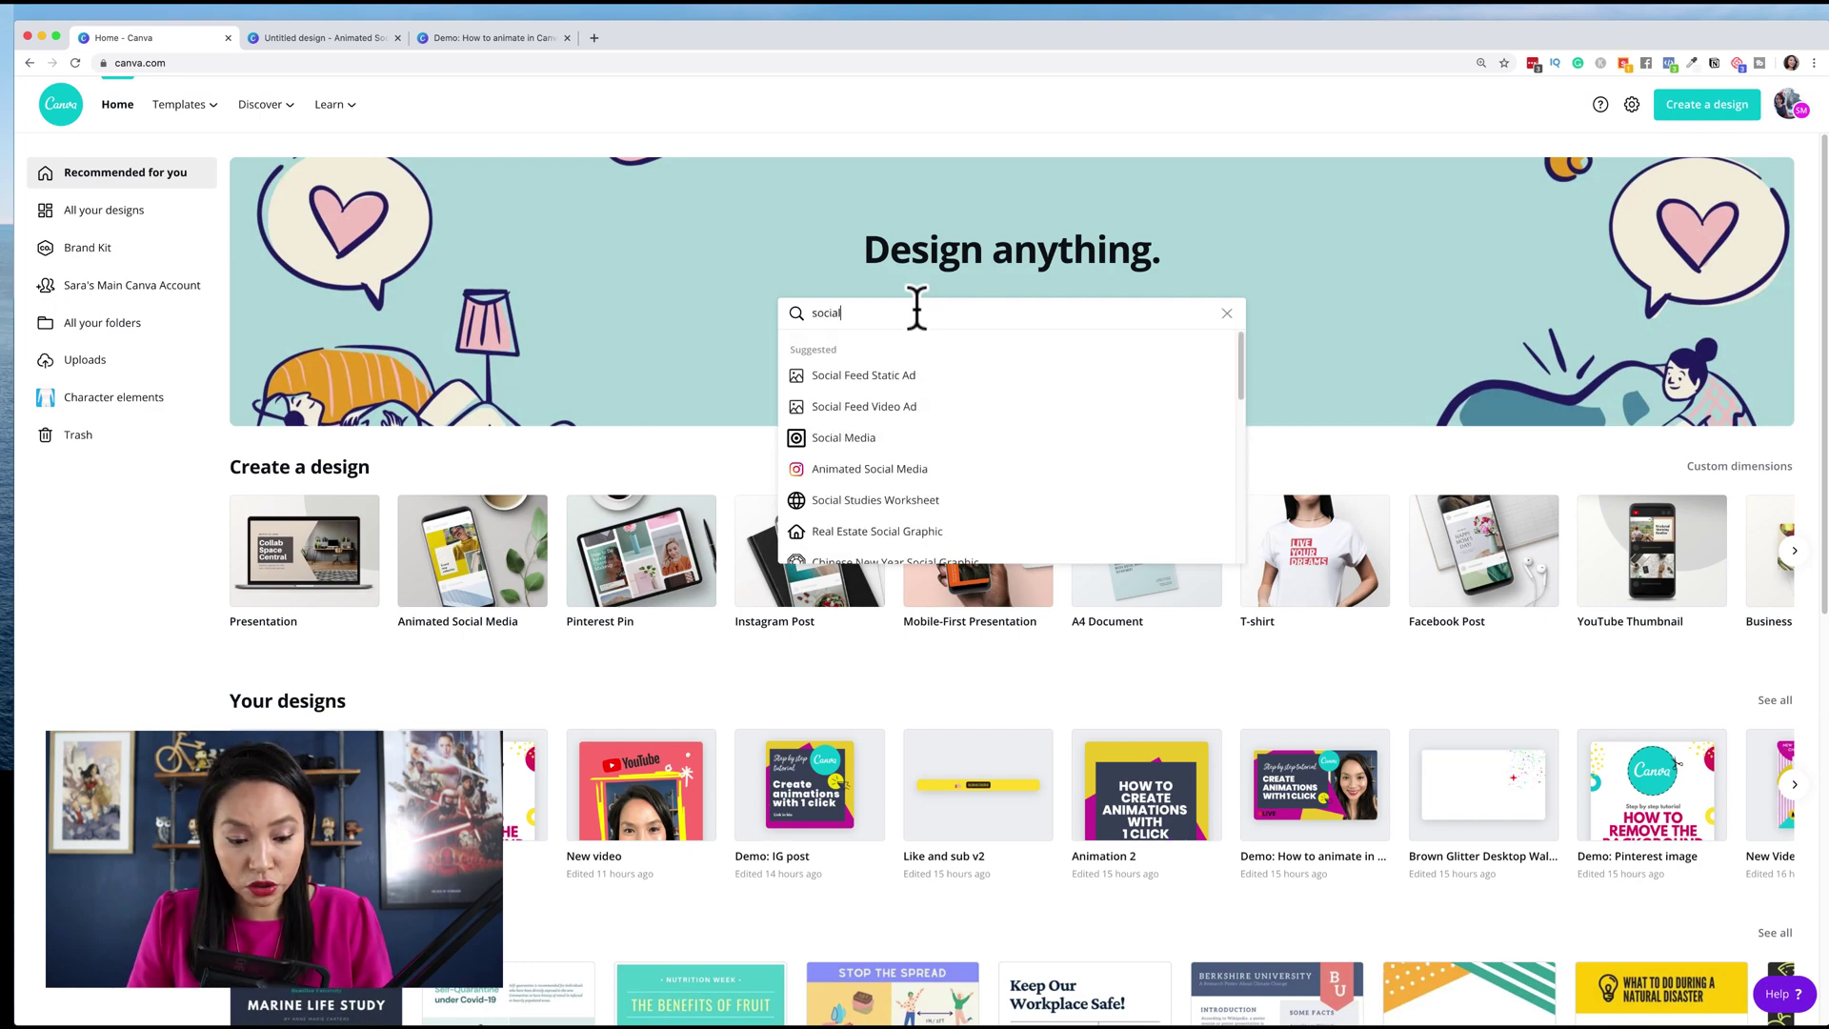
type(" feed")
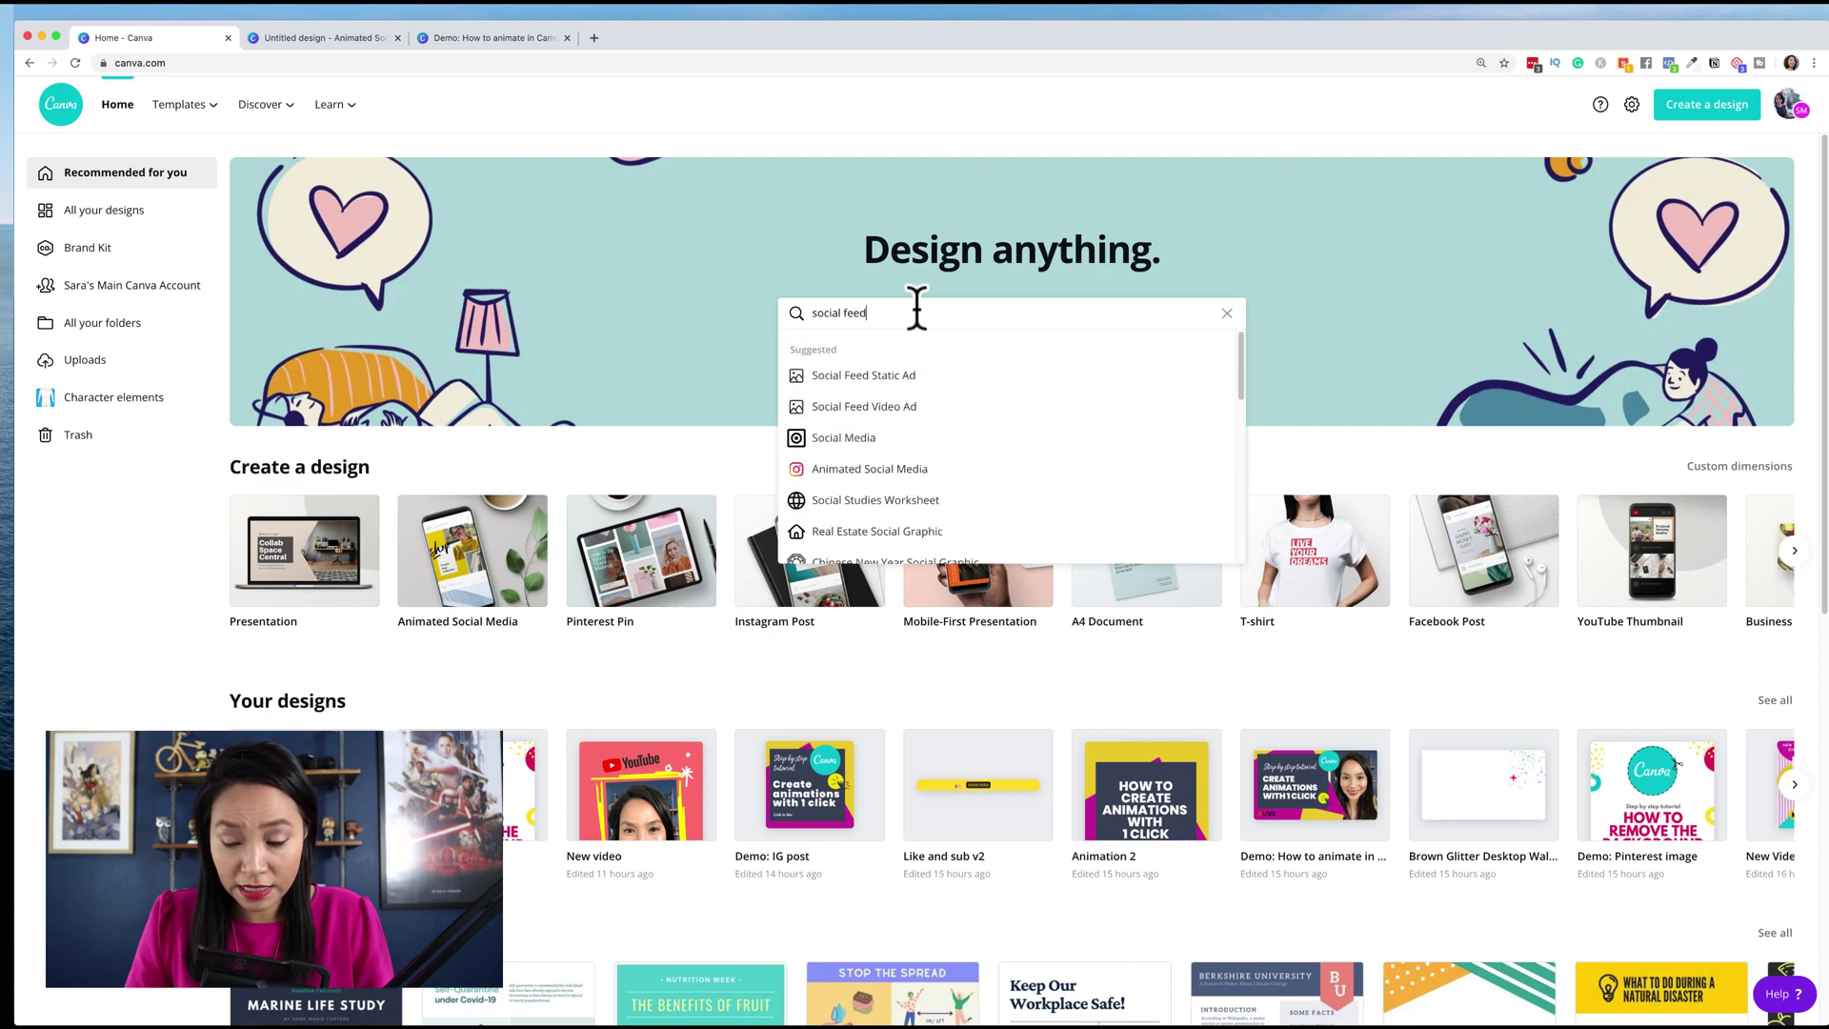
type(" ad")
key("Return")
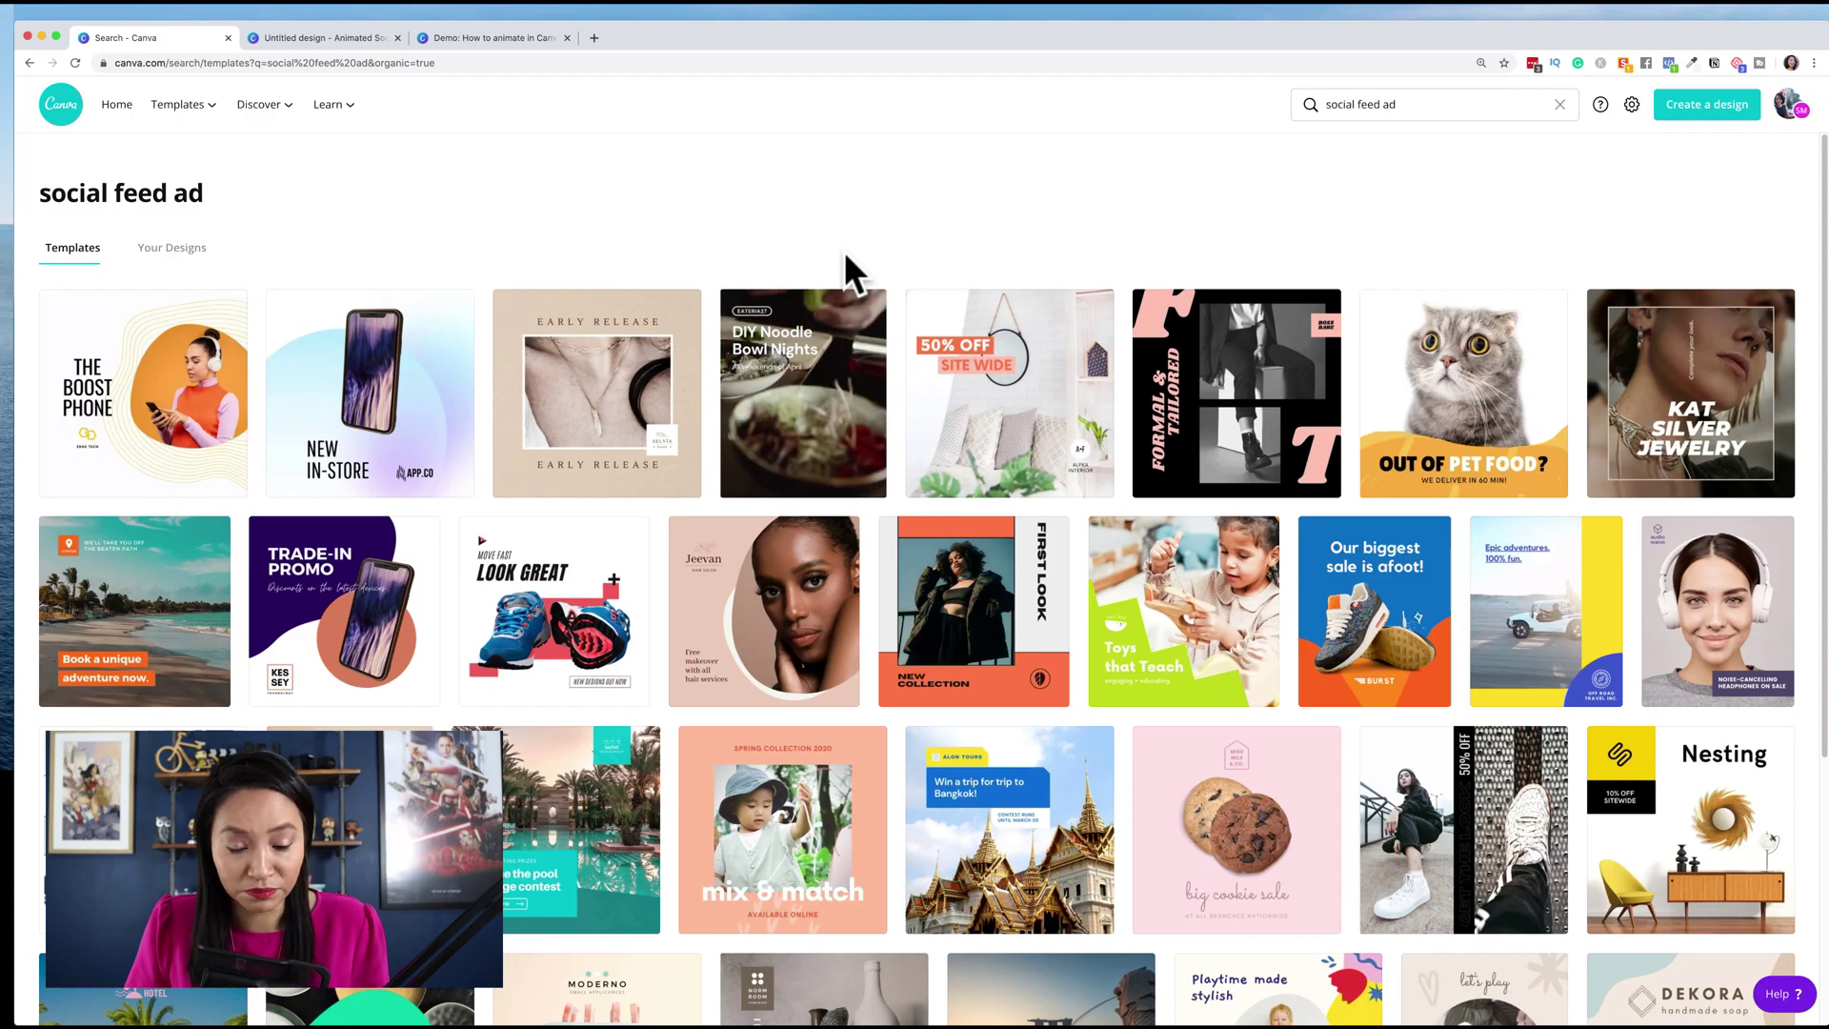
scroll(866, 604, "down", 3)
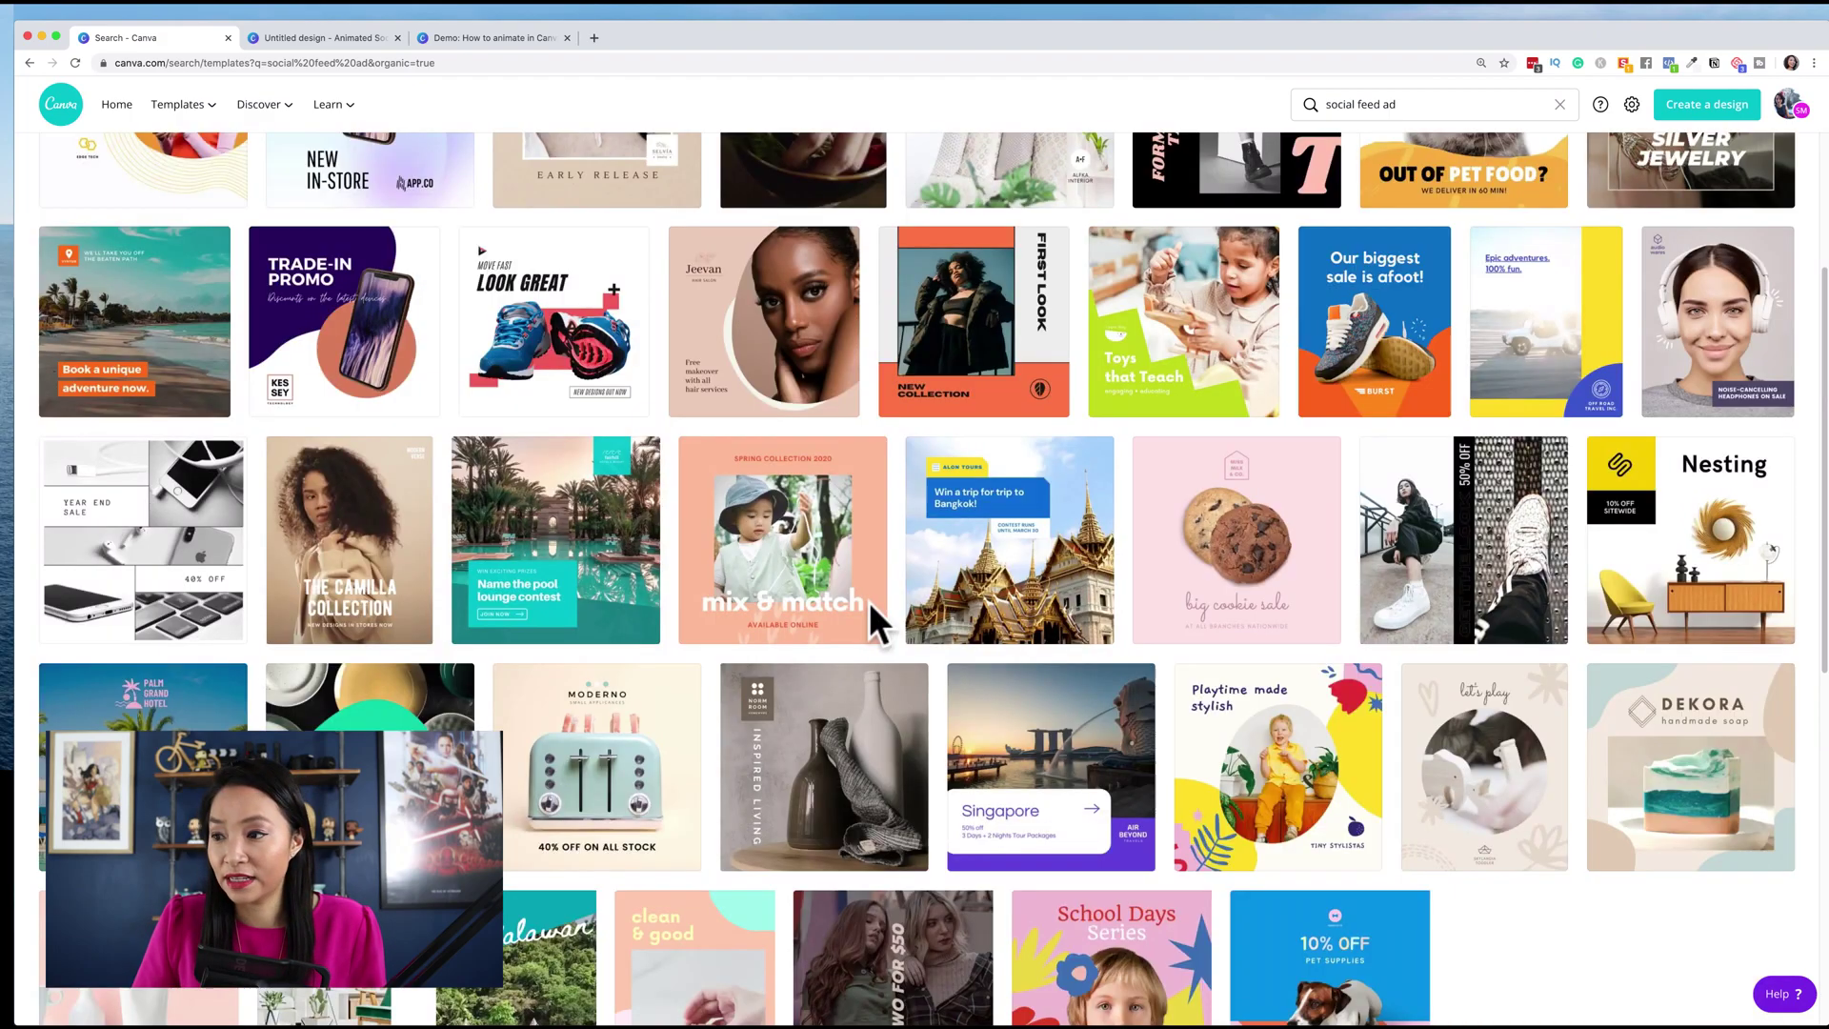
scroll(870, 620, "down", 5)
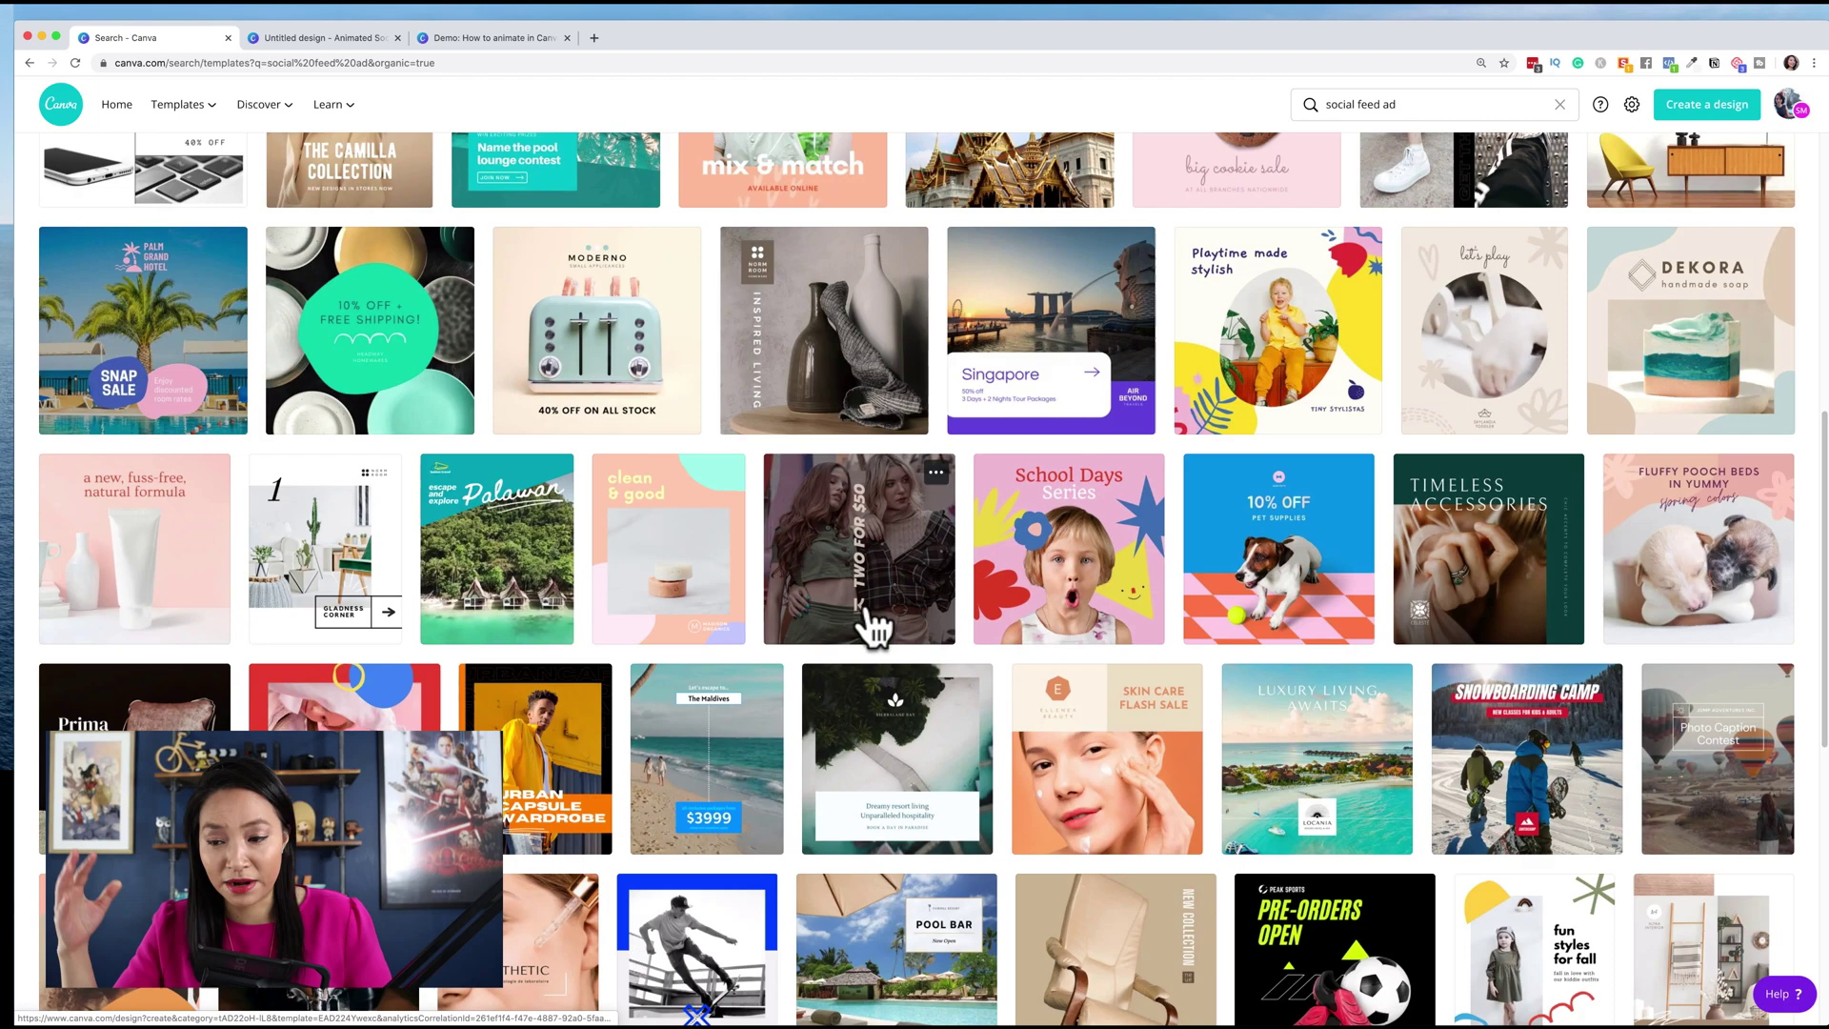
scroll(872, 625, "up", 8)
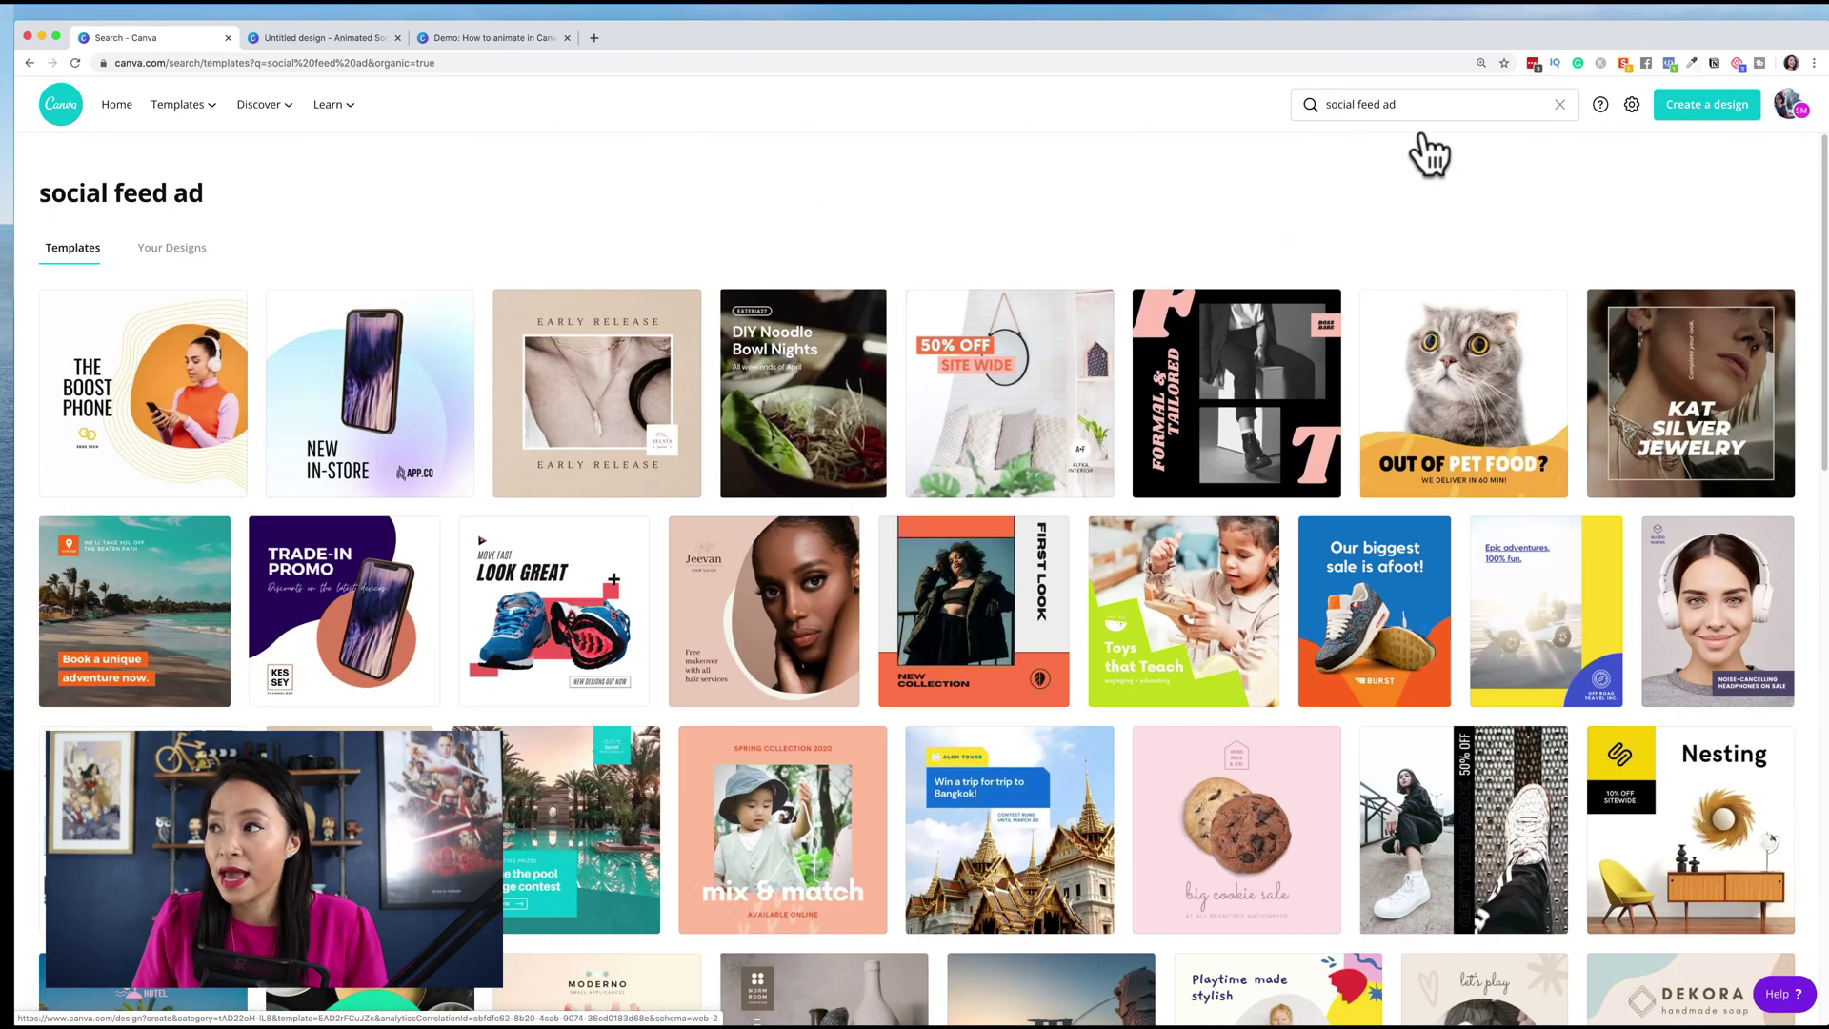
Search templates for 'in stream video ad', view the results, then return Home
left_click(1381, 104)
key("BackSpace")
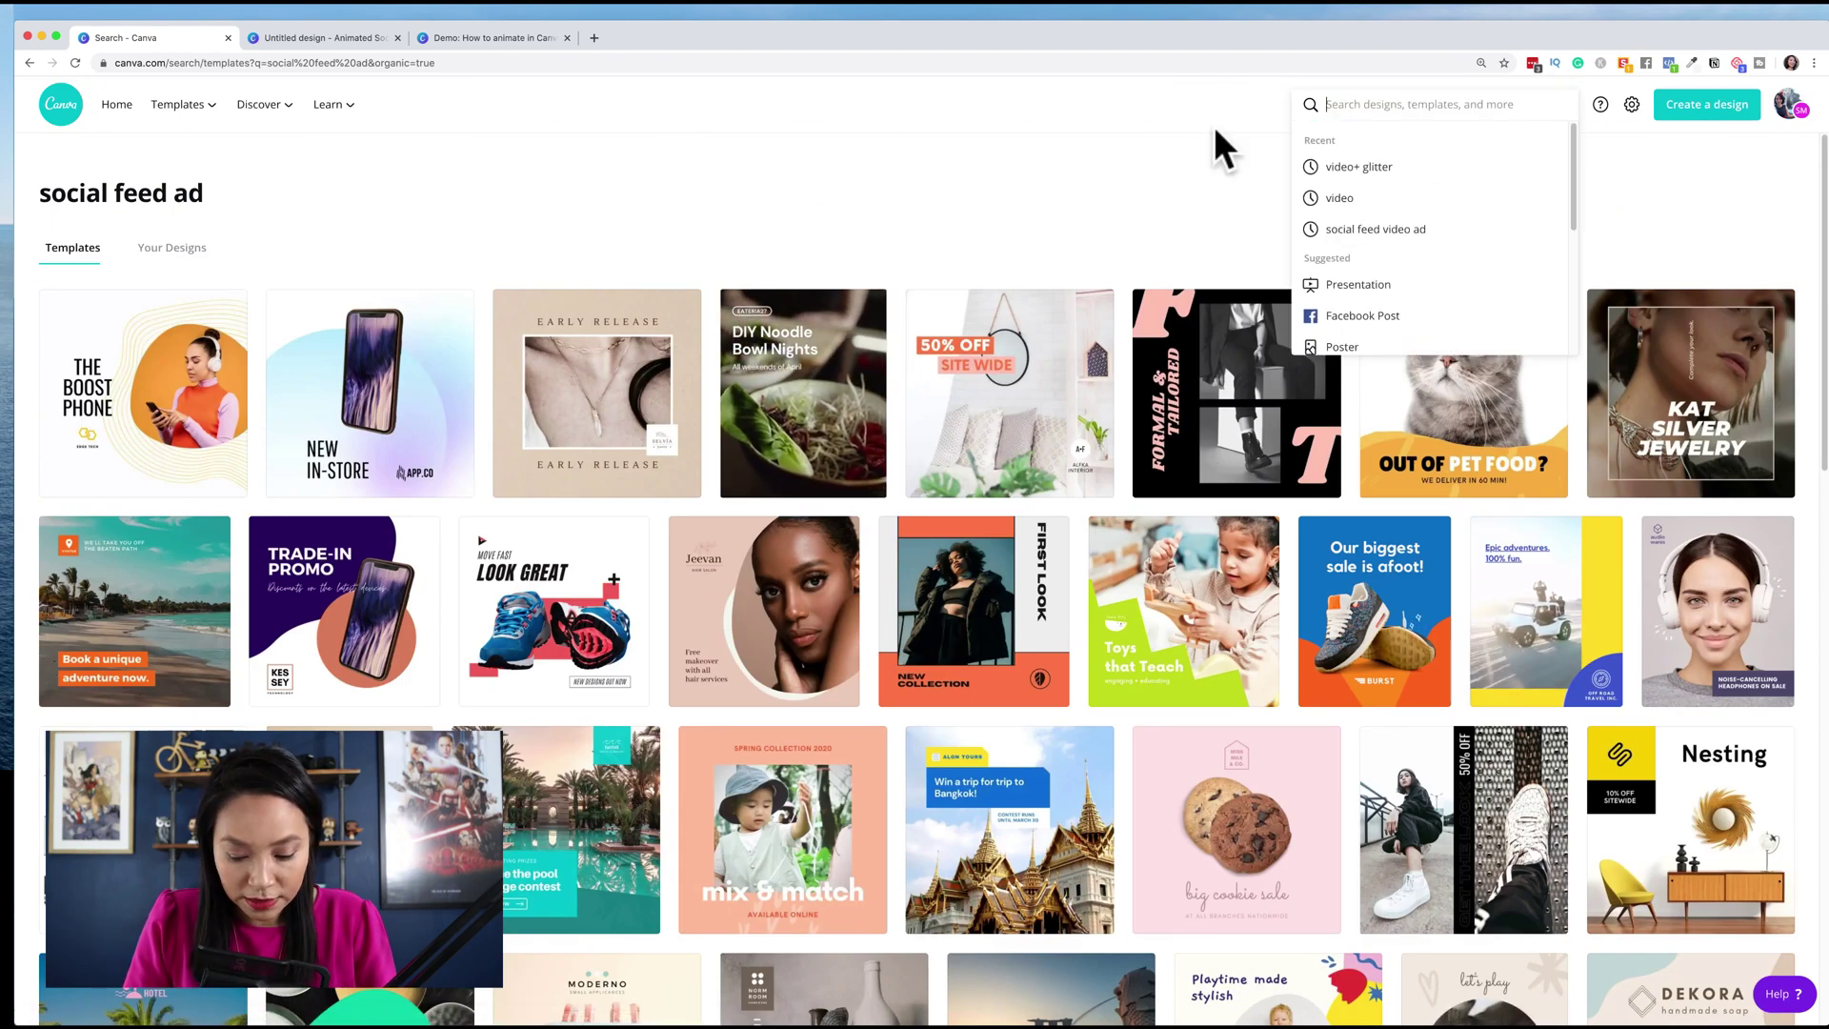
type("in stream video ")
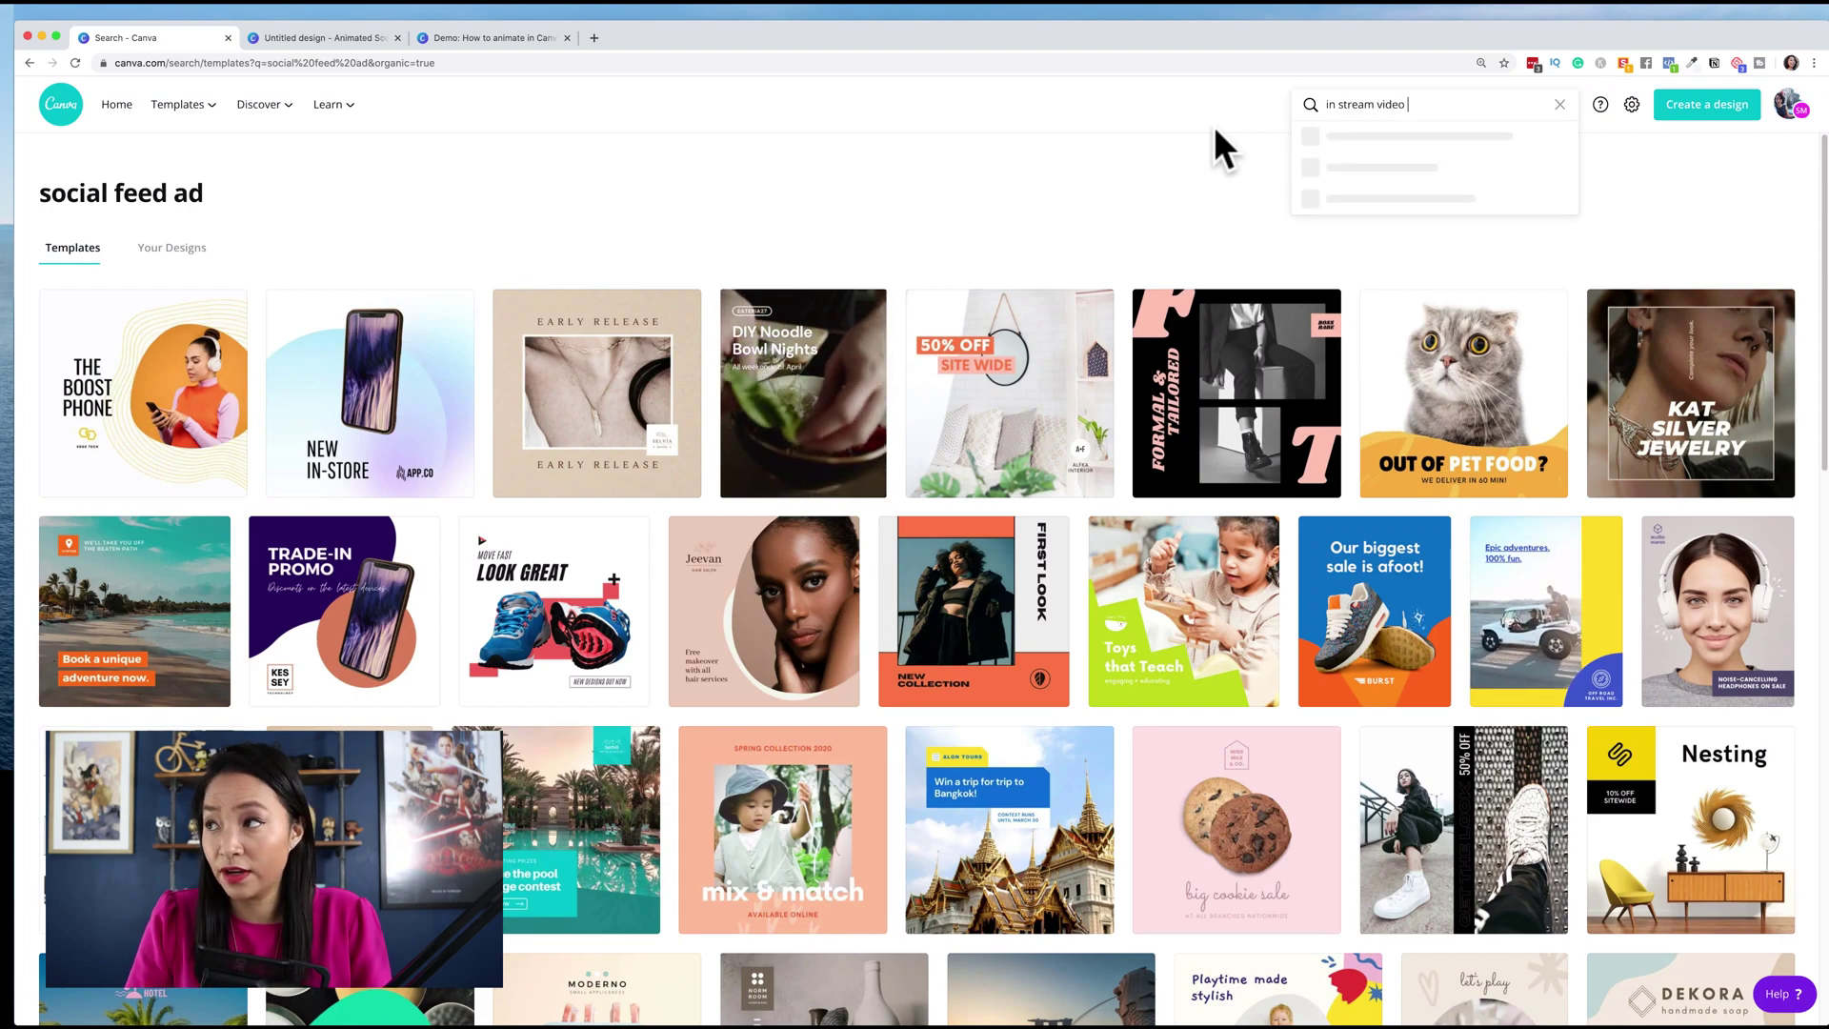
type("ad")
key("Return")
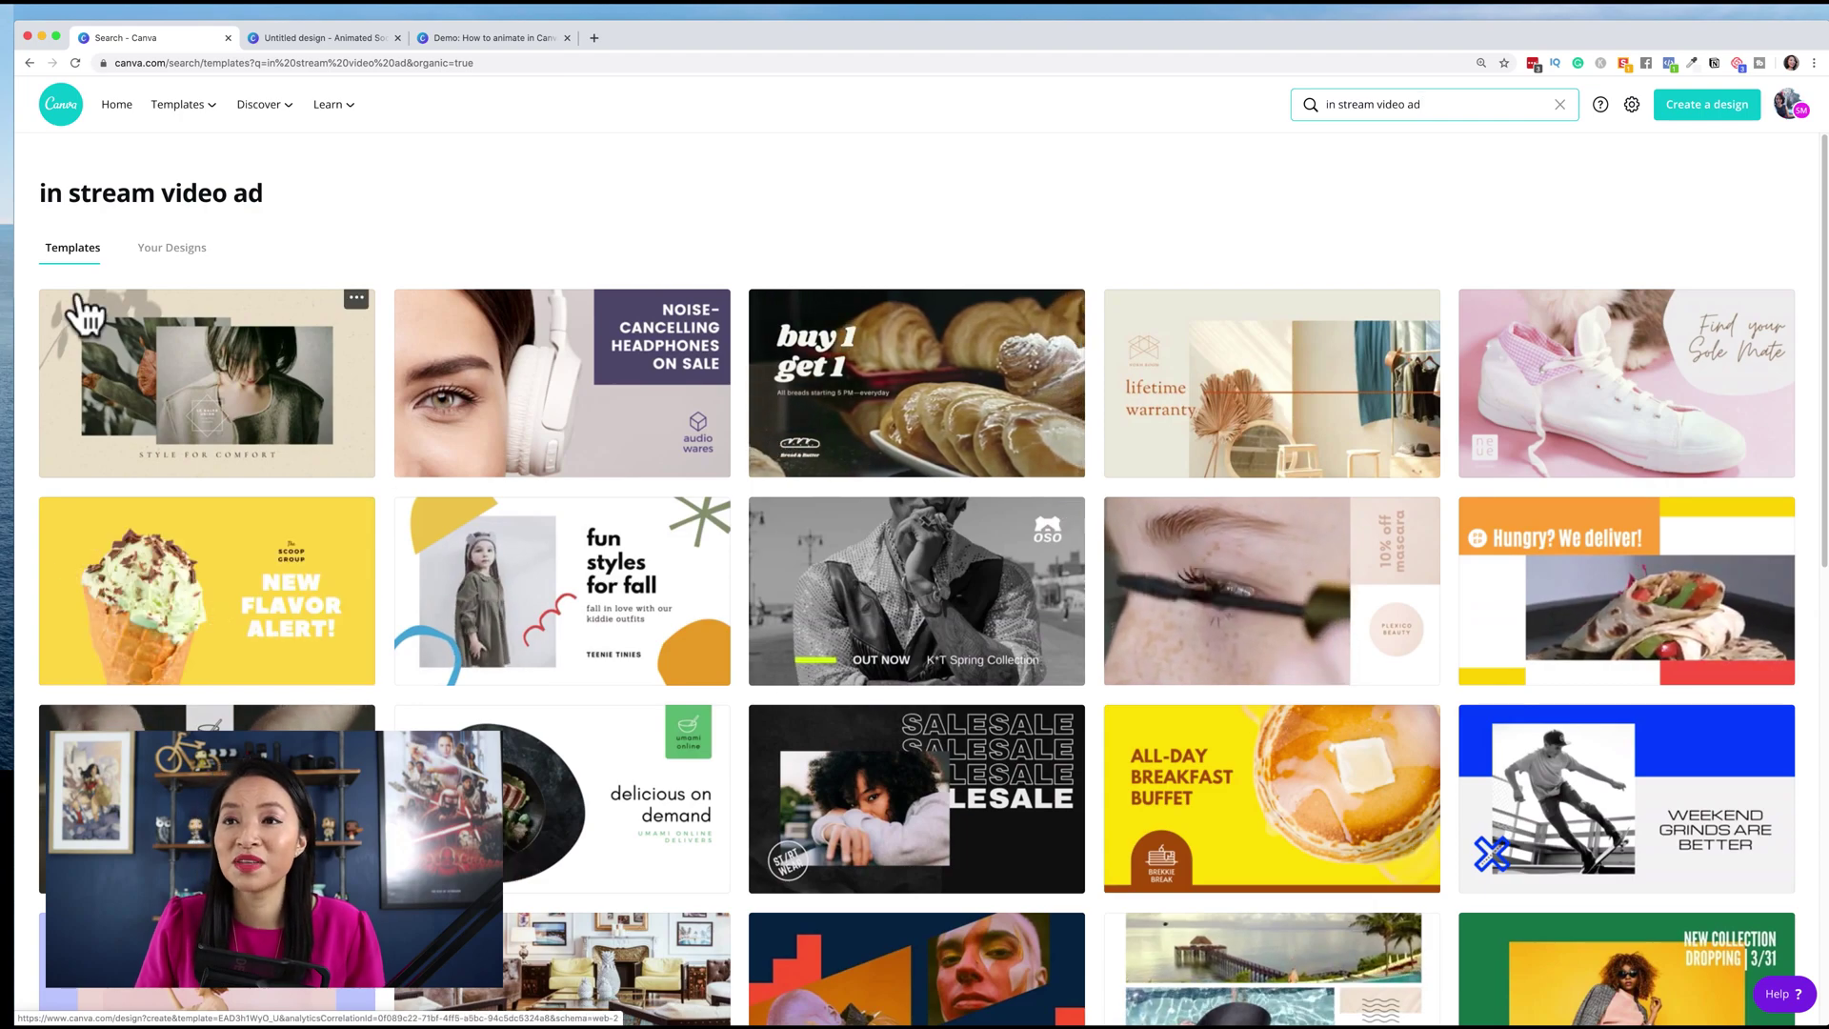
left_click(116, 106)
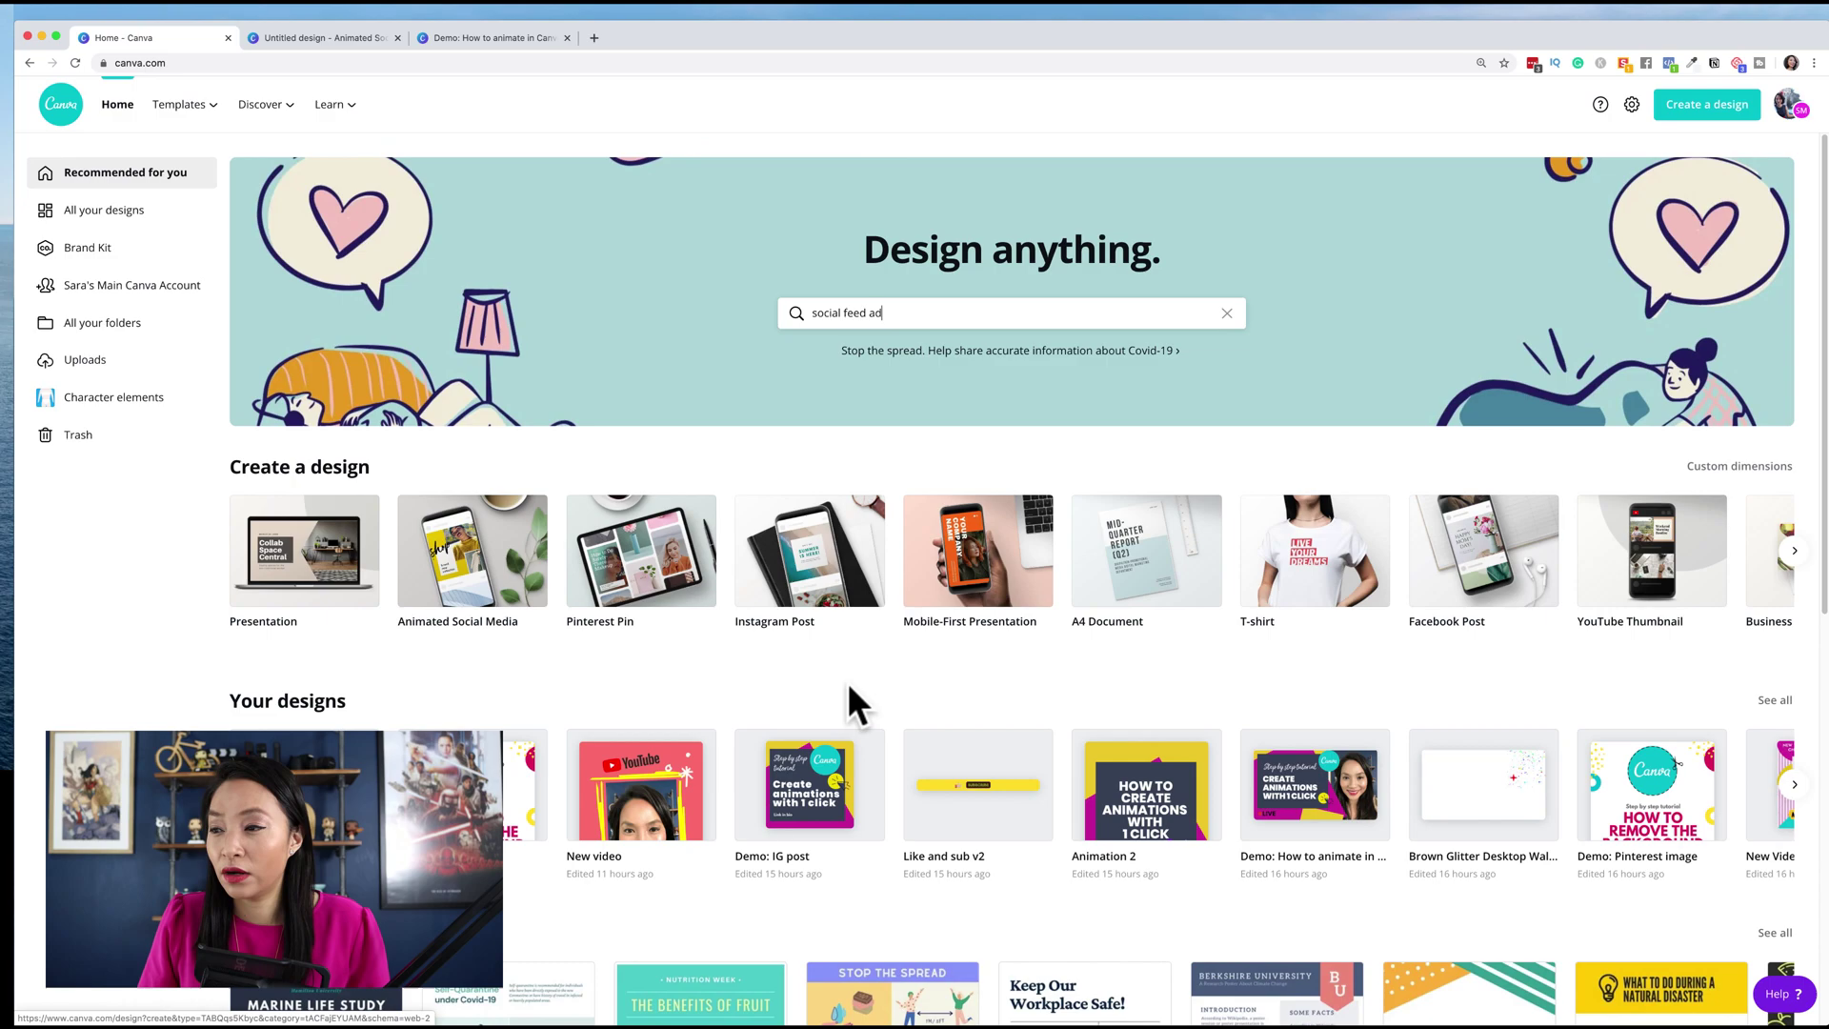
Open the 'Demo: IG post' design and scroll through its three pages
scroll(848, 682, "down", 2)
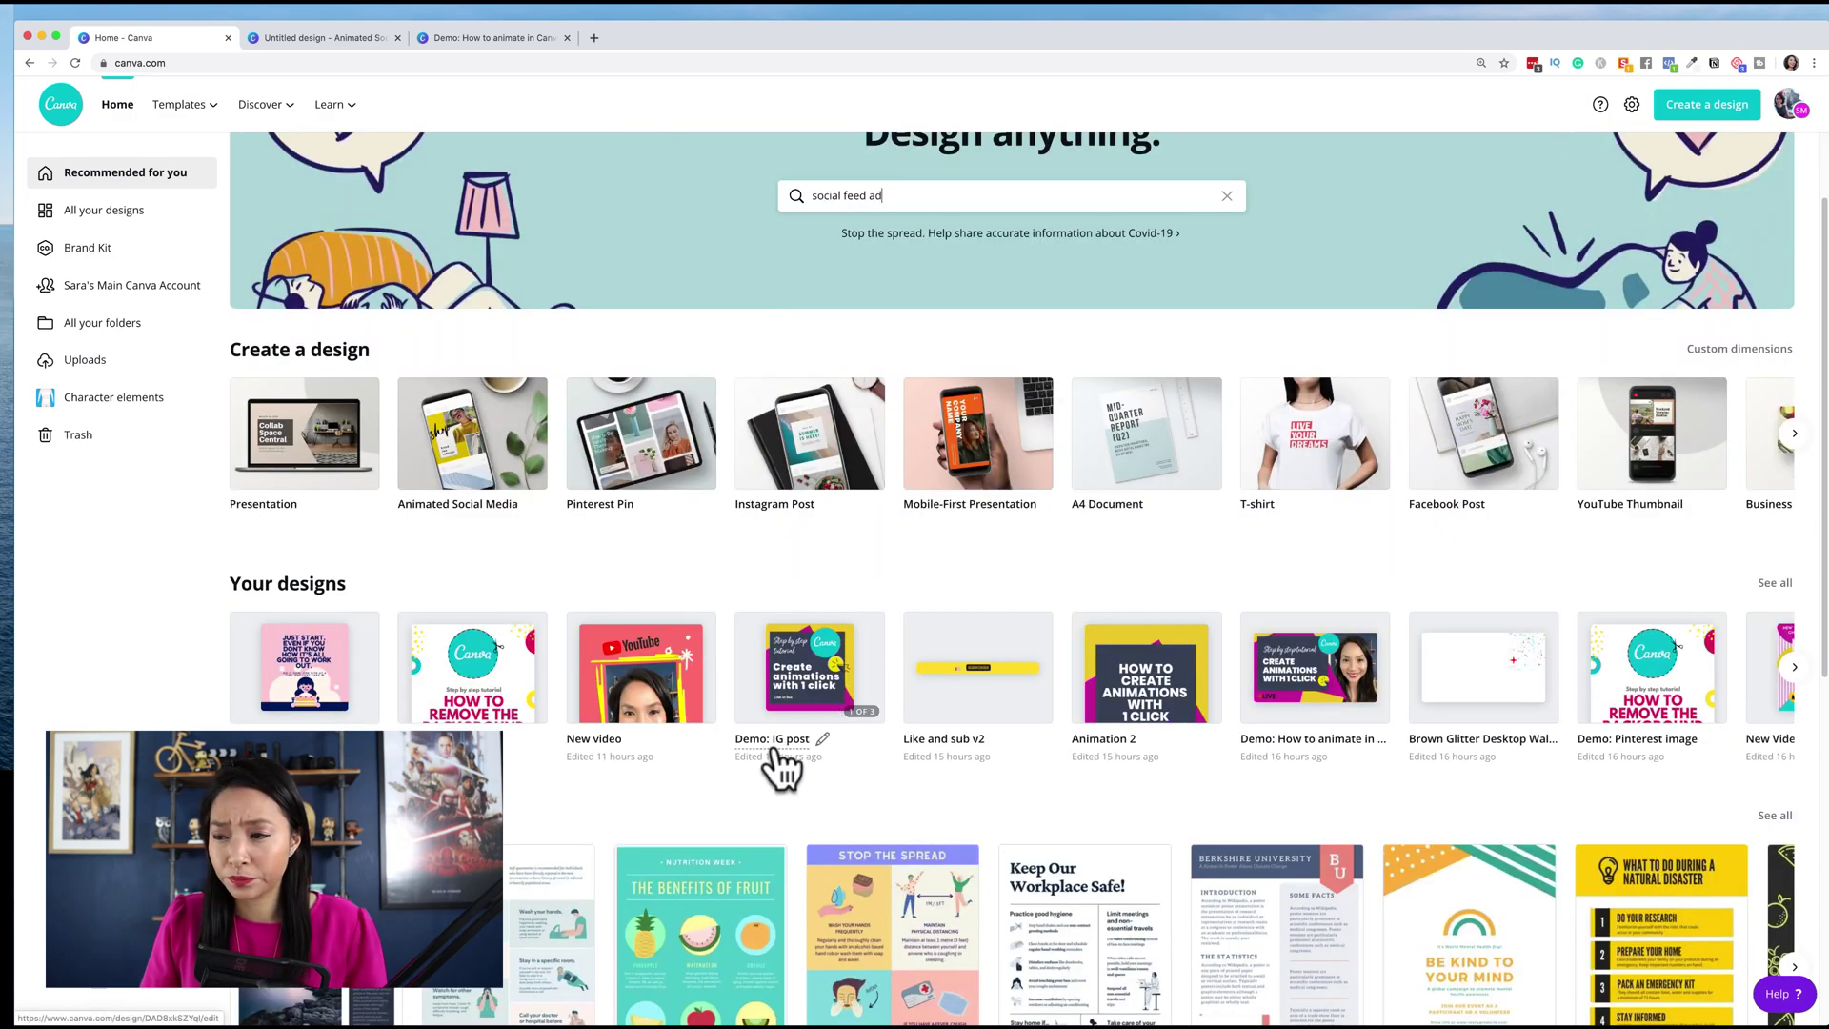
left_click(781, 703)
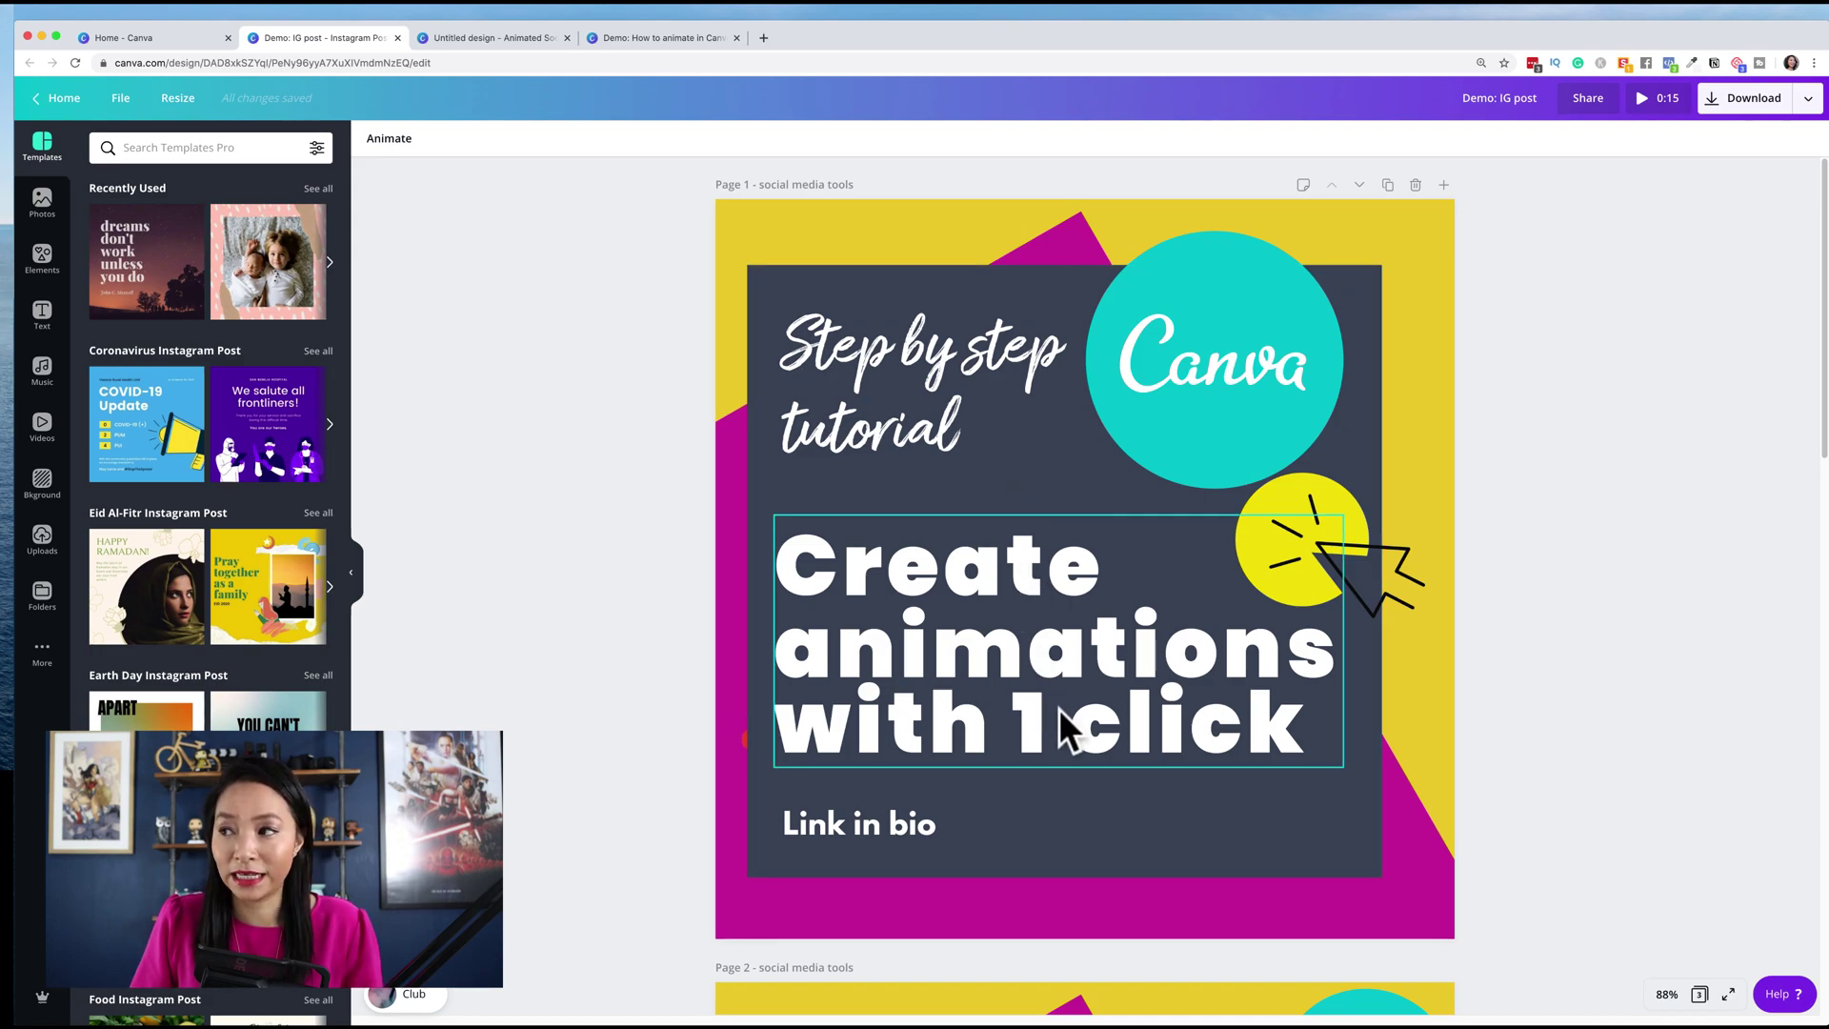
scroll(1059, 706, "down", 8)
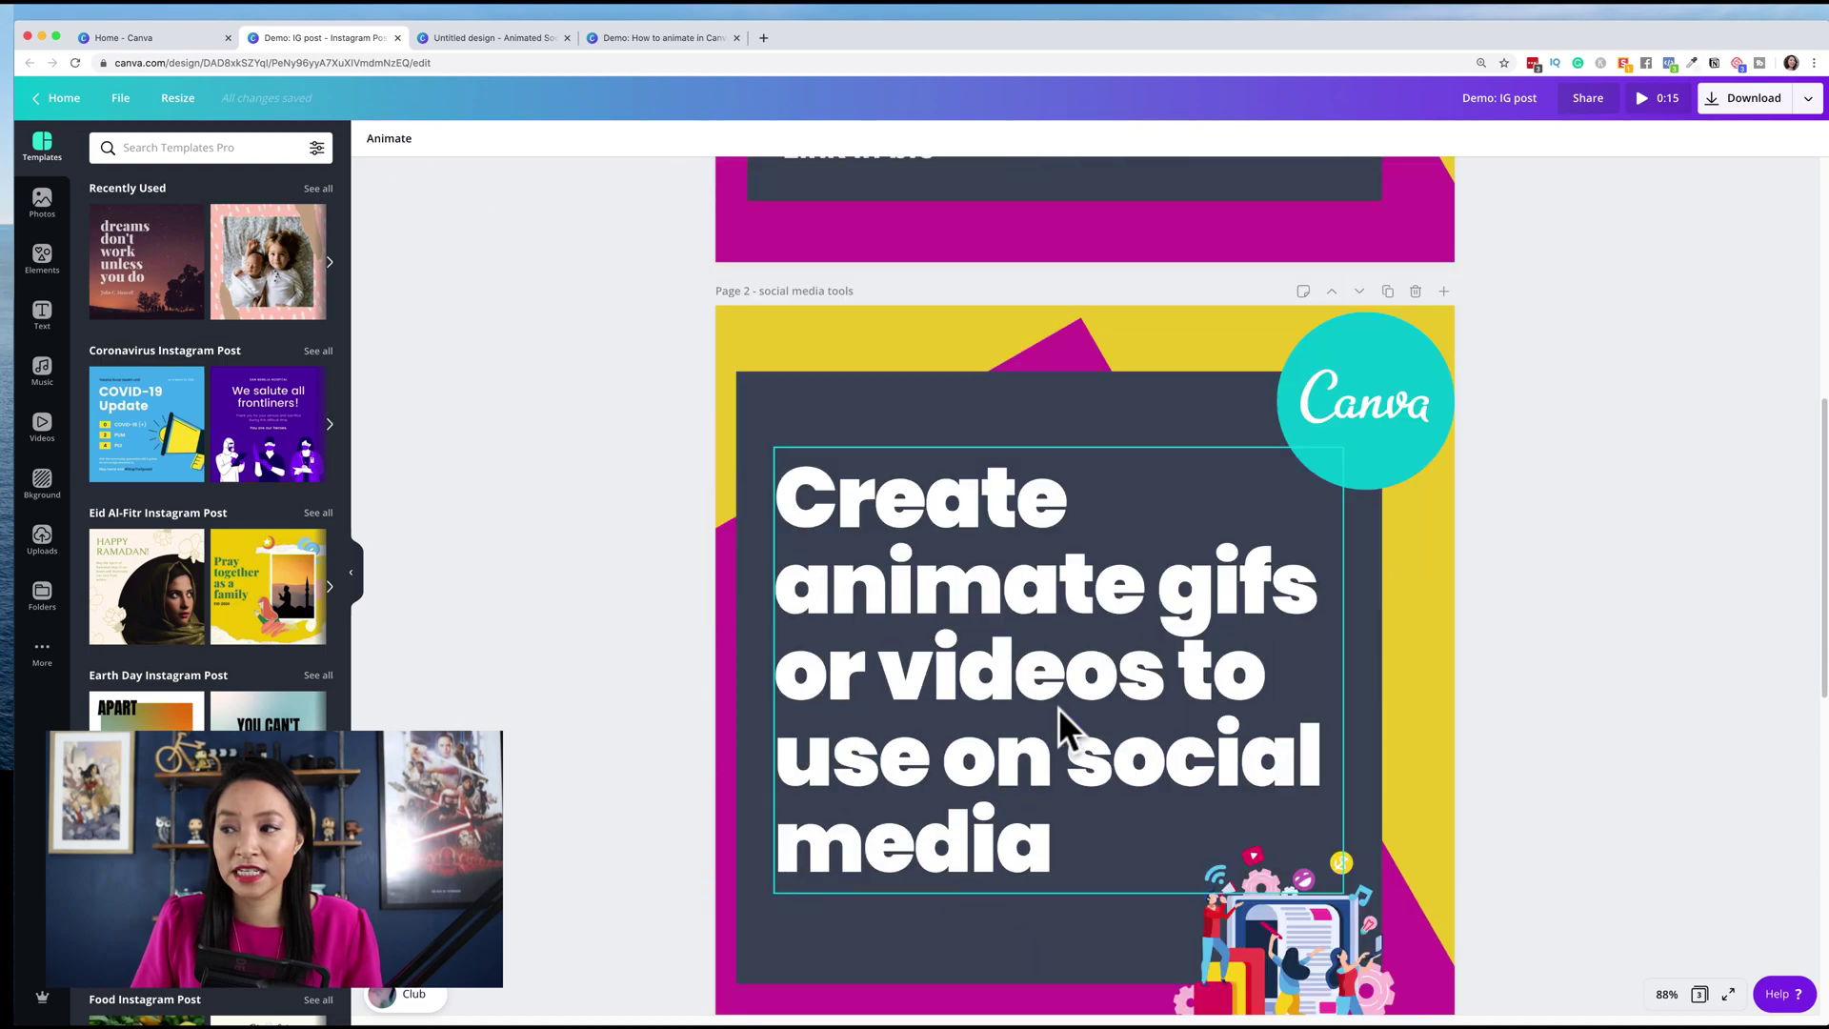
scroll(610, 686, "down", 1)
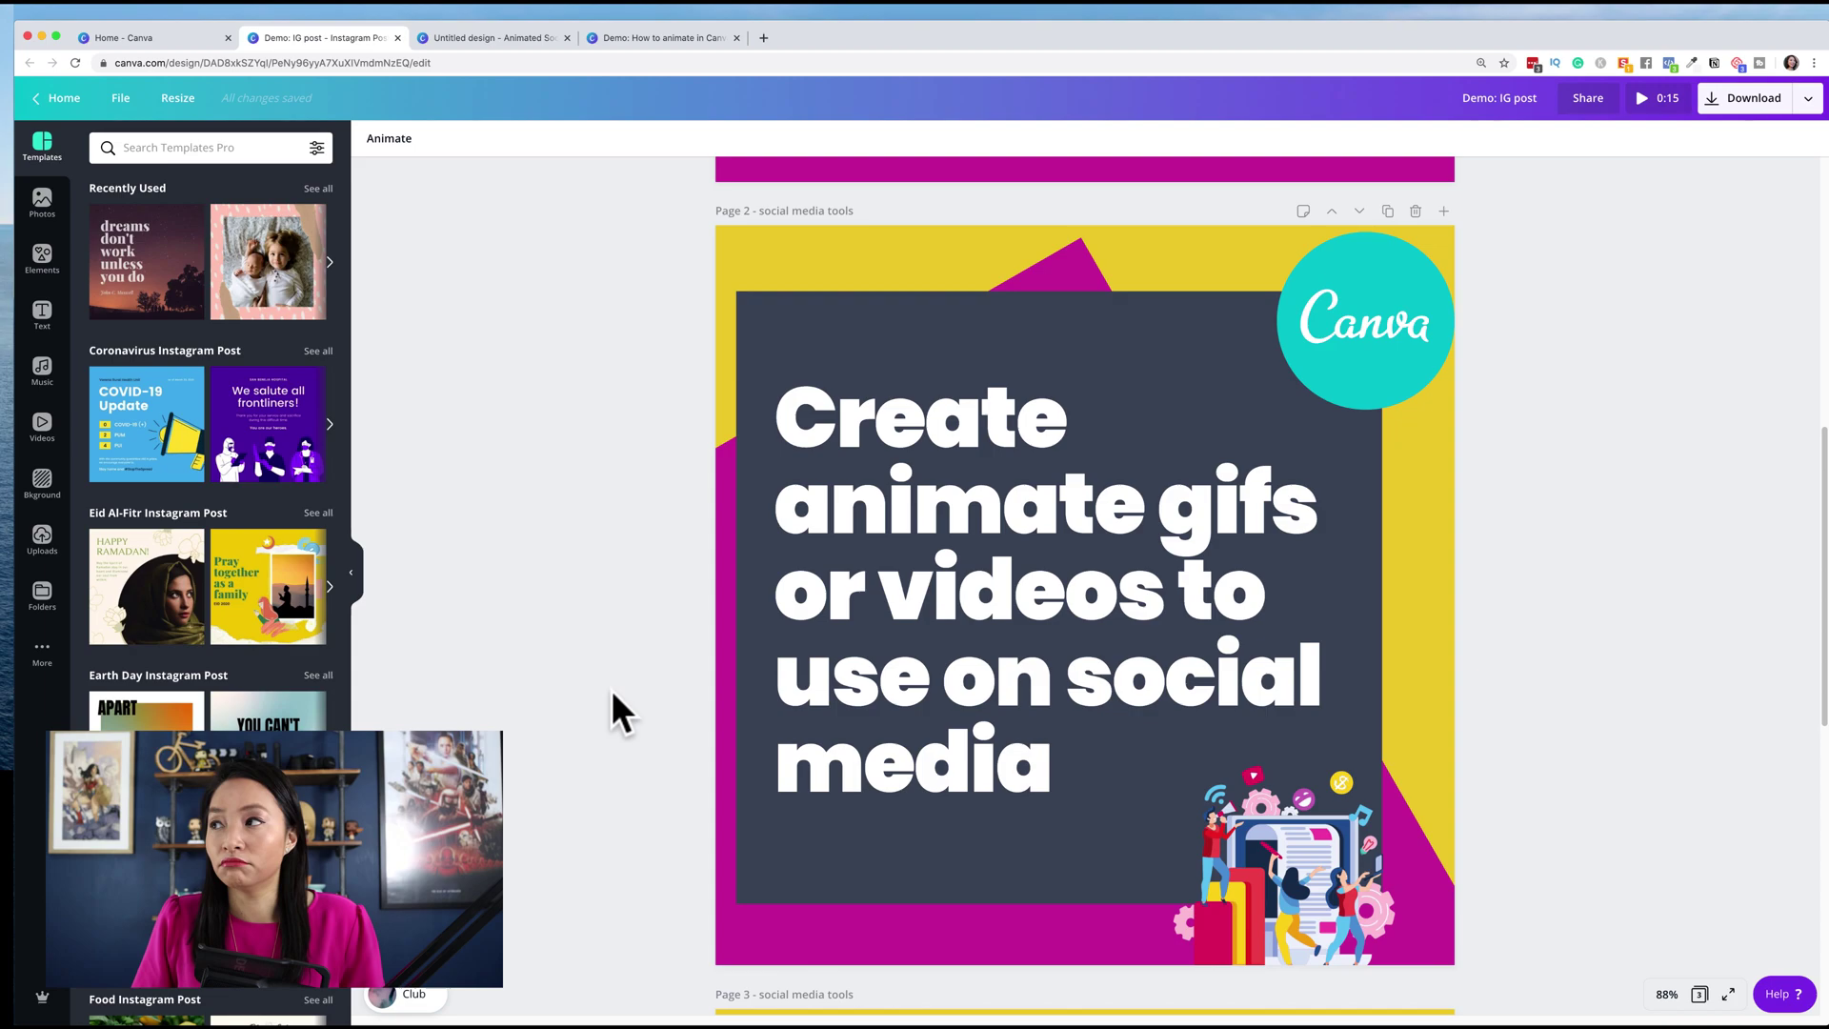
scroll(861, 634, "down", 8)
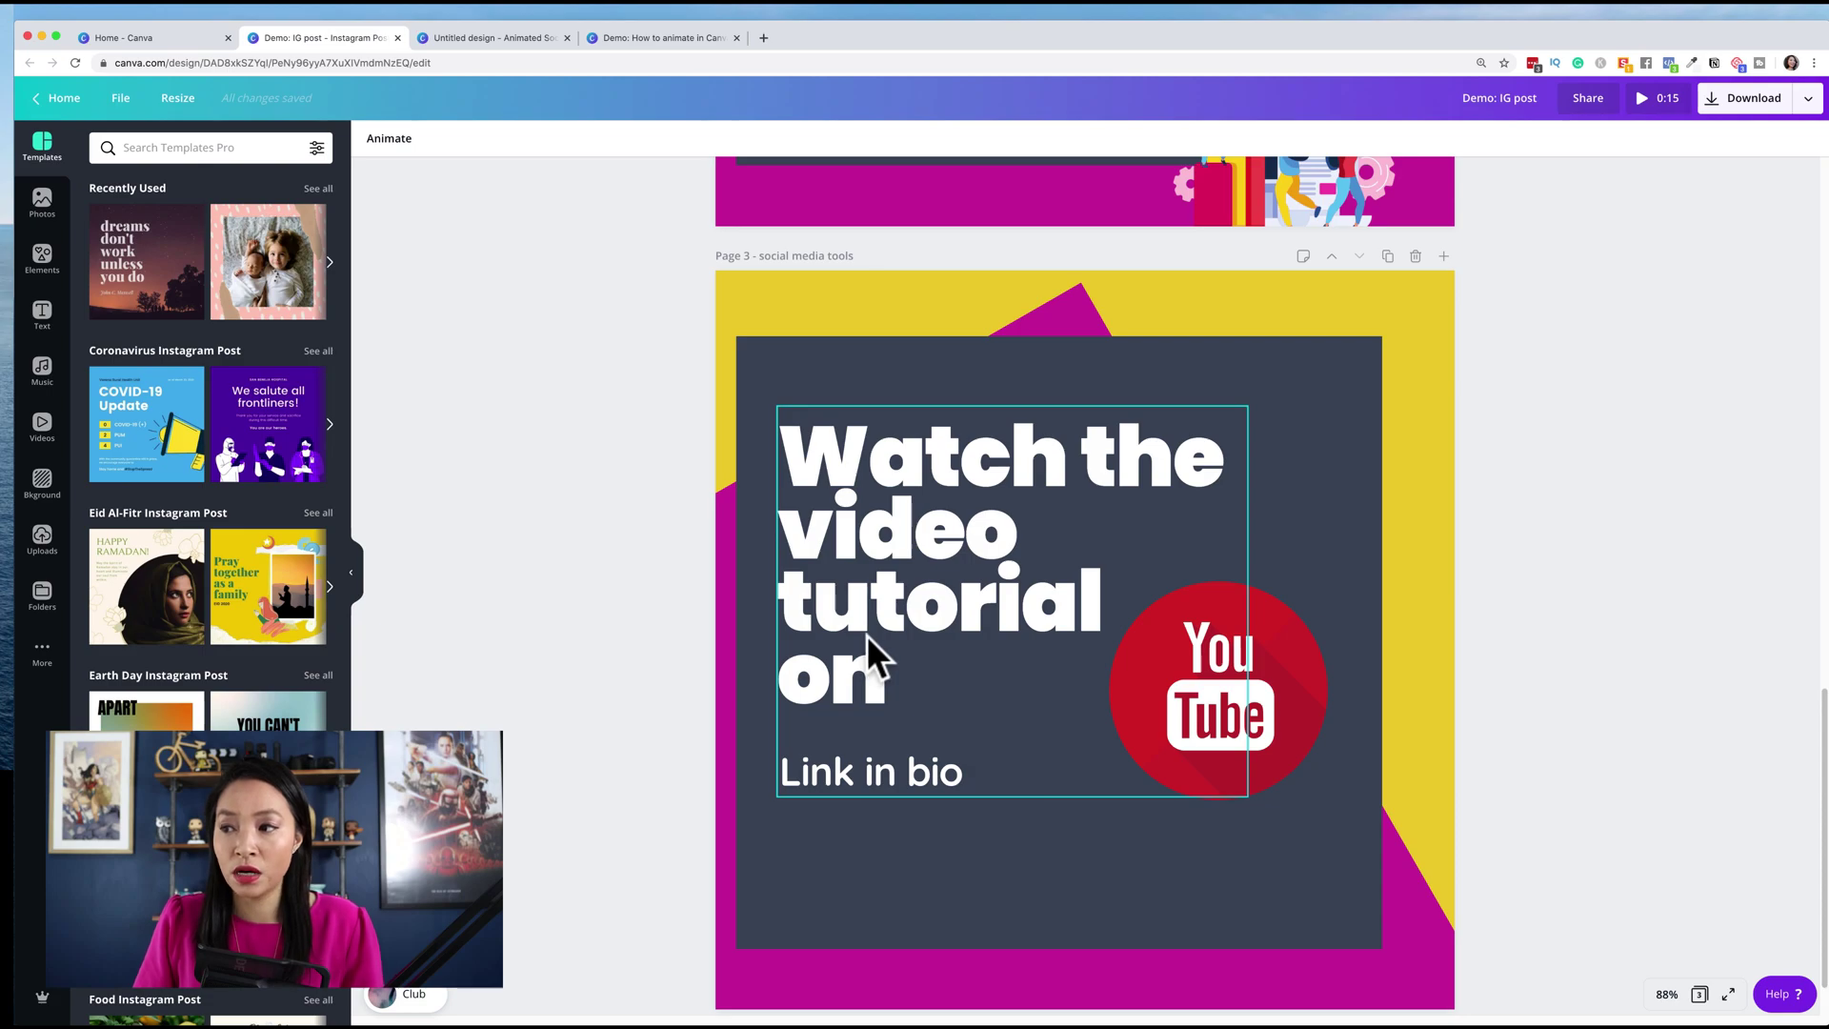
scroll(918, 592, "up", 15)
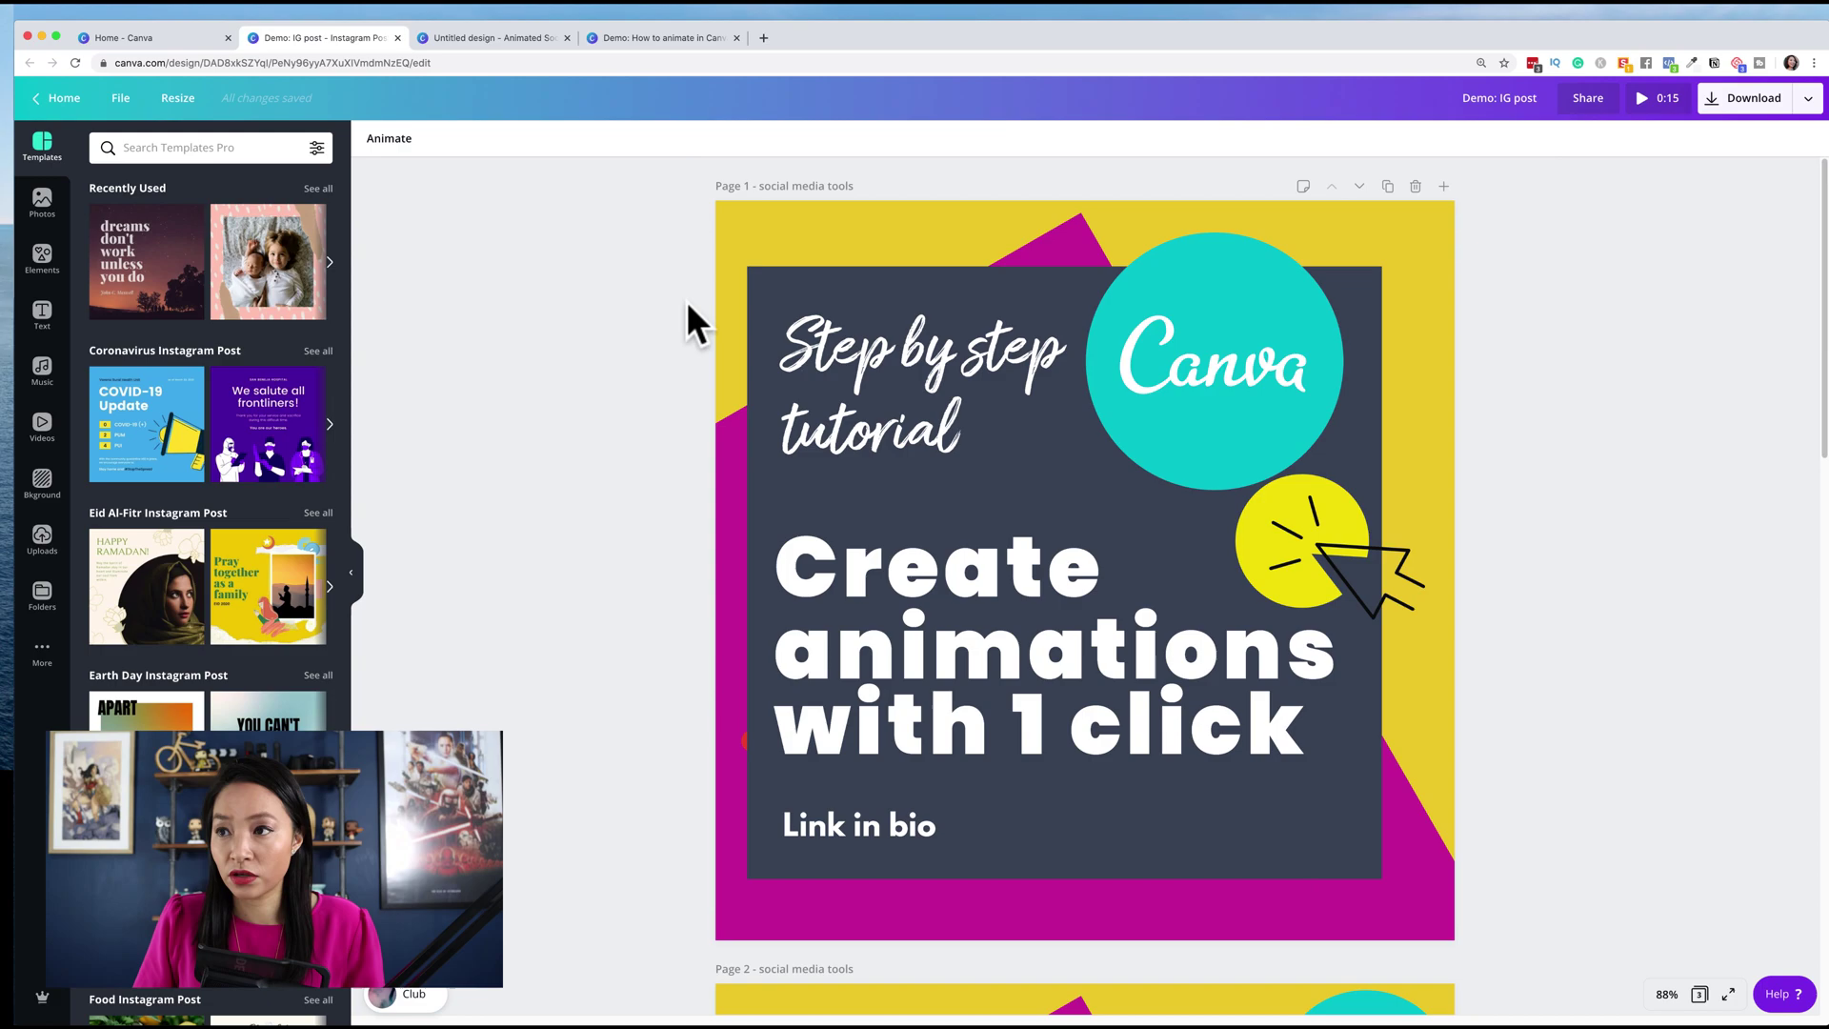
Give page 1 the Scrapbook page animation
left_click(391, 139)
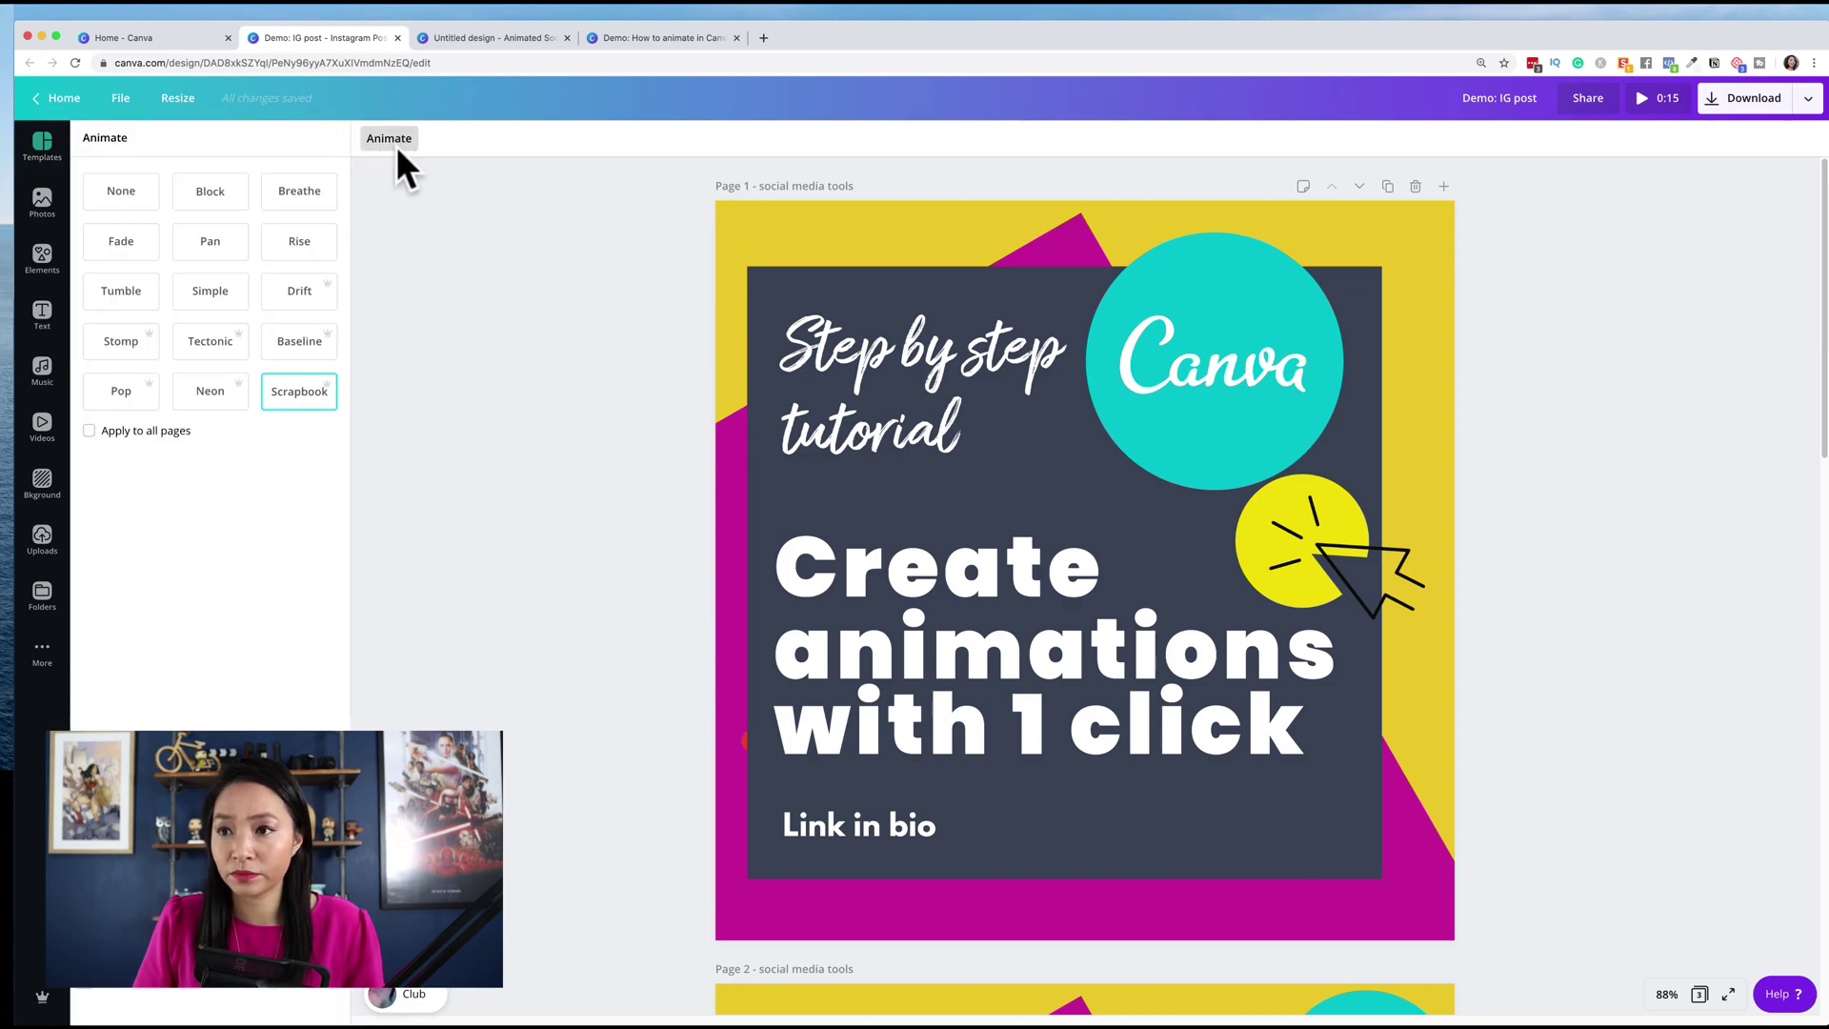
left_click(285, 392)
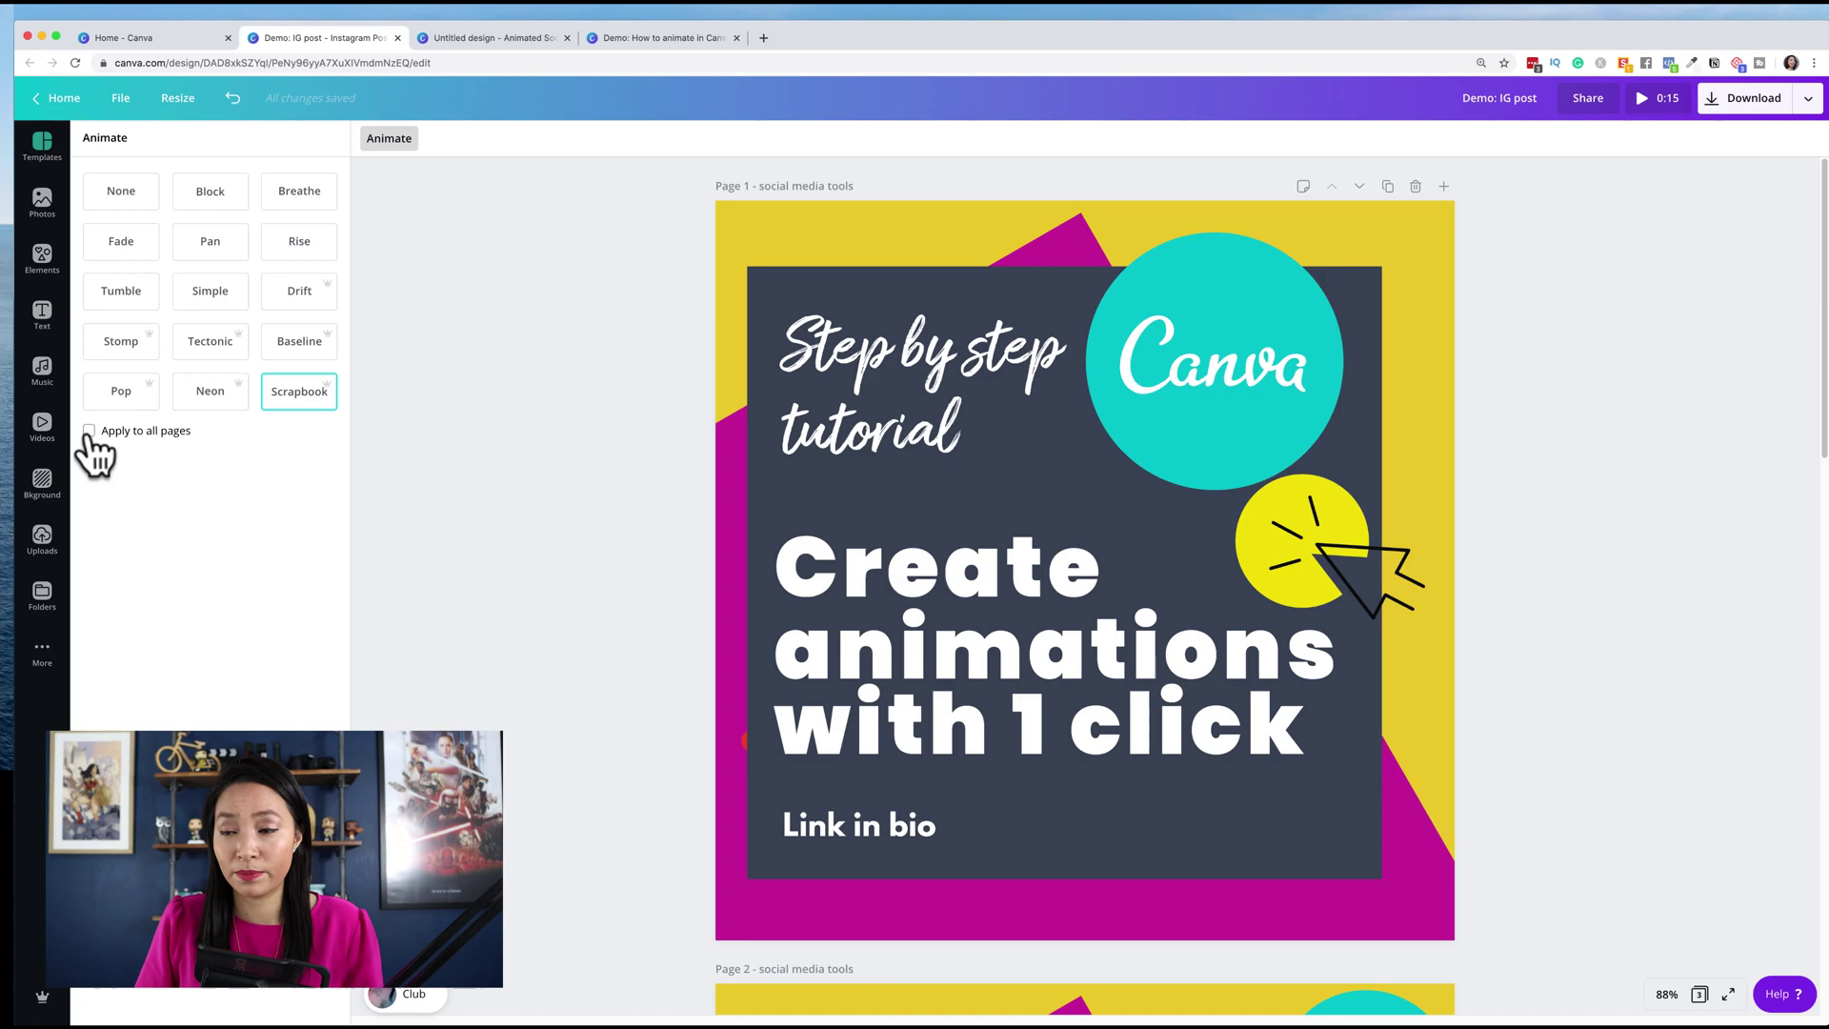
scroll(595, 633, "down", 8)
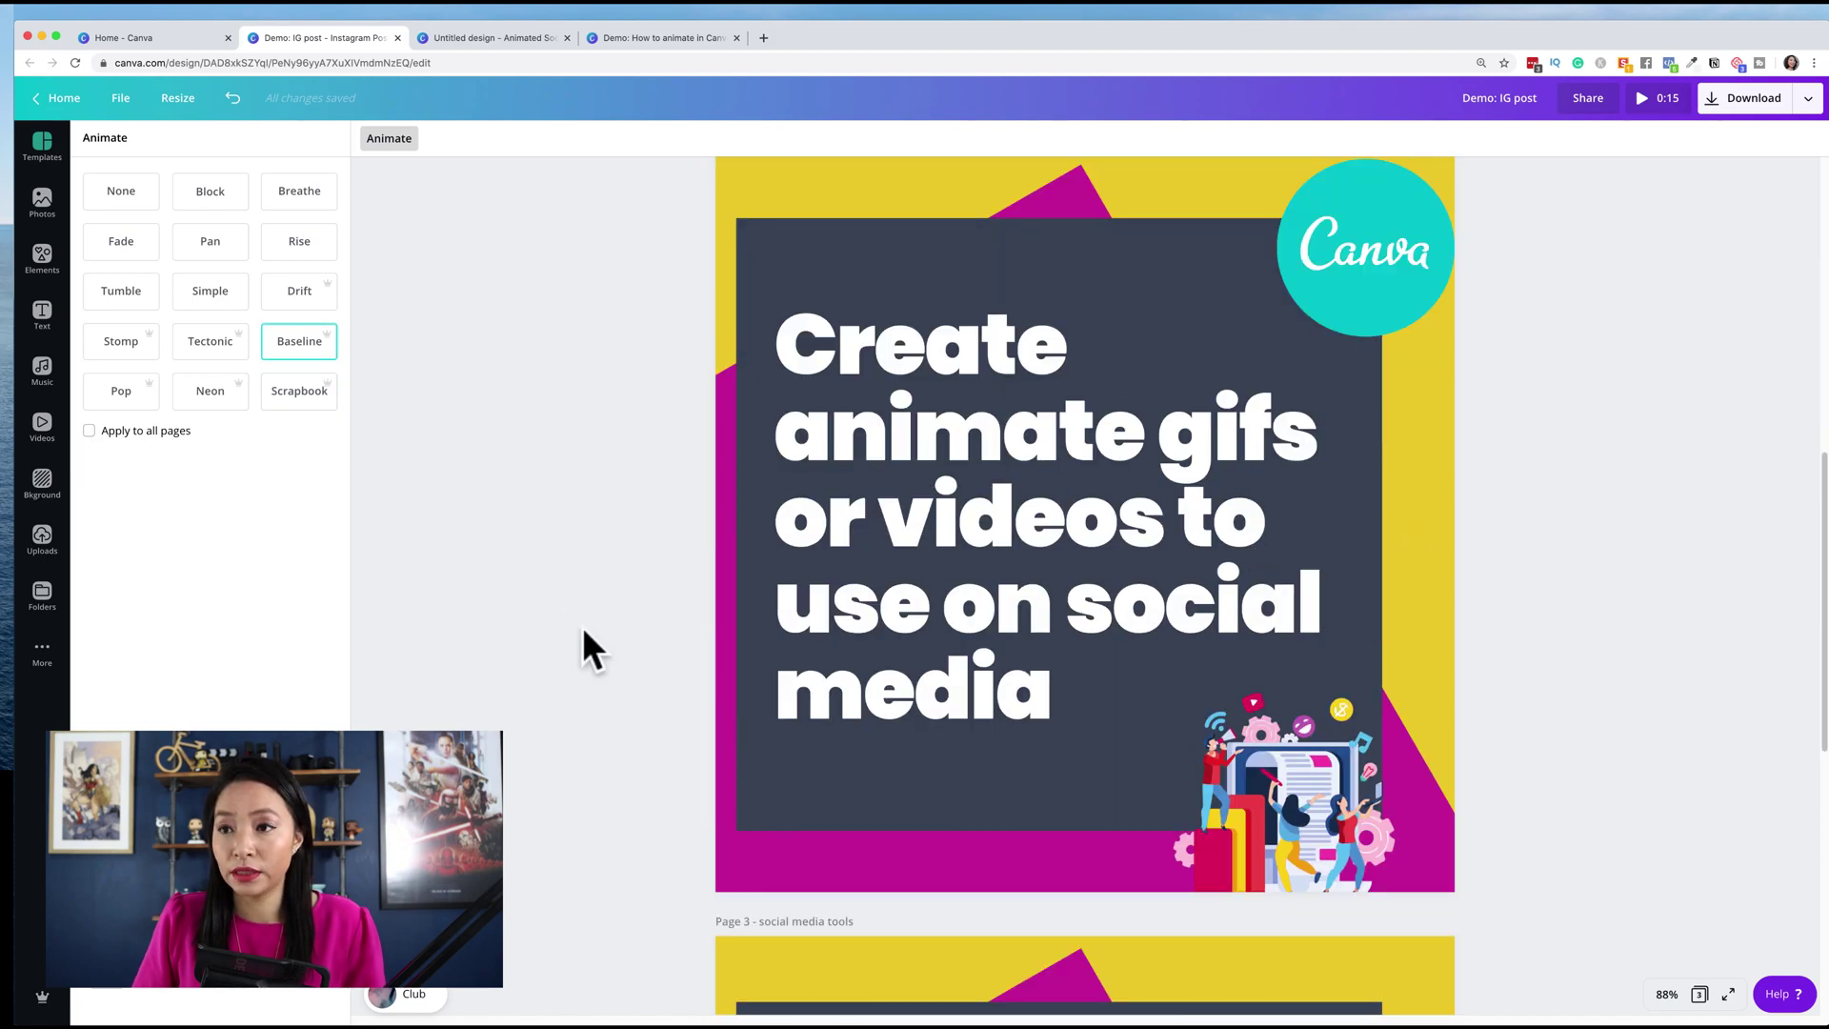
left_click(581, 630)
scroll(640, 301, "up", 1)
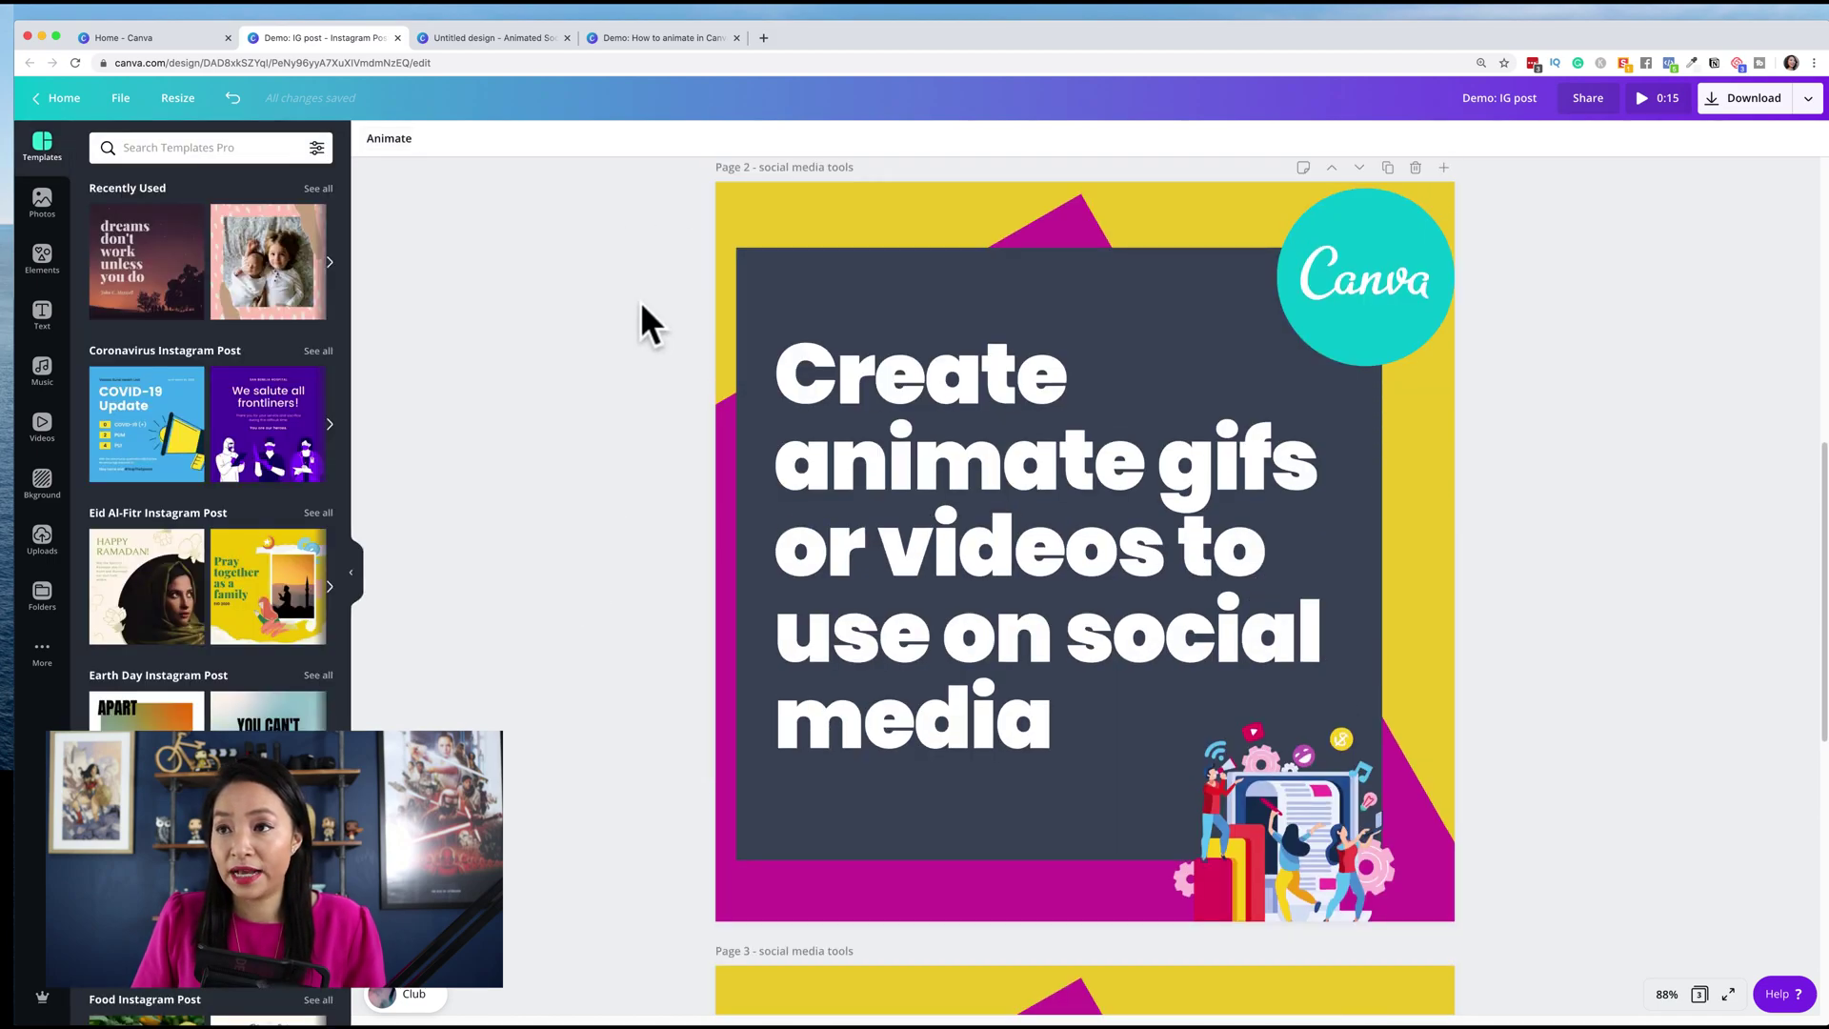
Give page 2 the Pop page animation
left_click(389, 141)
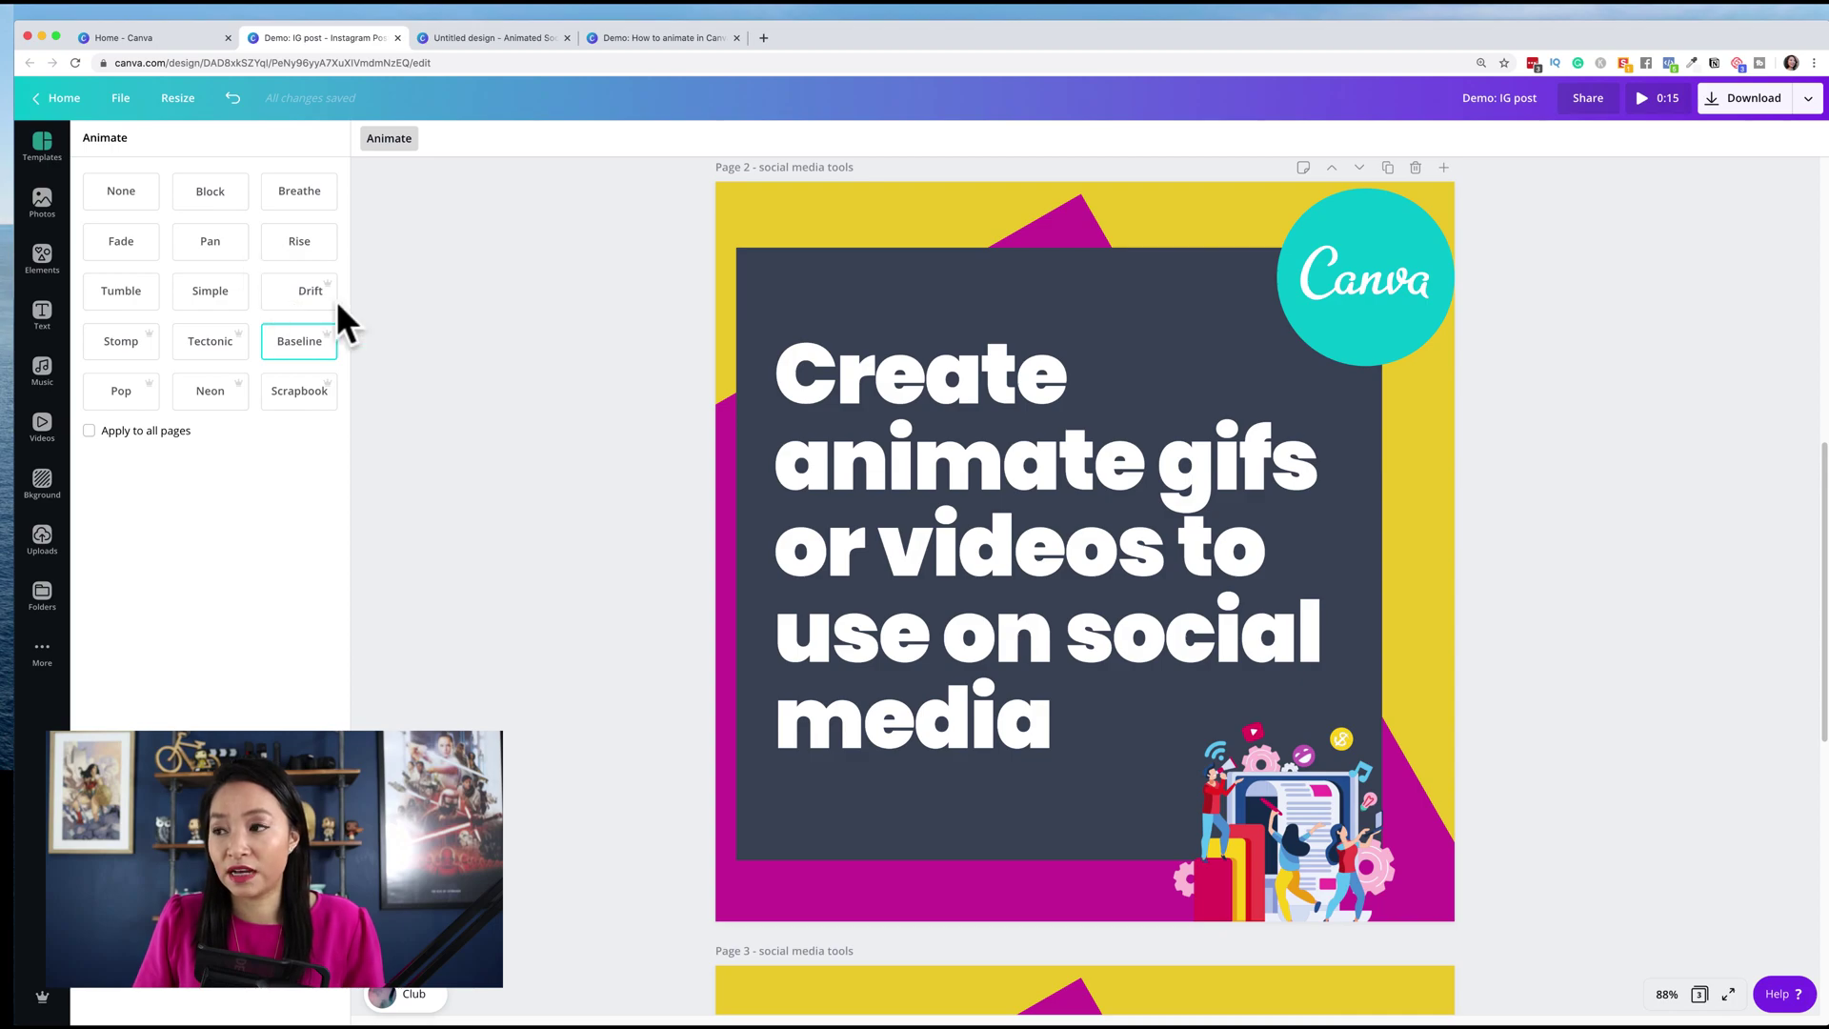
left_click(121, 393)
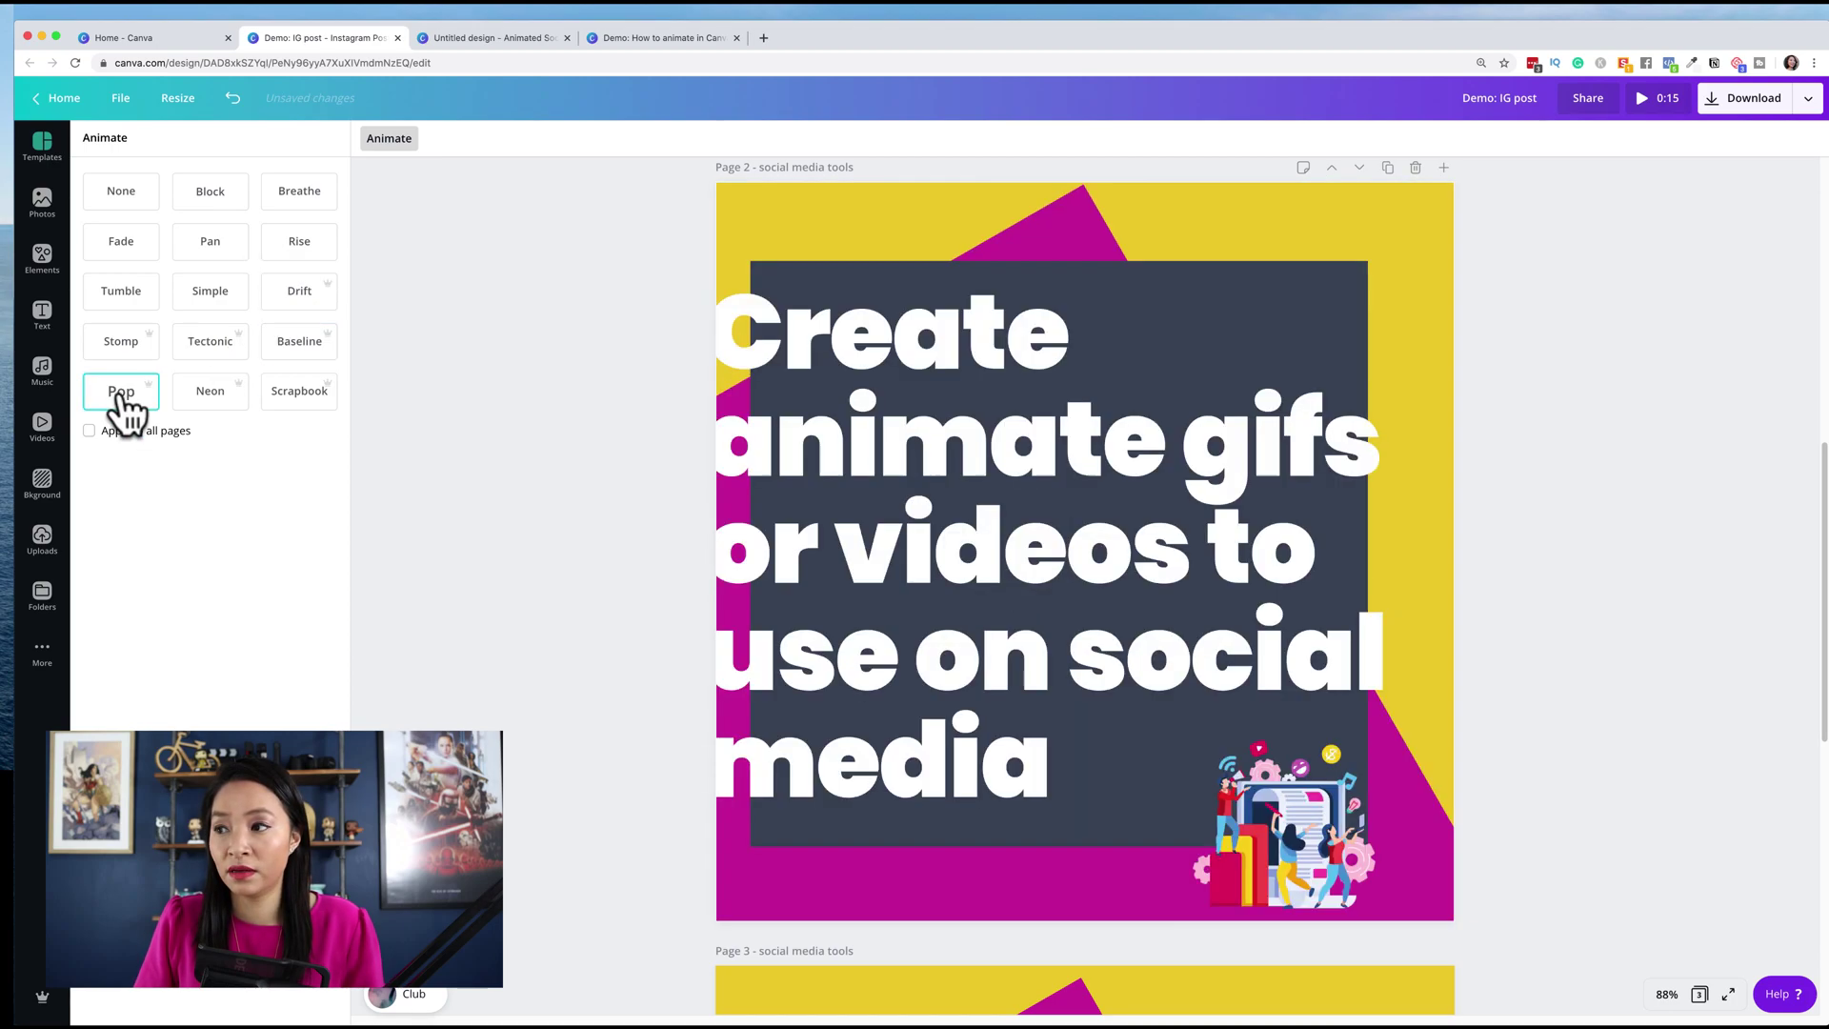
left_click(694, 541)
Give page 3 the Baseline page animation, then scroll back up
scroll(694, 546, "down", 8)
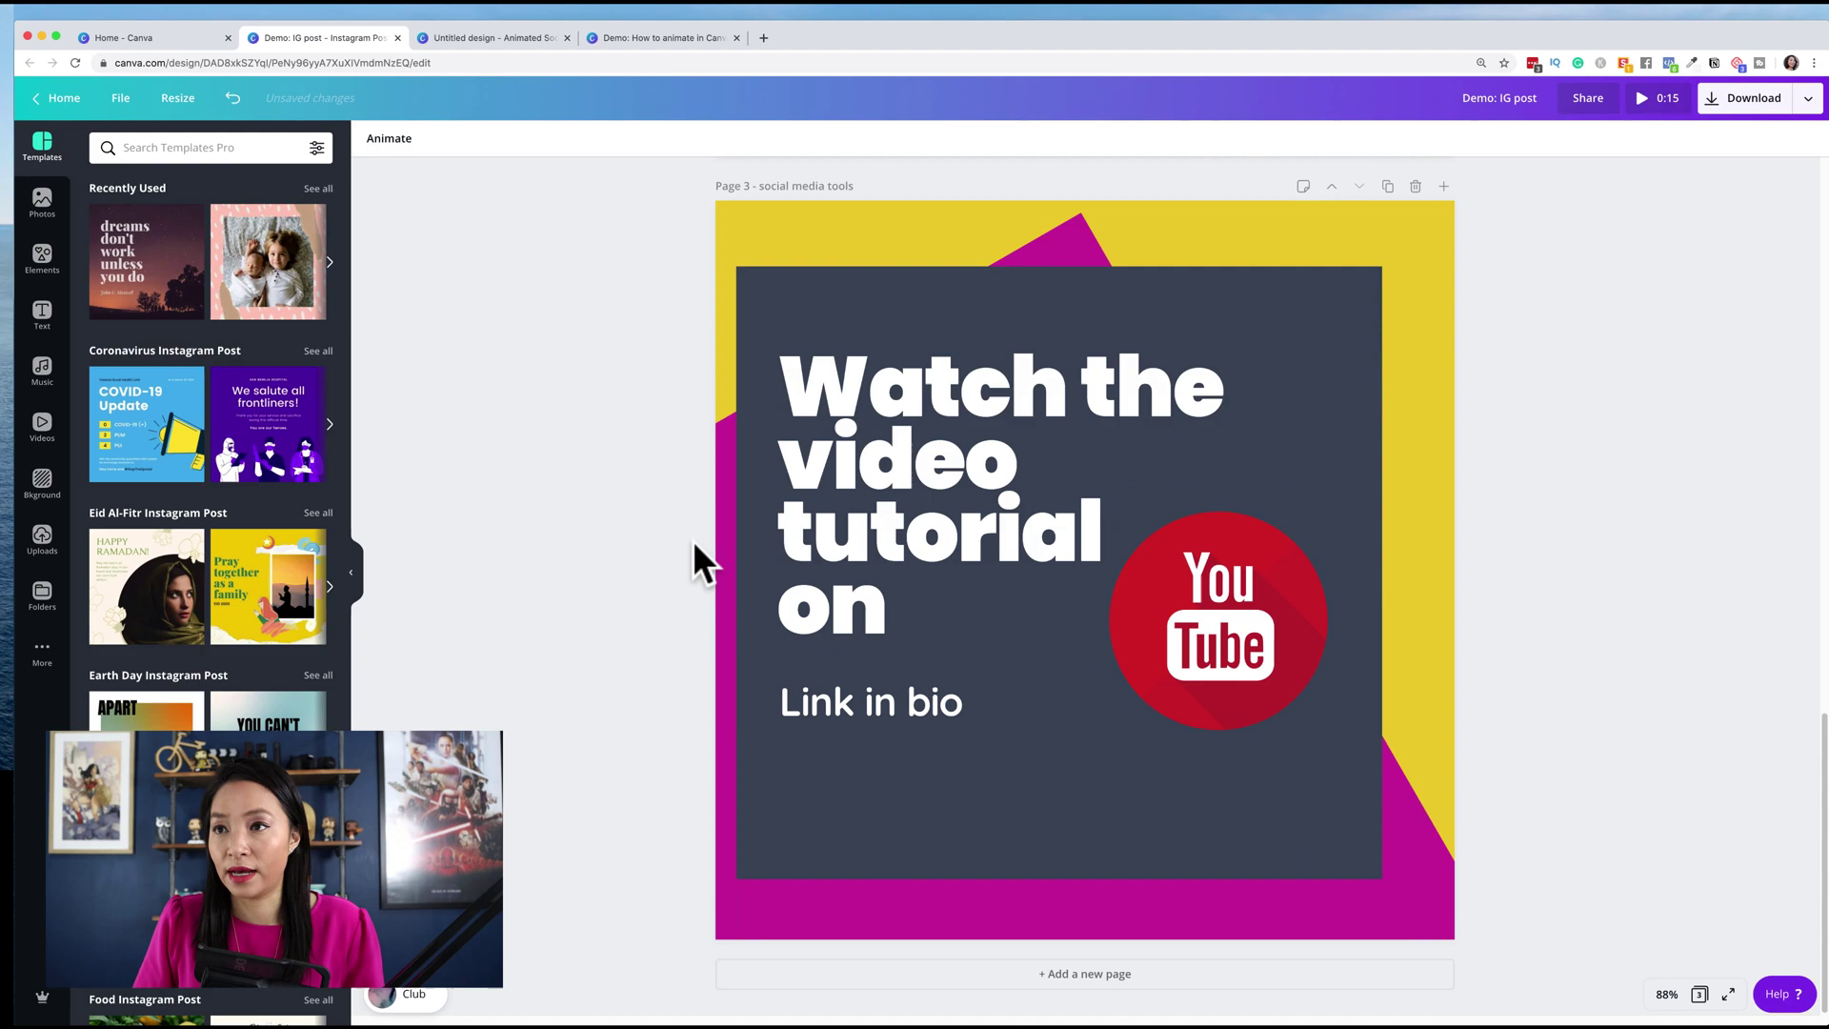
left_click(392, 143)
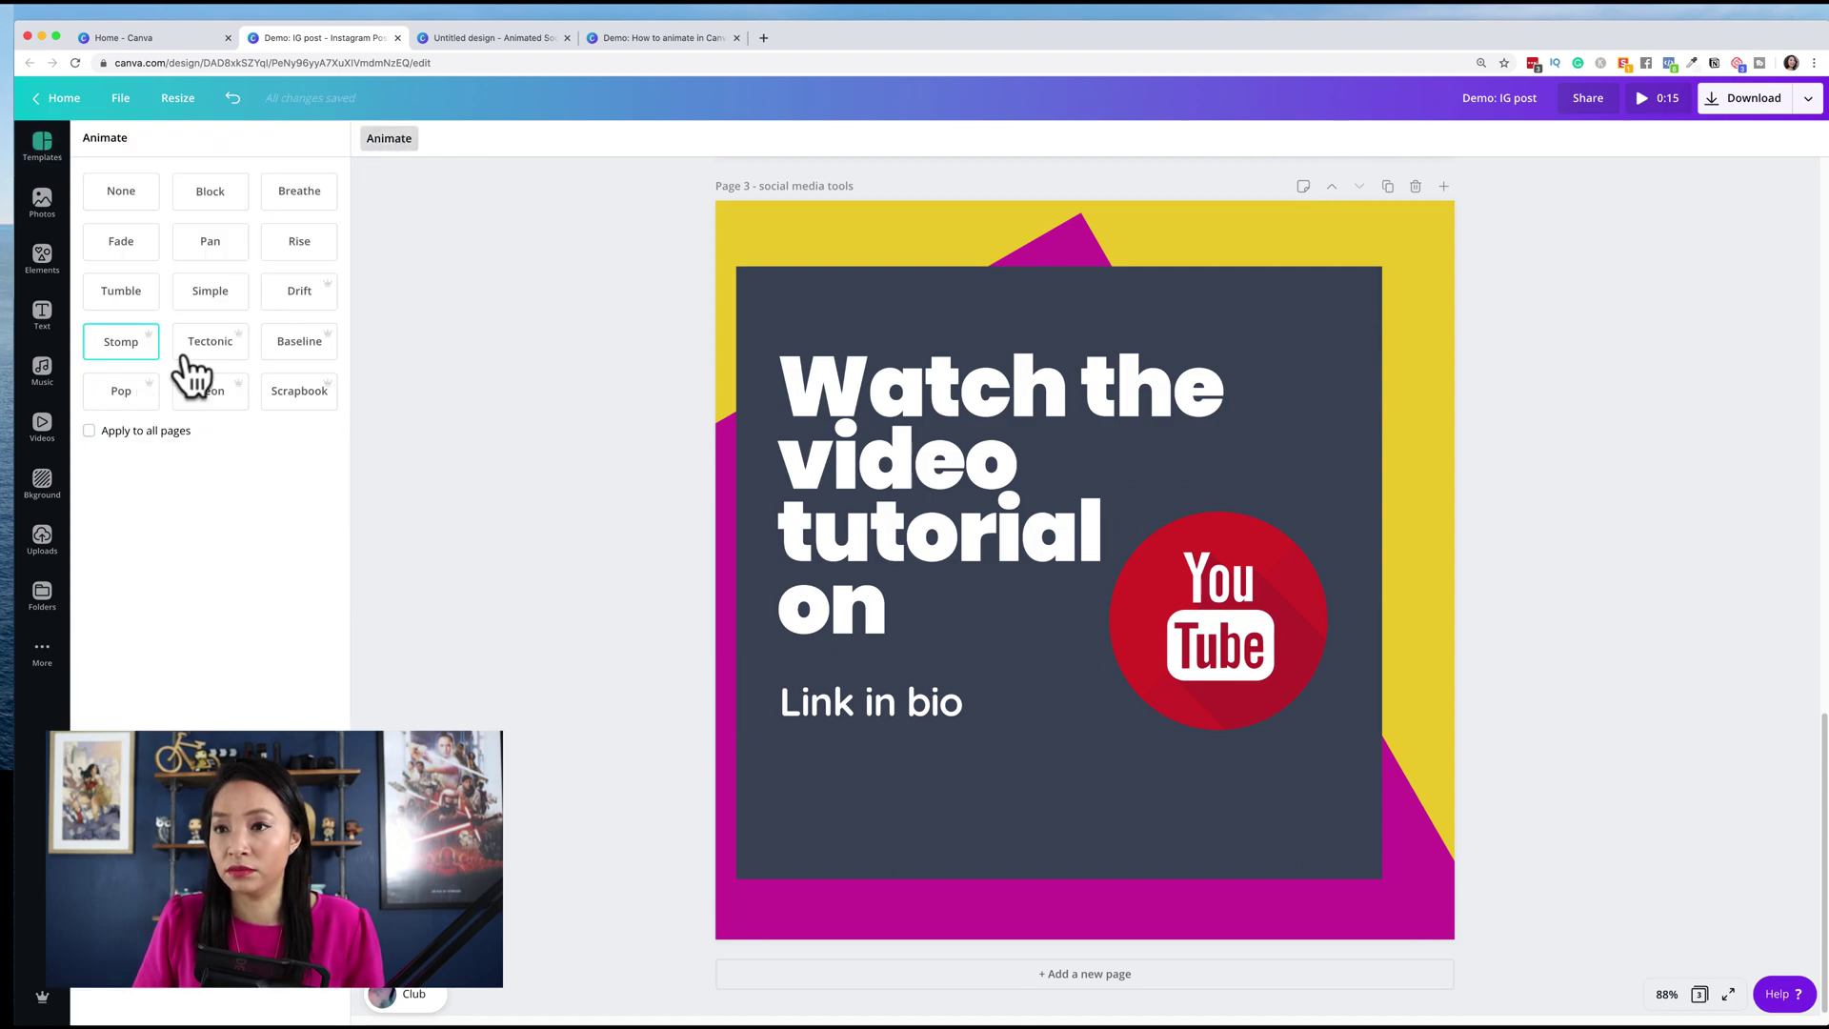
left_click(296, 354)
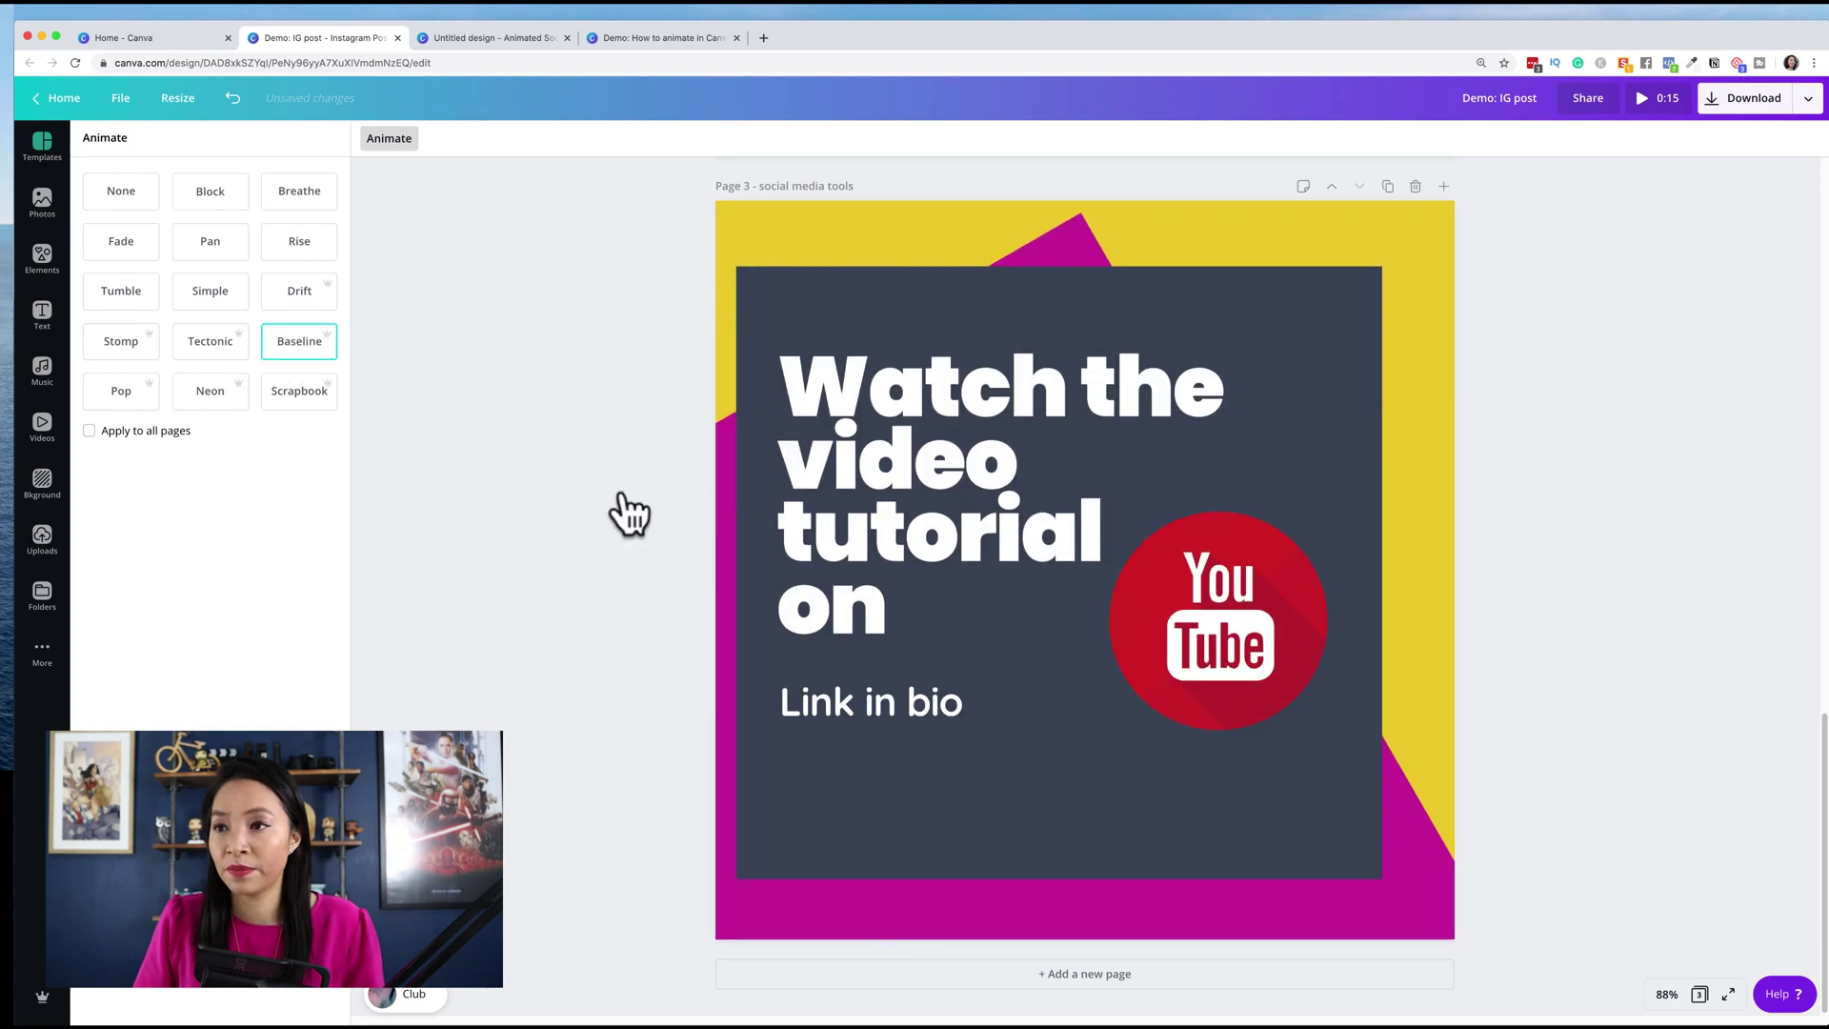
left_click(621, 488)
scroll(621, 489, "up", 10)
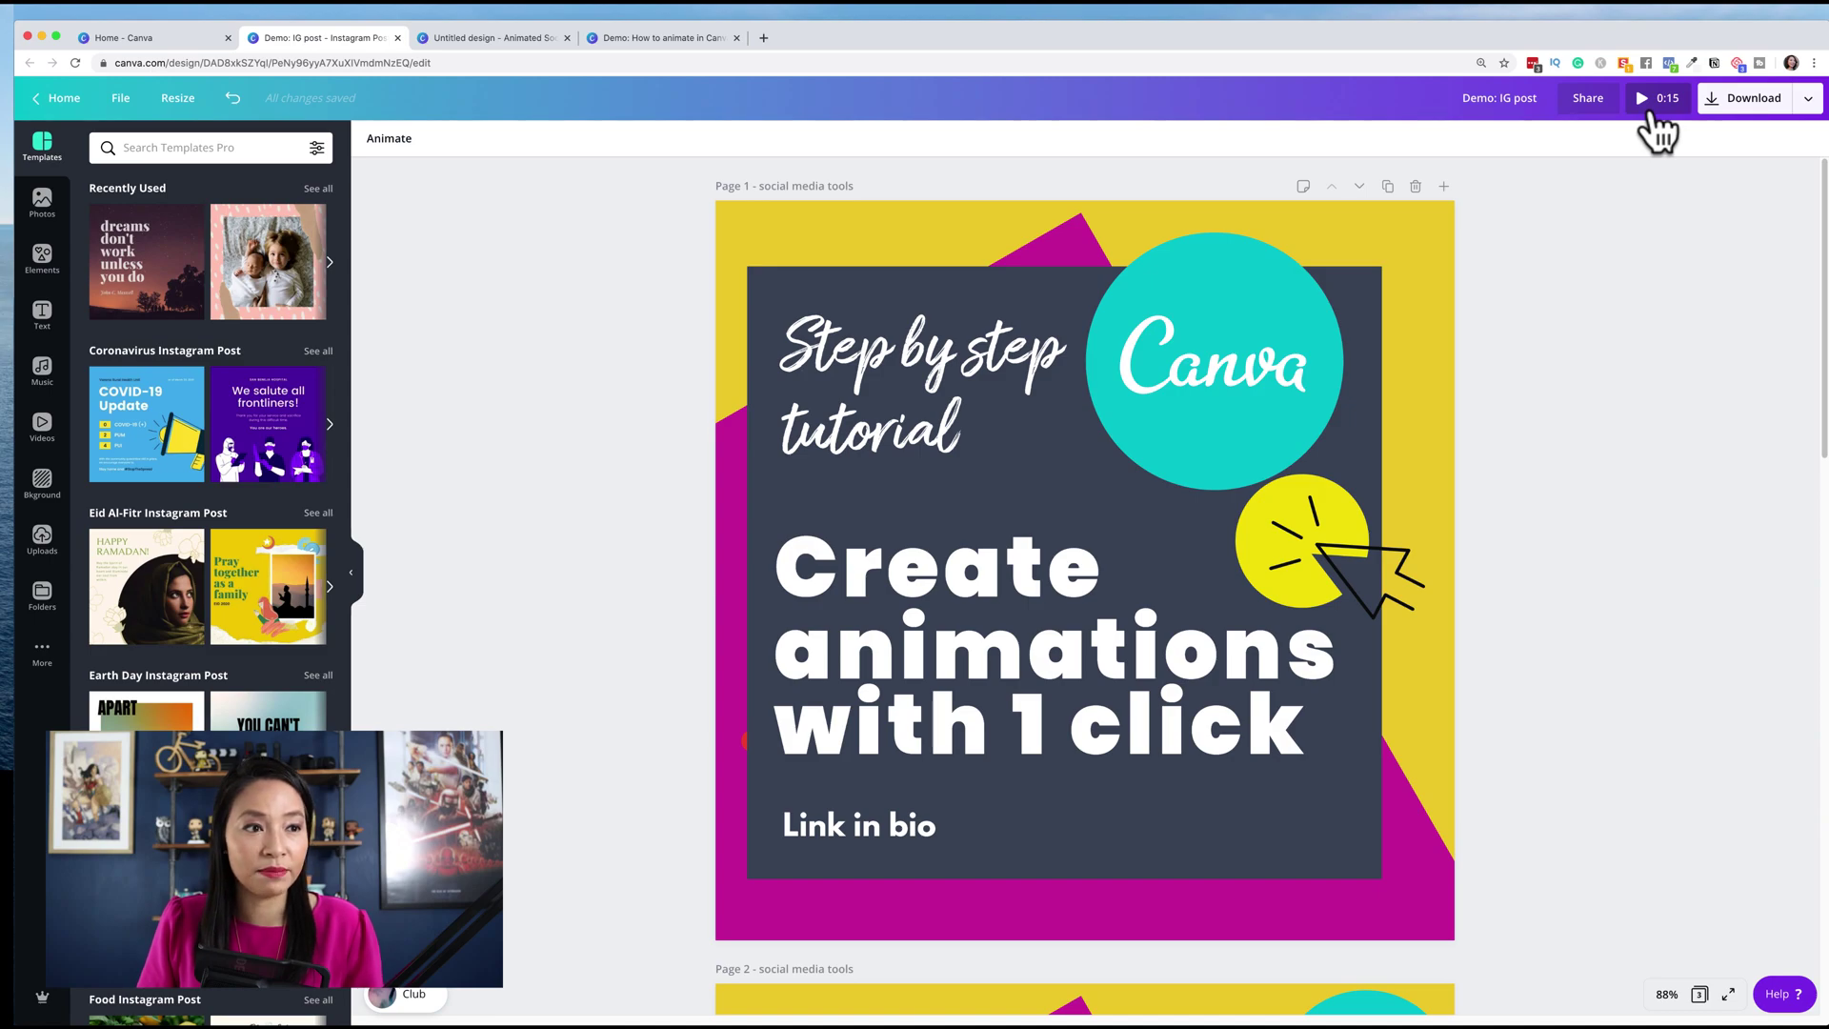
left_click(1655, 106)
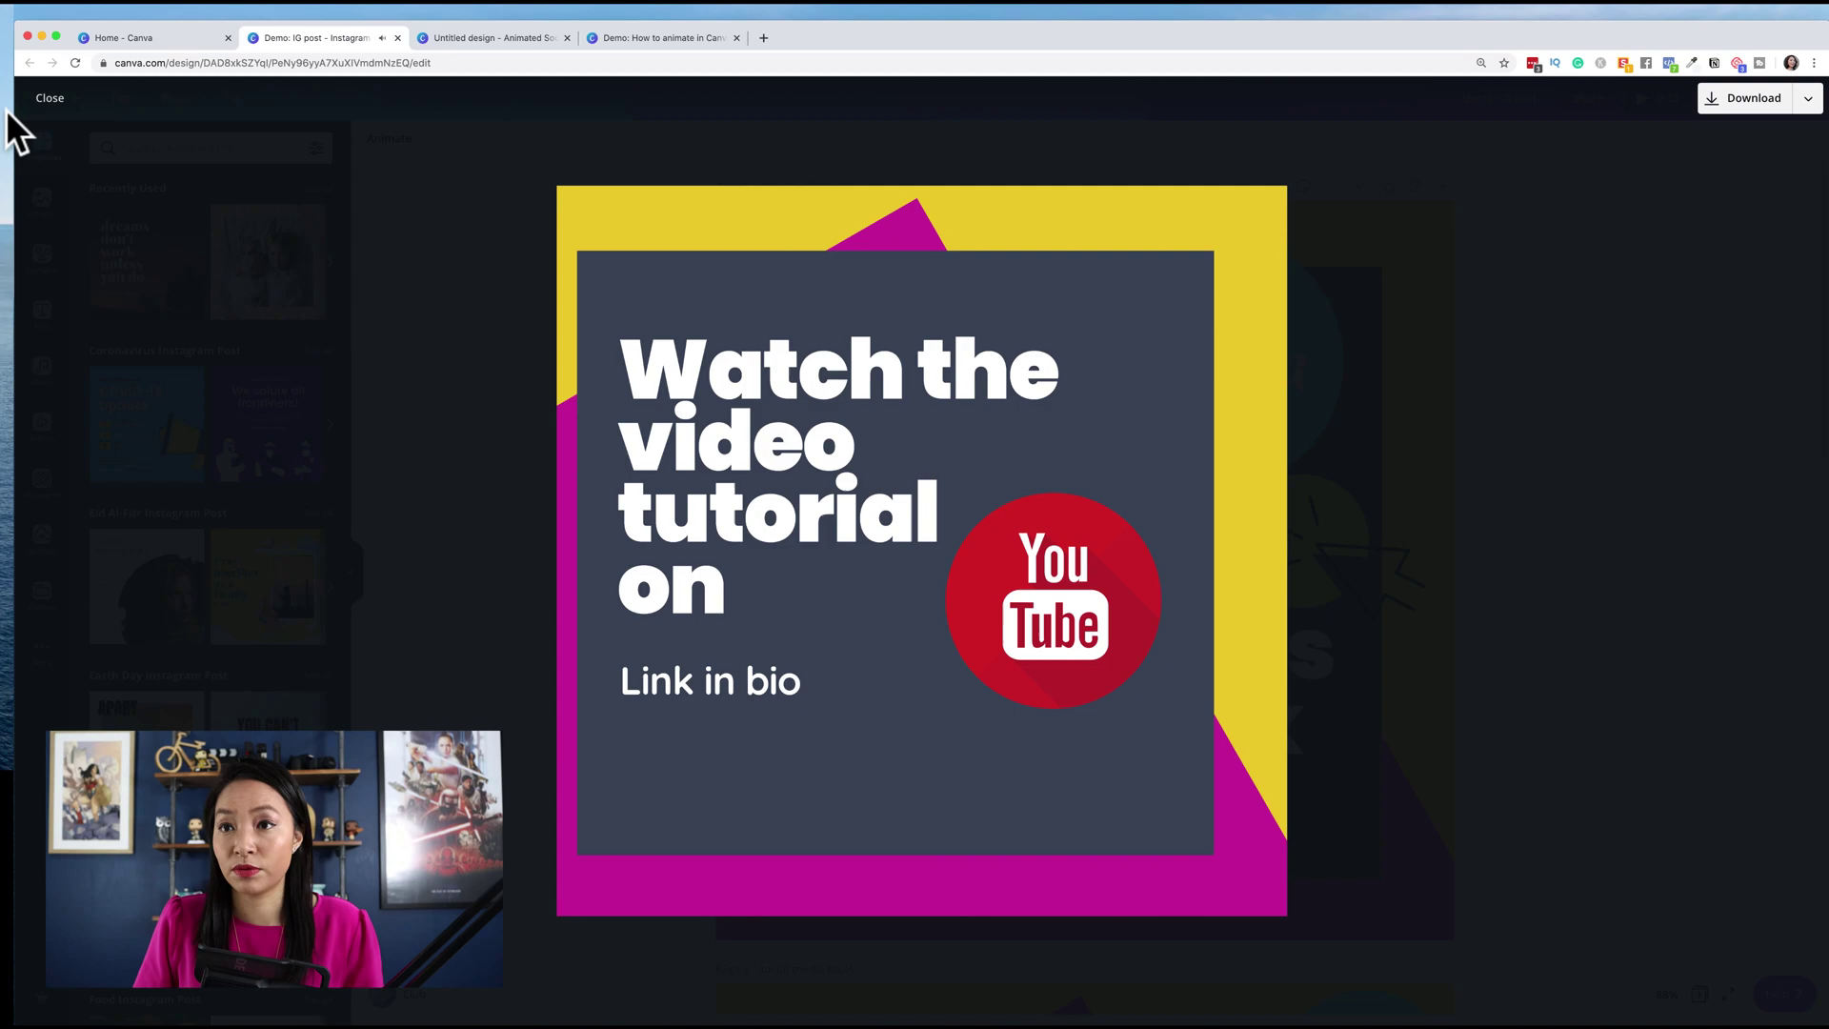
left_click(40, 103)
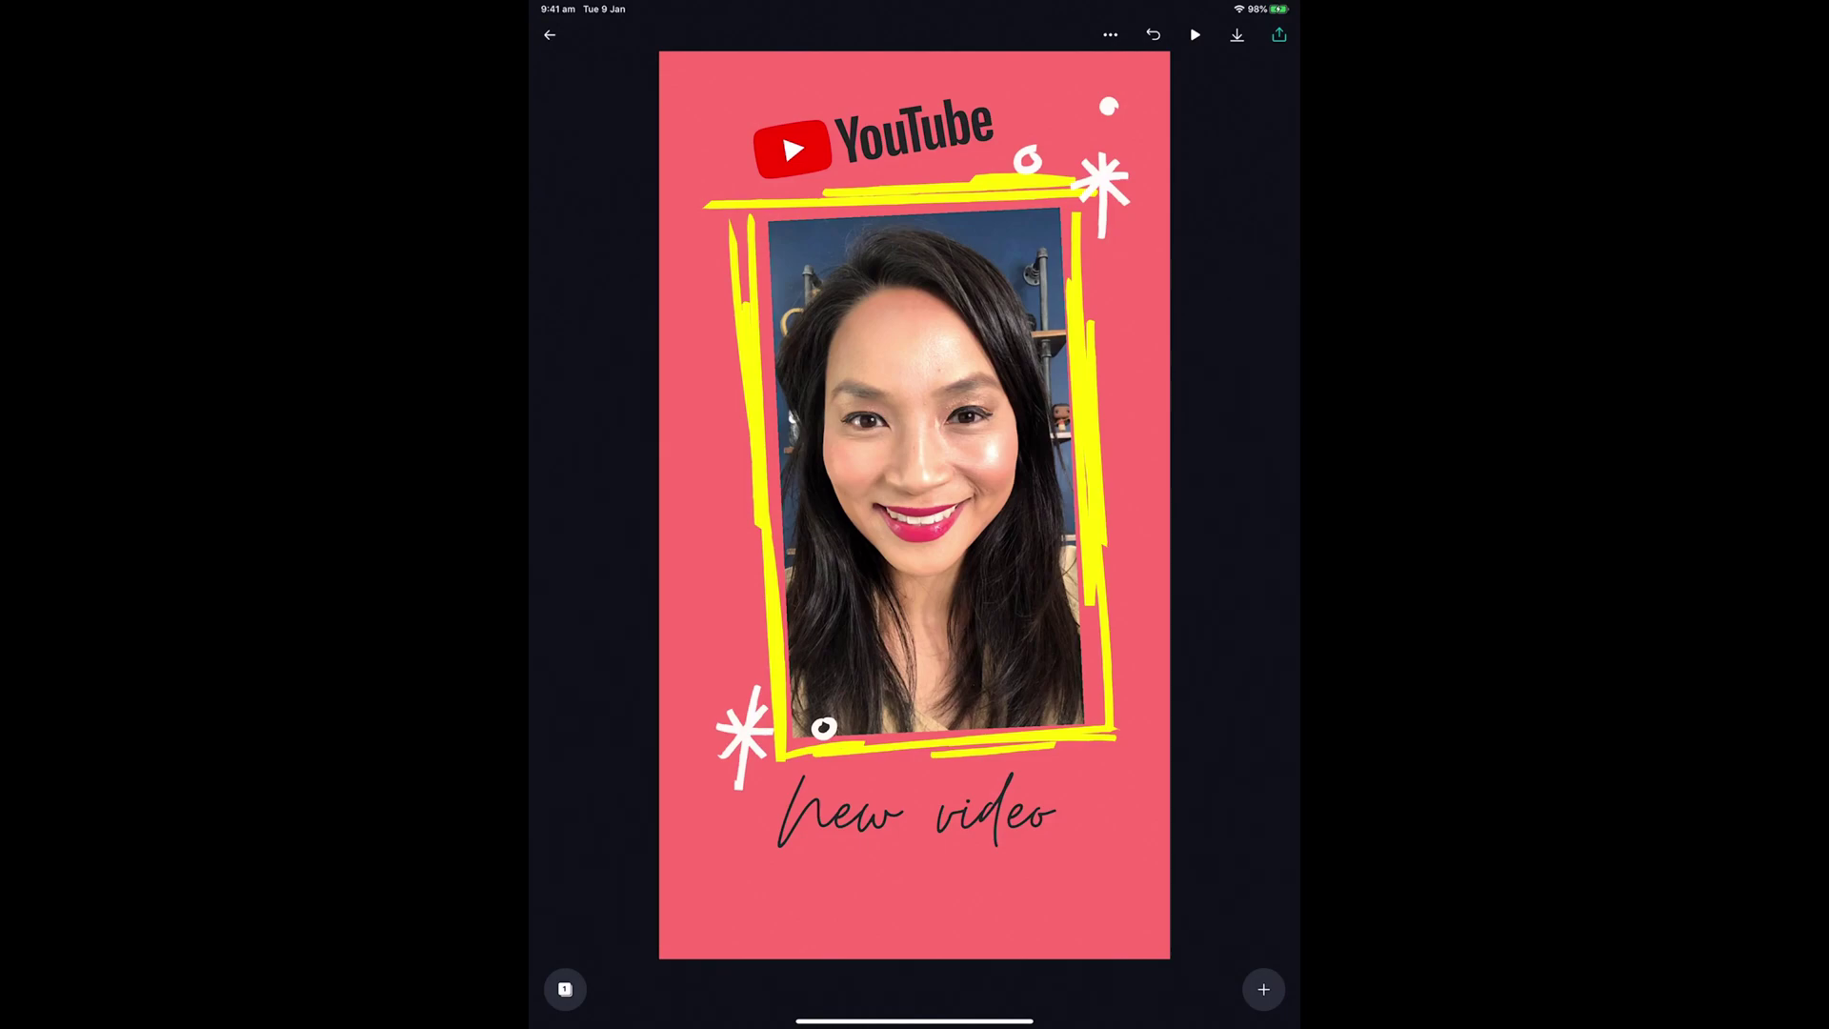
Preview Rise, Fade and Block animations on the YouTube design, then settle on Baseline
left_click(1195, 35)
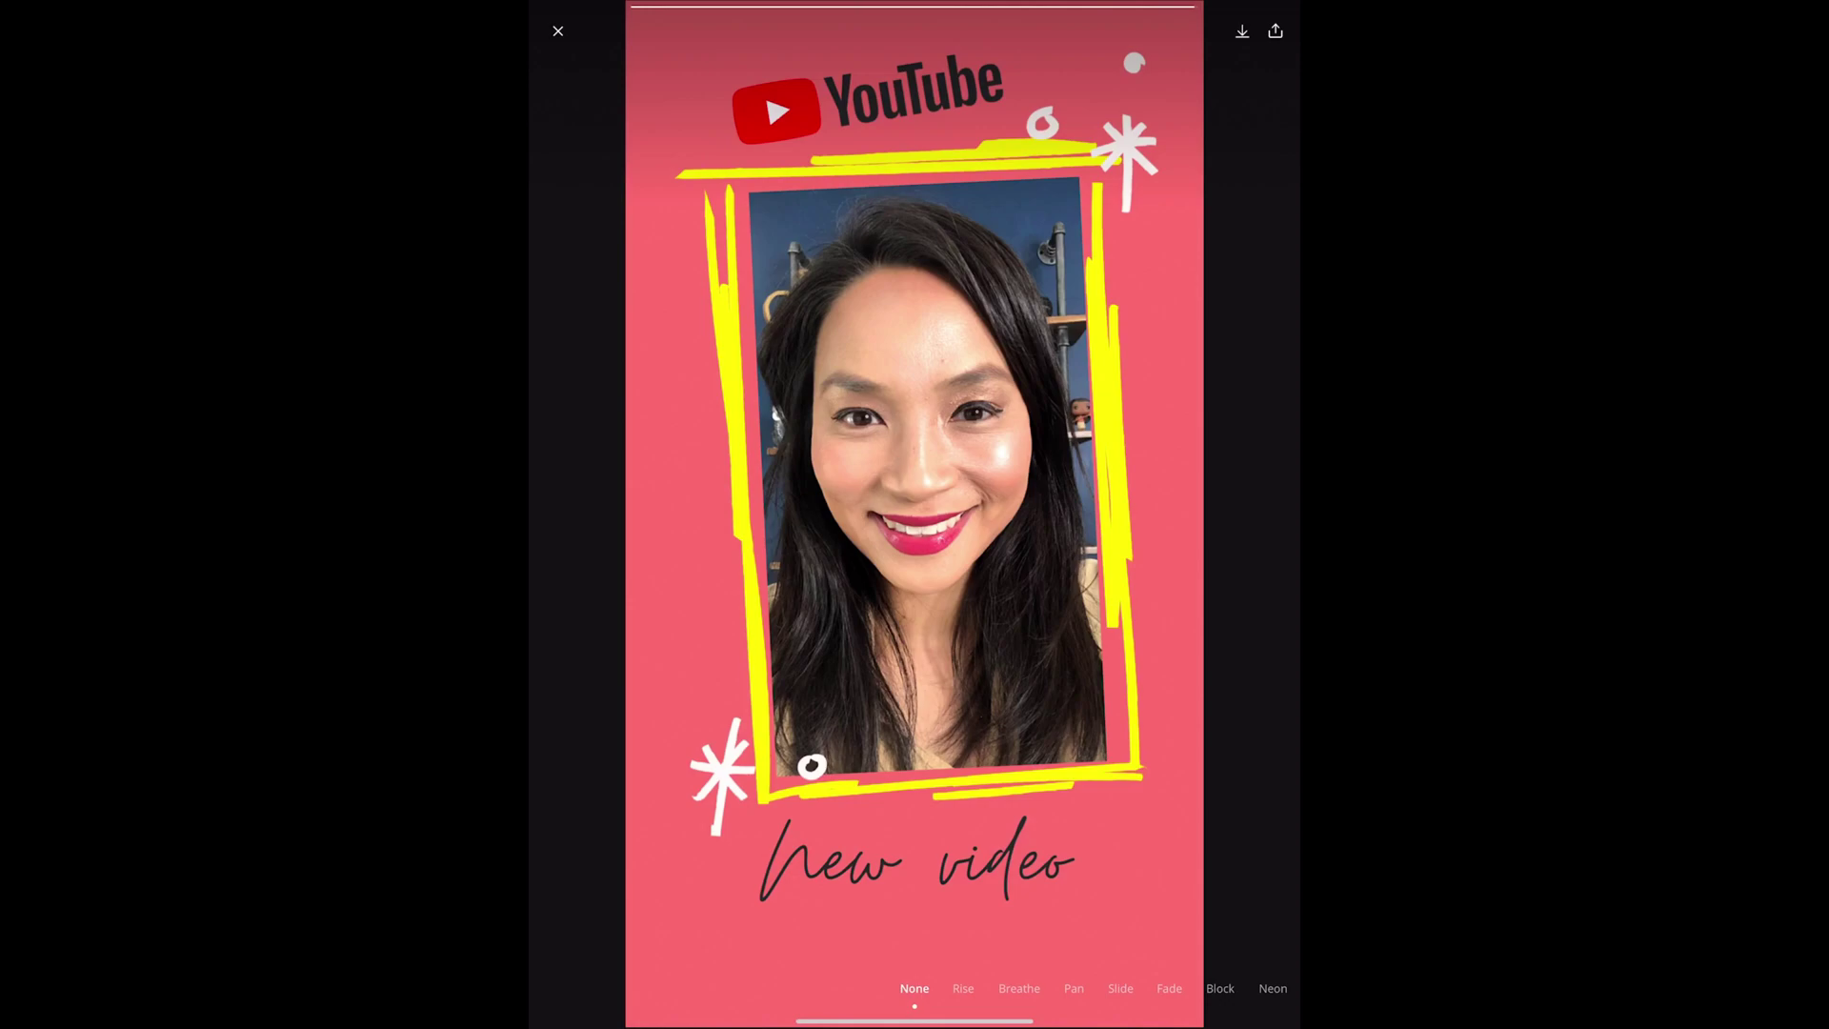
left_click(963, 988)
left_click_drag(1113, 987, 914, 988)
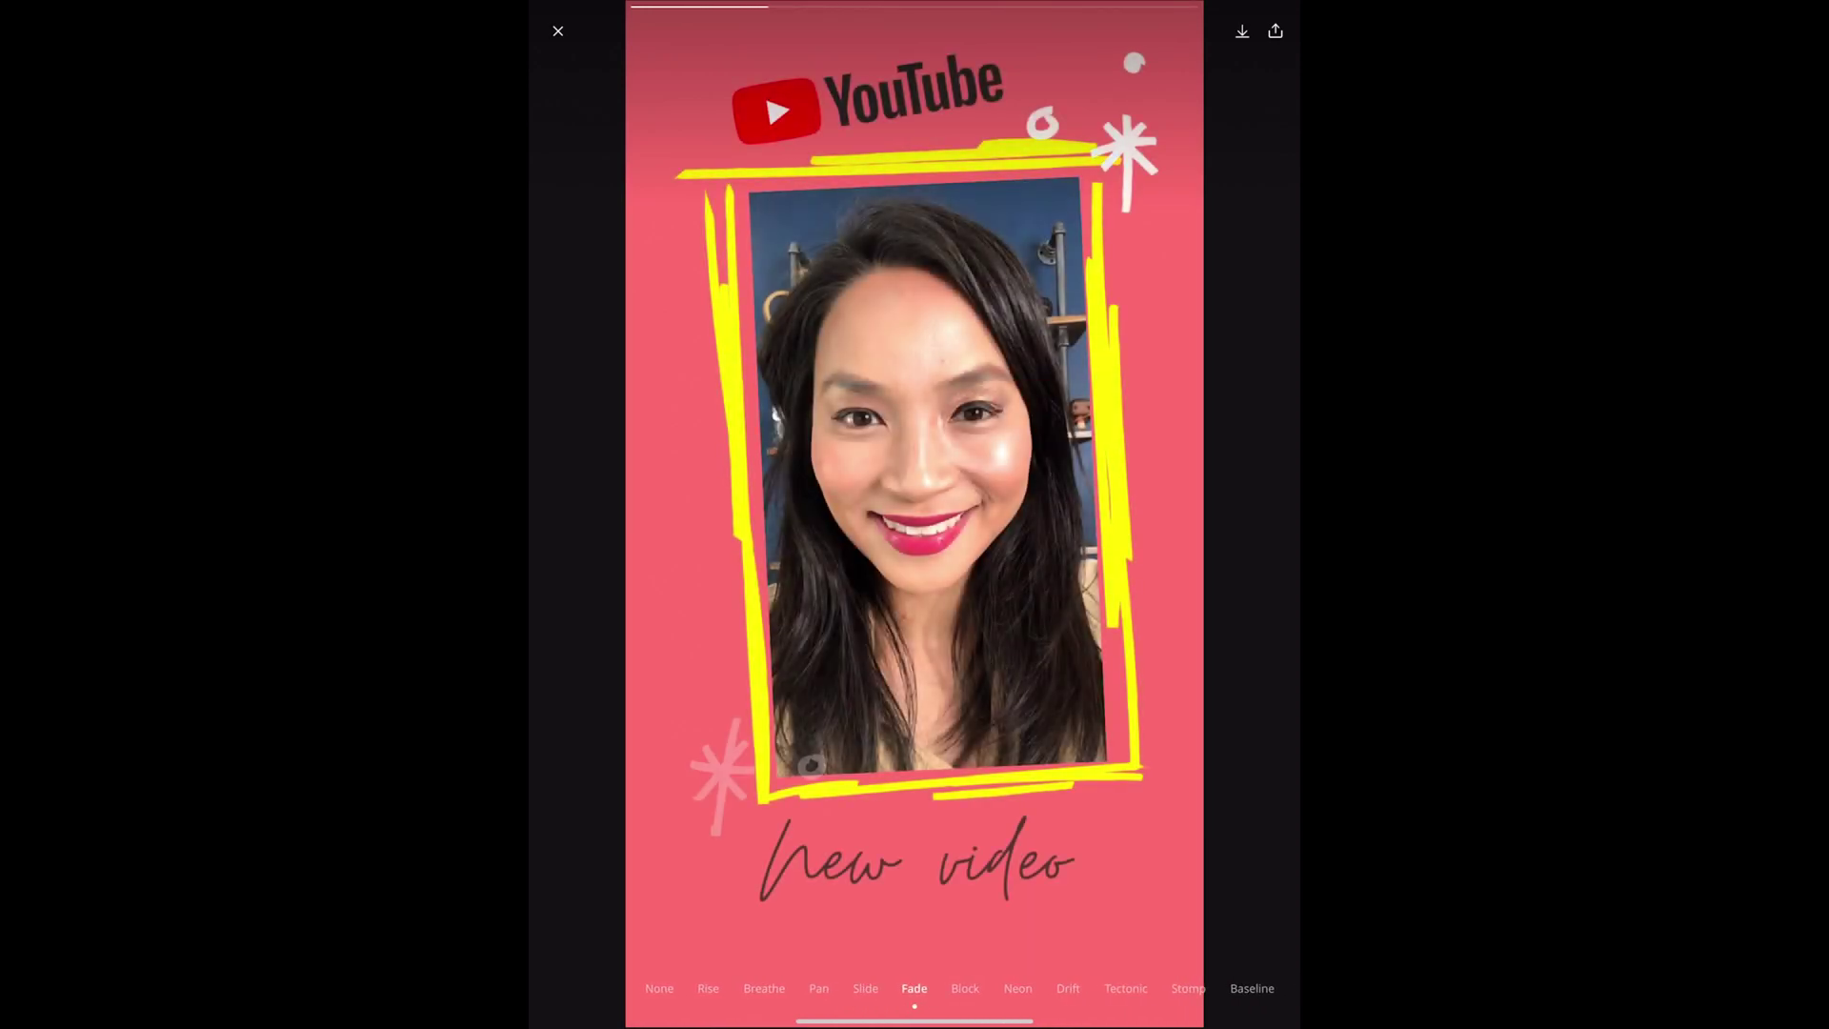
left_click(965, 987)
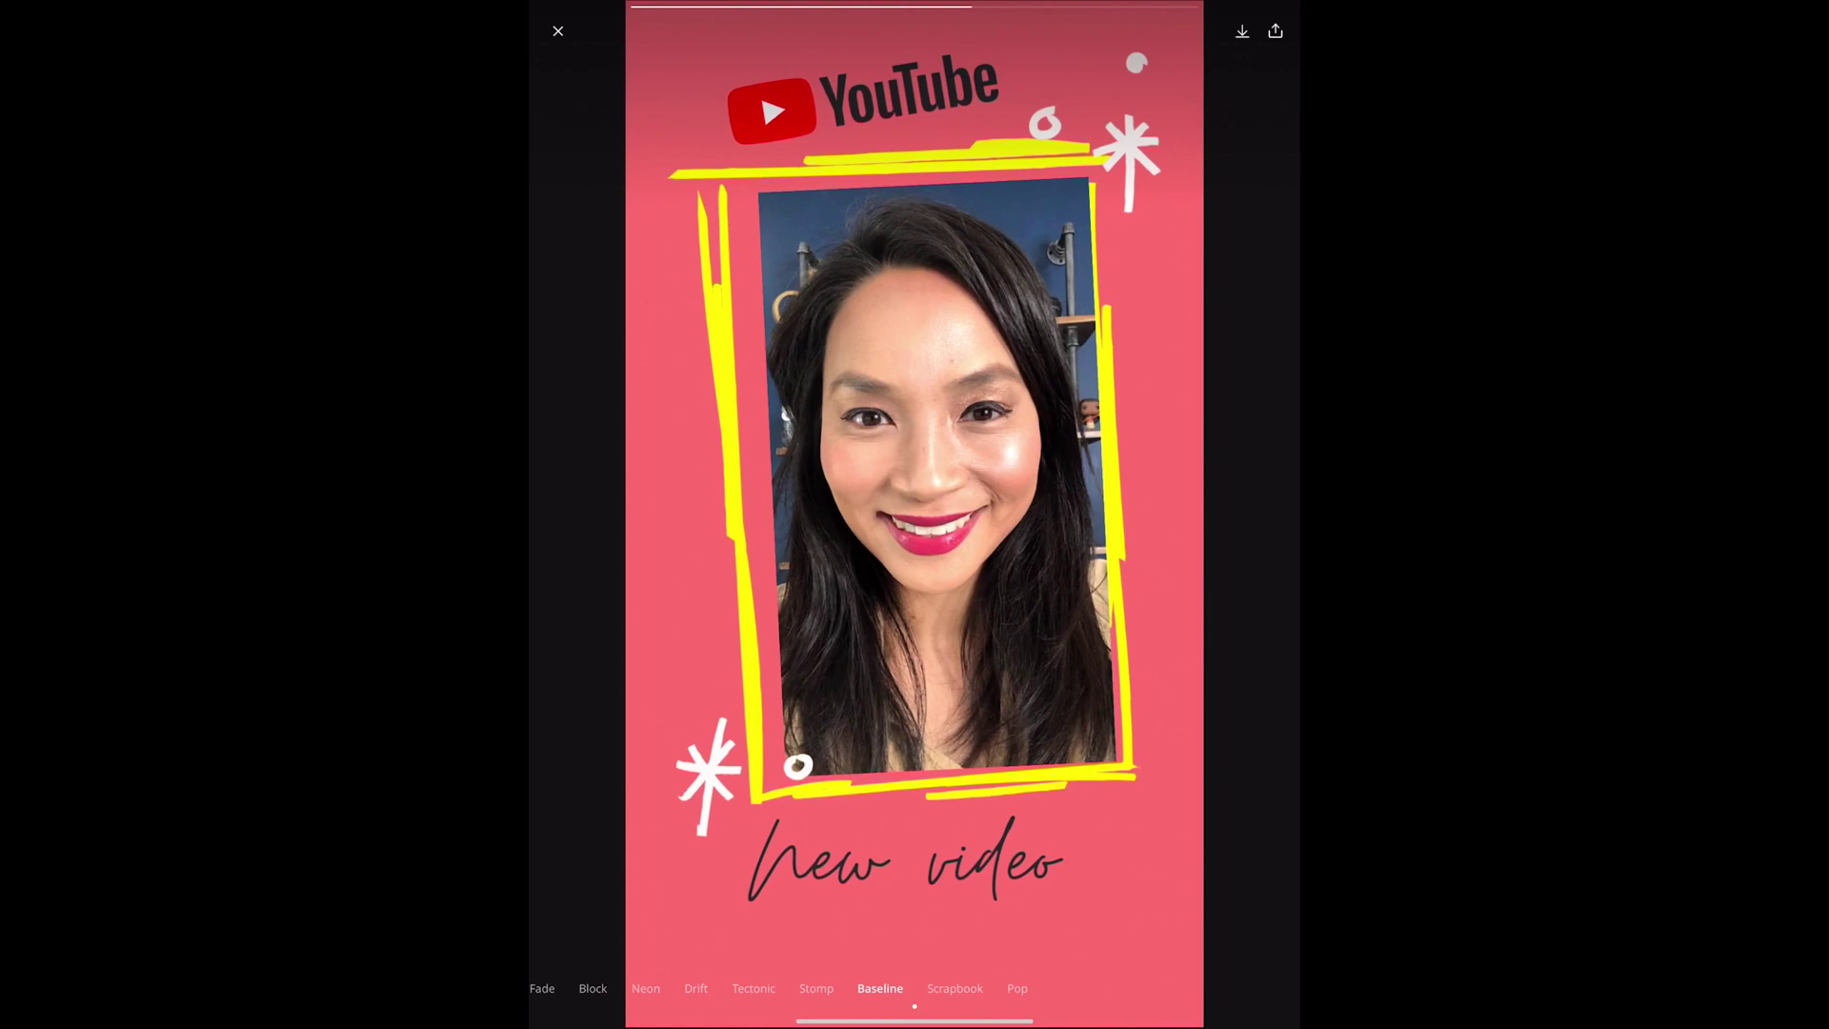
left_click(1040, 988)
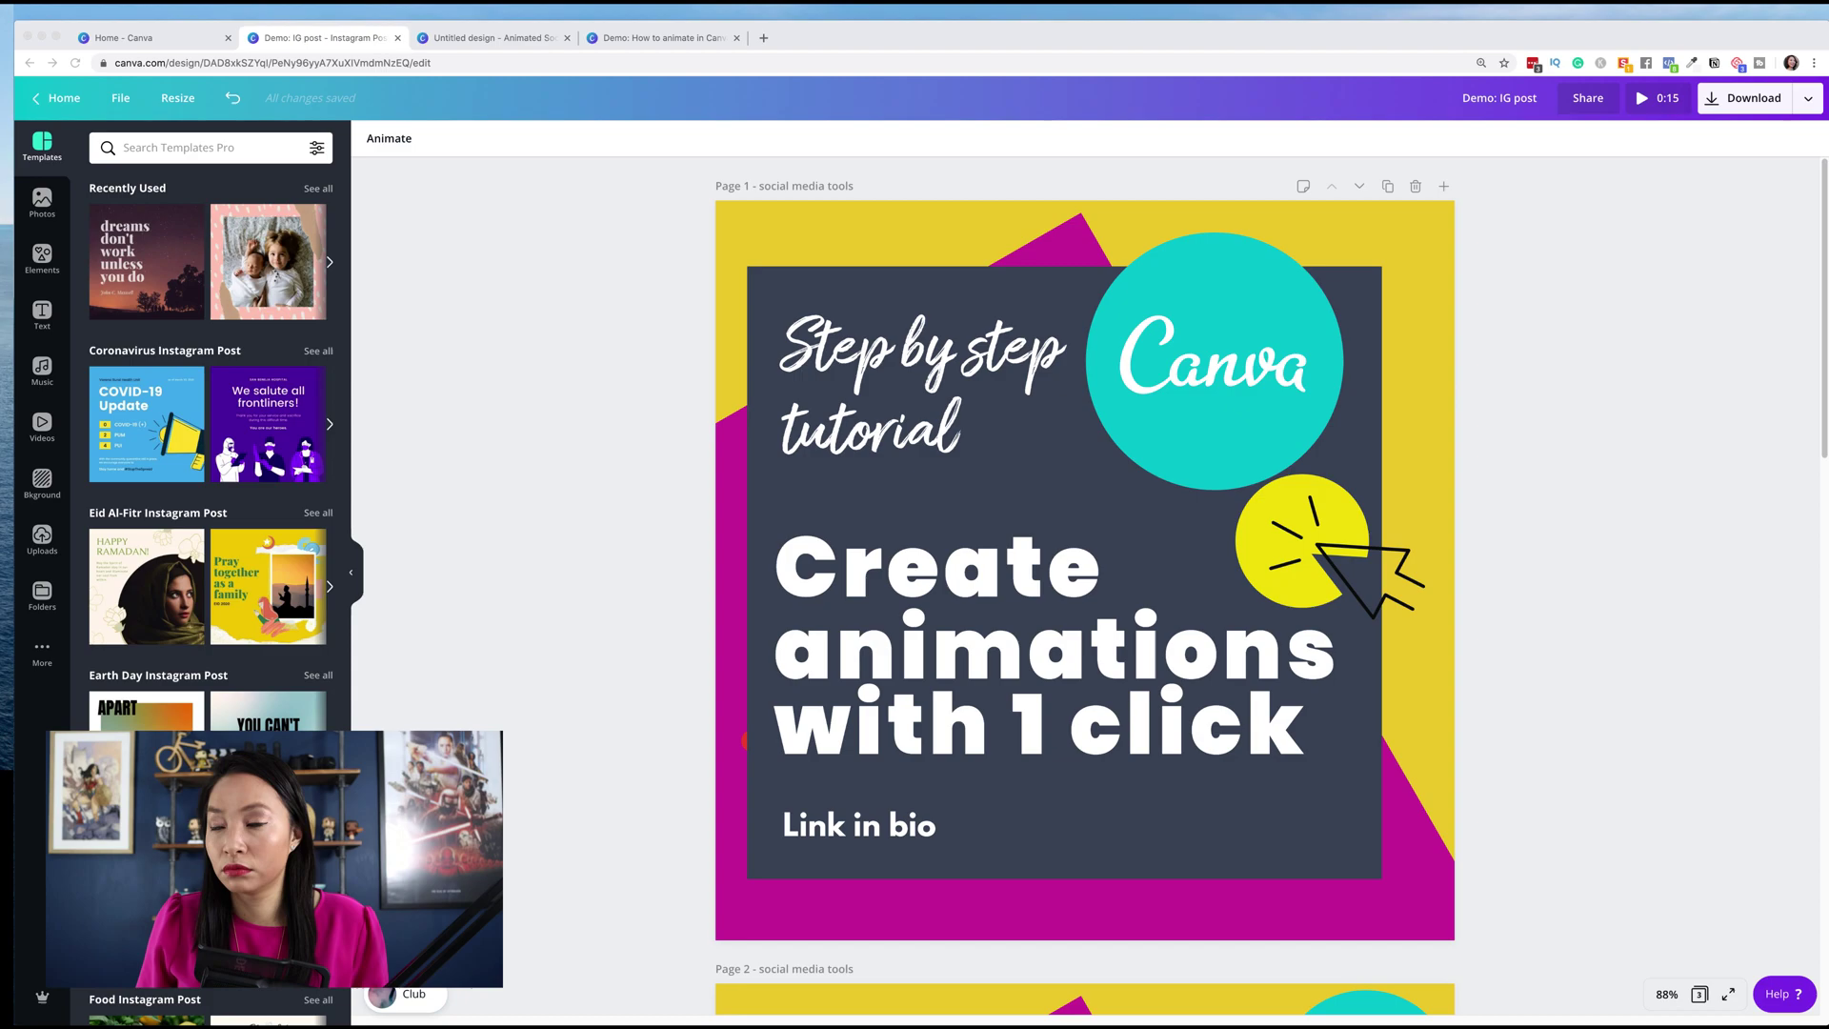
Open the Download settings and view the file-type list showing Video and GIF
left_click(1808, 100)
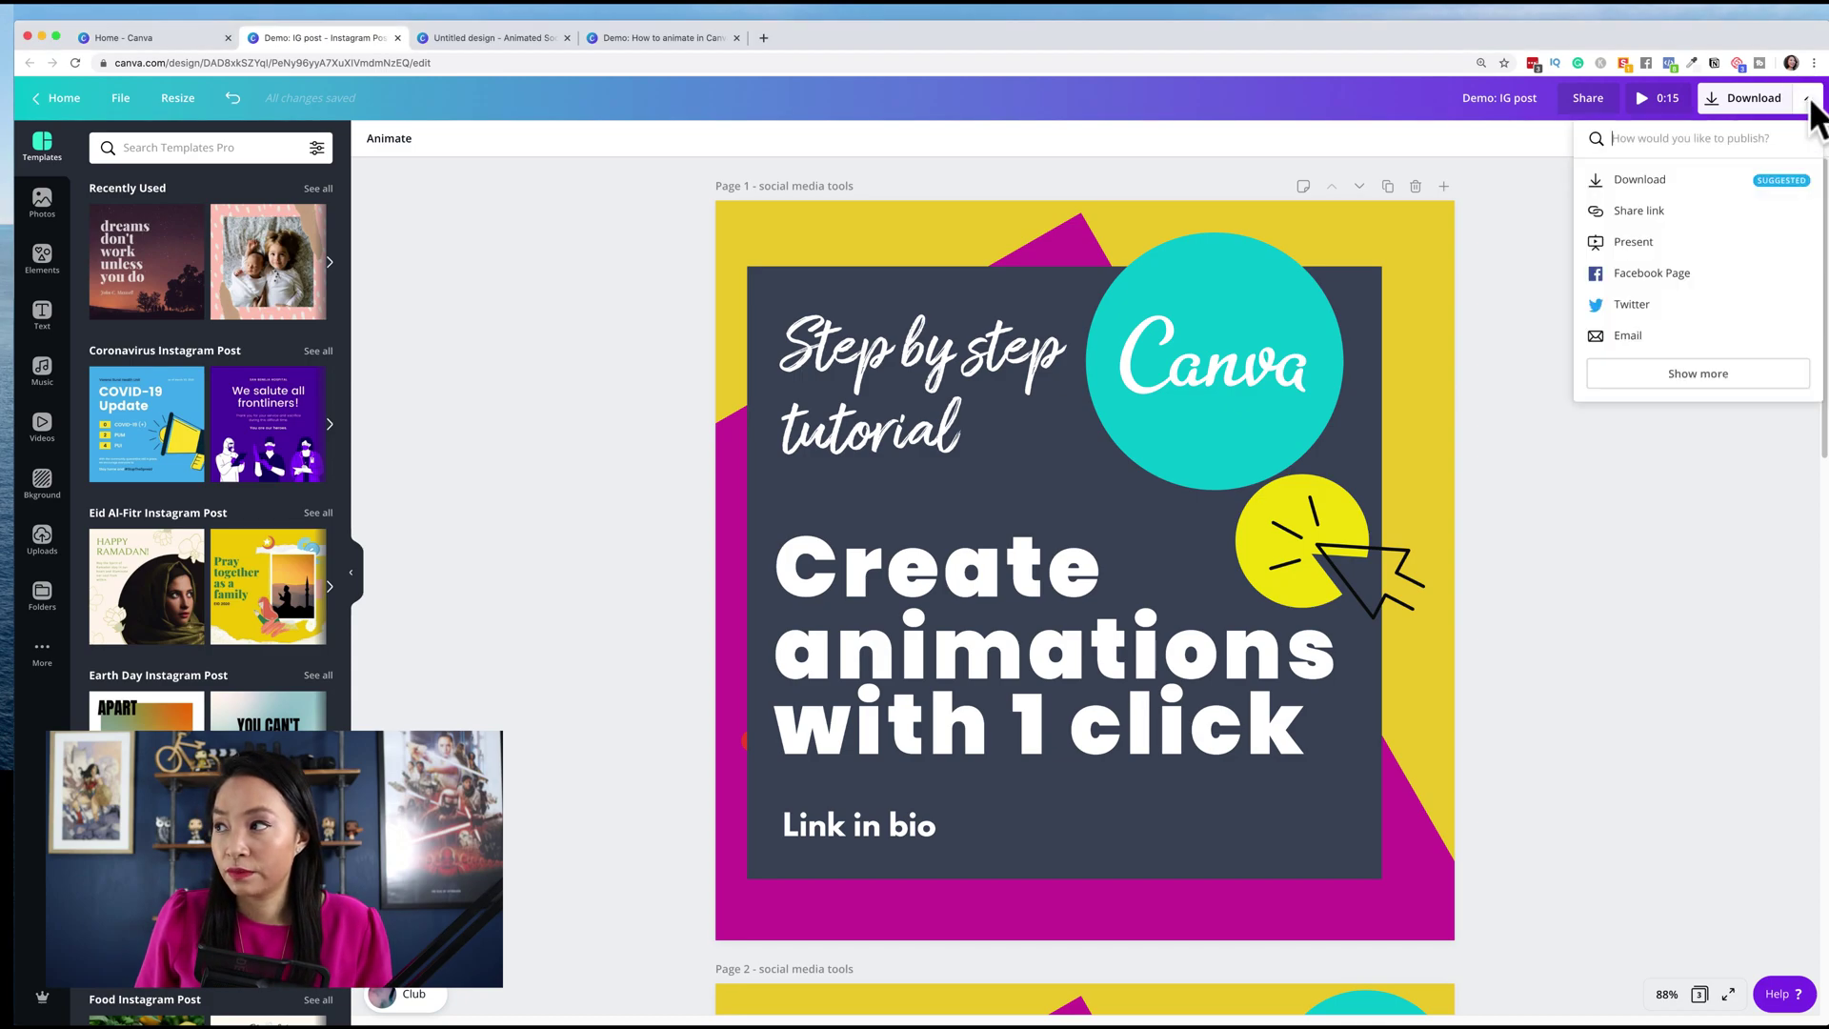
left_click(1734, 103)
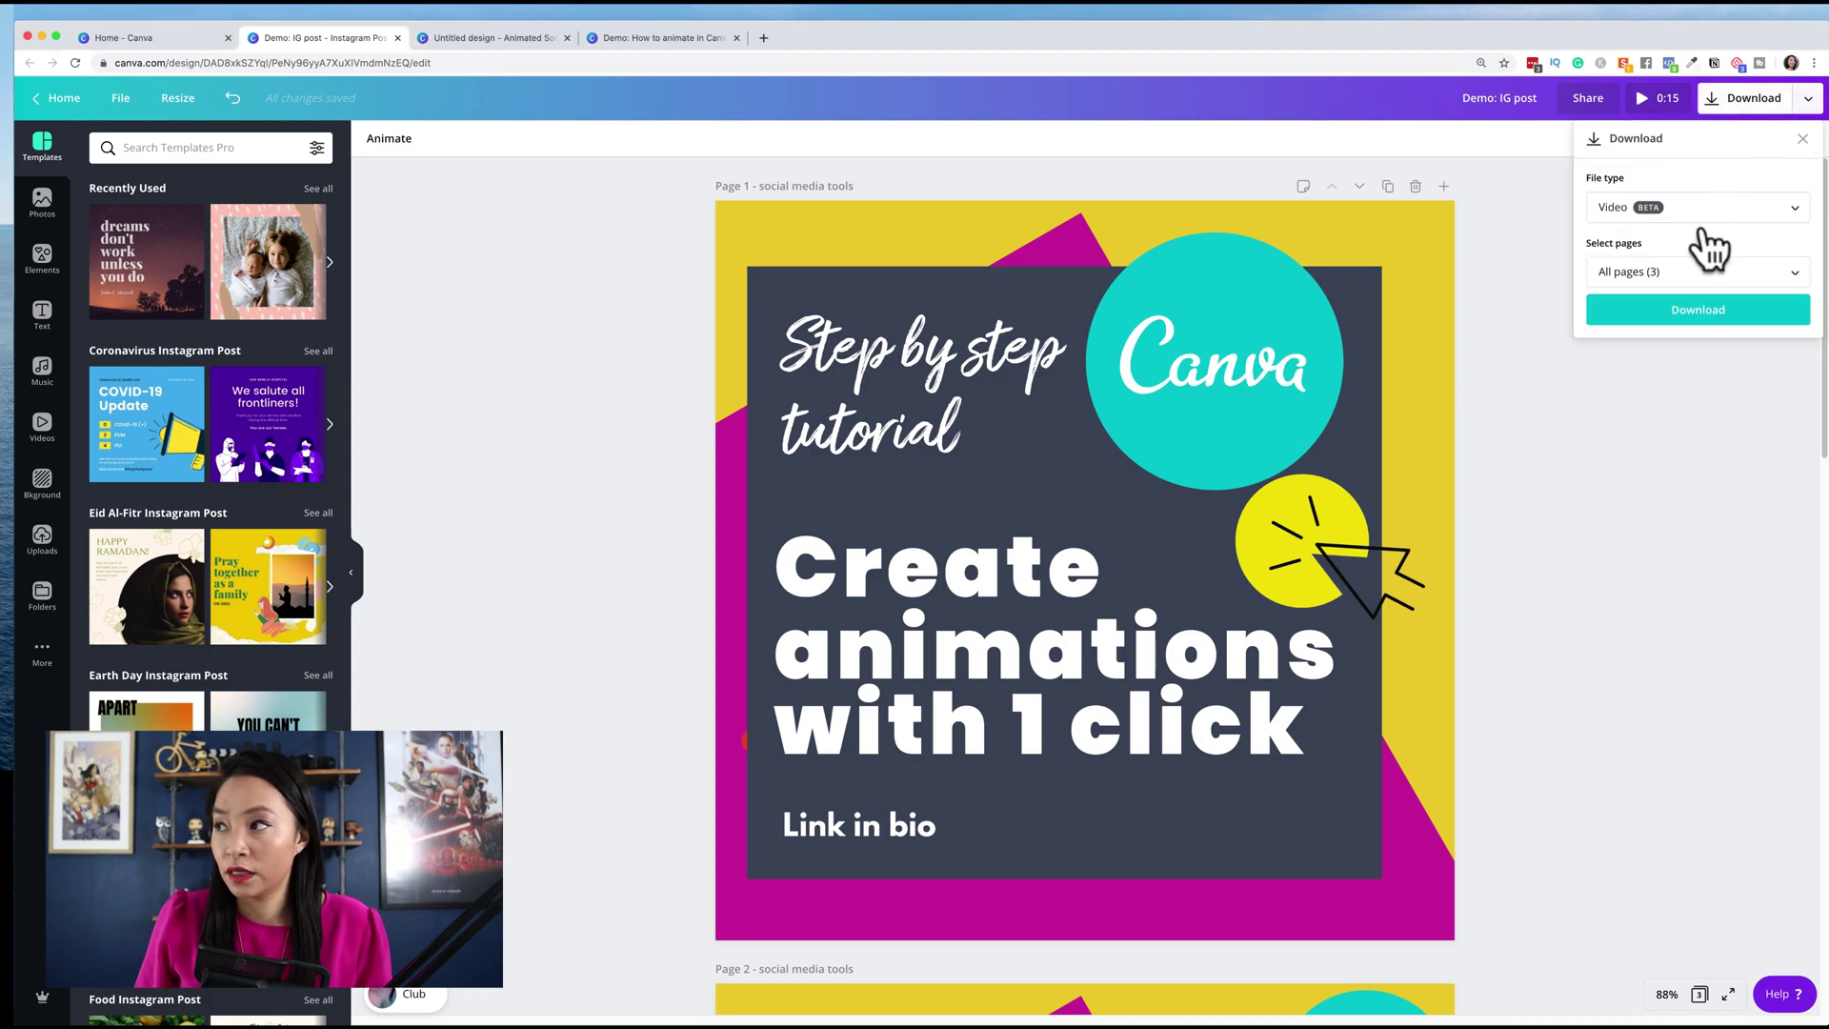
left_click(1700, 211)
left_click(1538, 229)
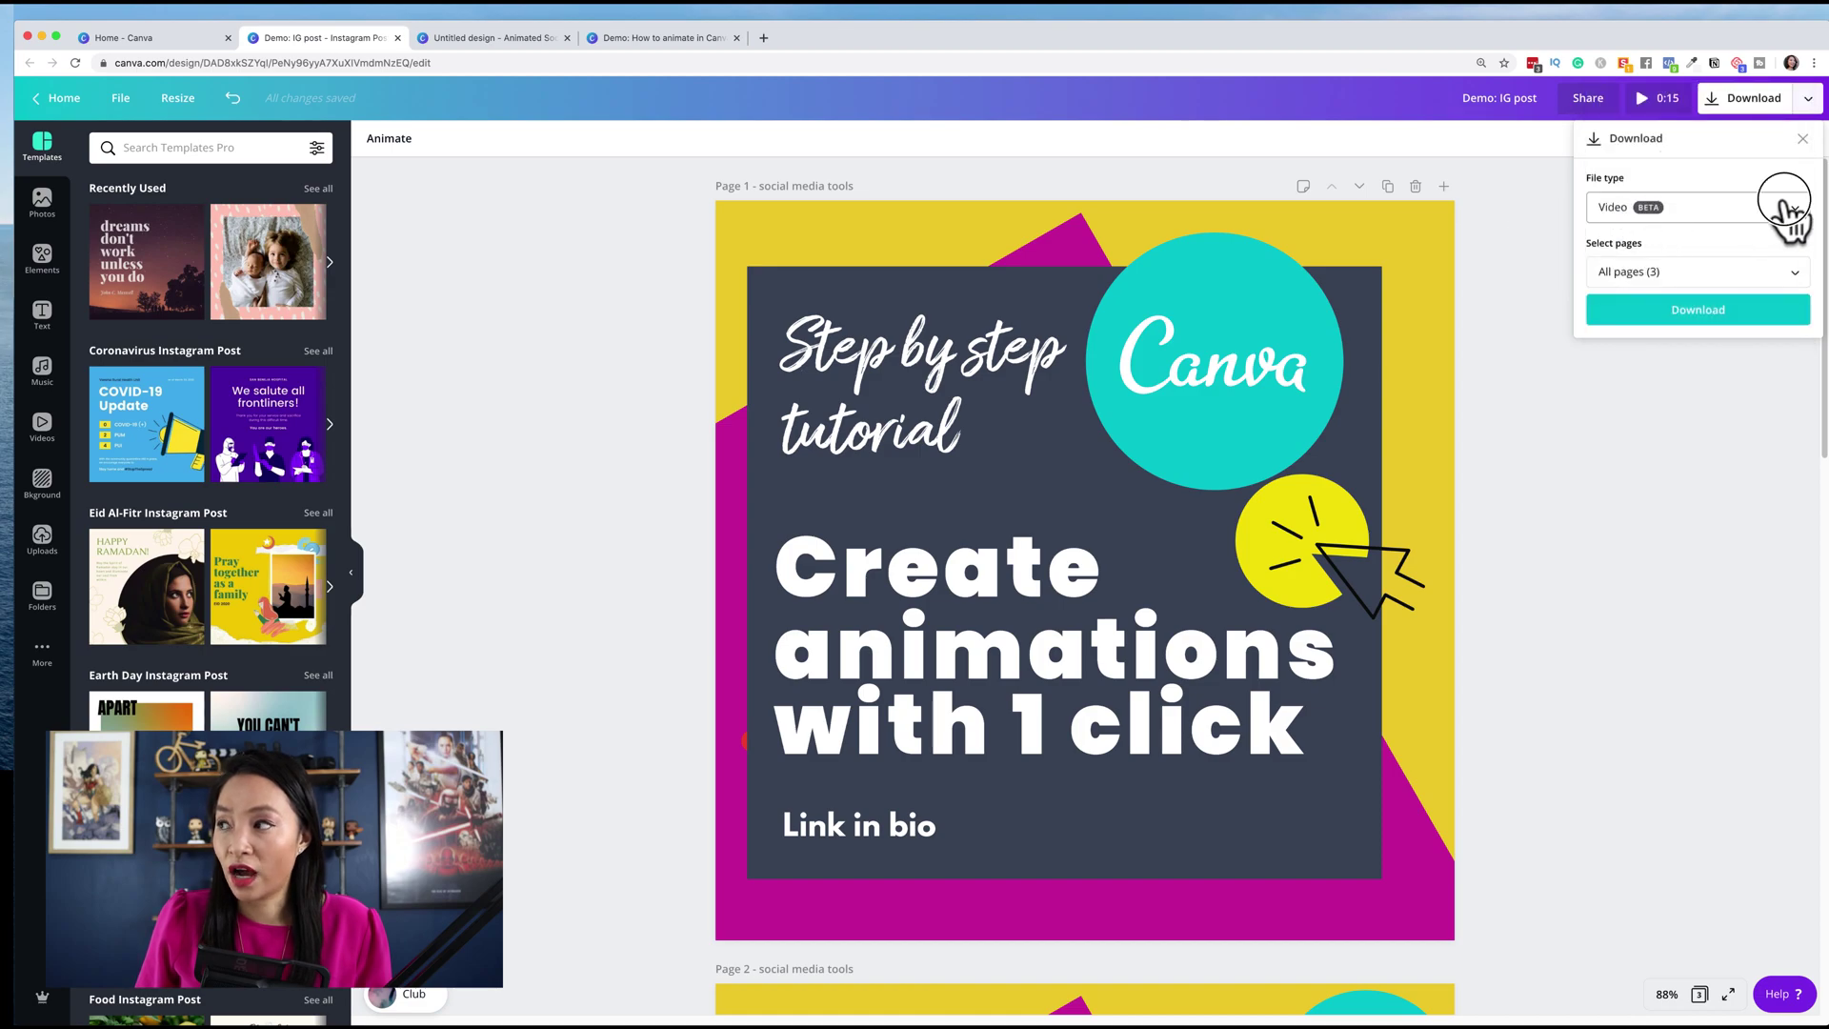
left_click(1784, 211)
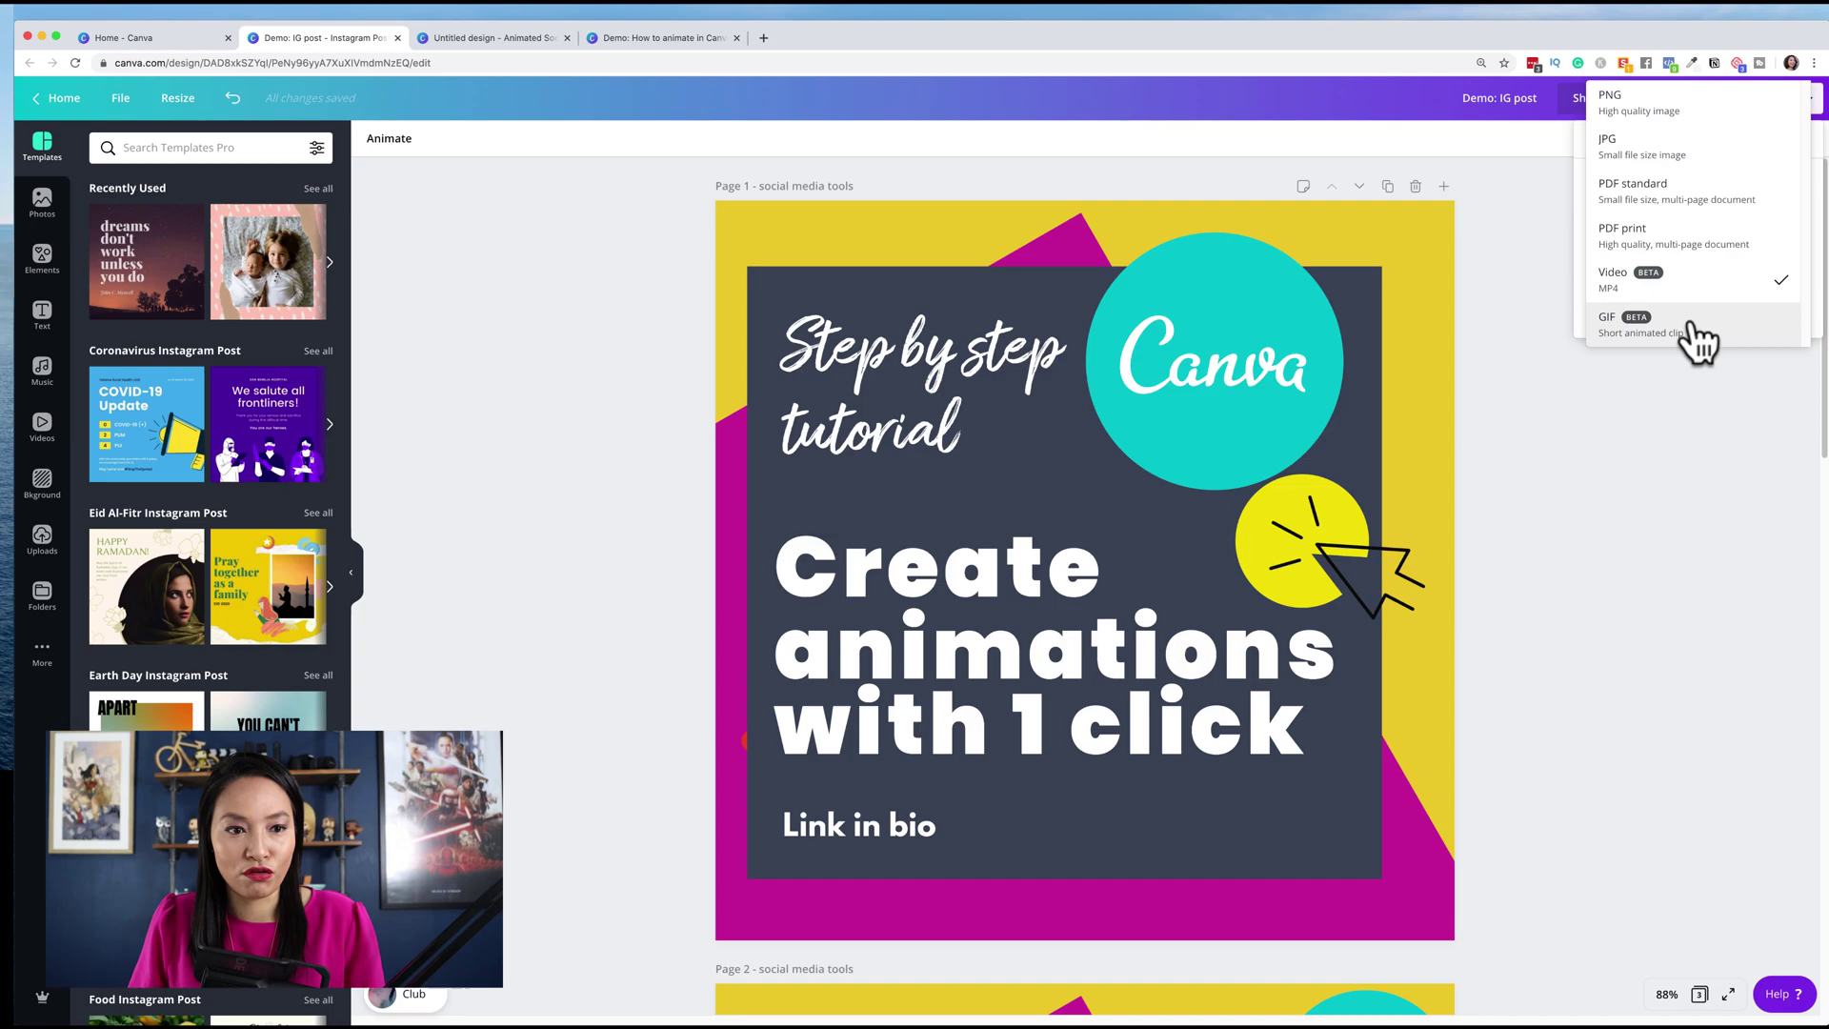
Dismiss the file-type list, keeping Video (MP4) selected for all 3 pages
left_click(620, 327)
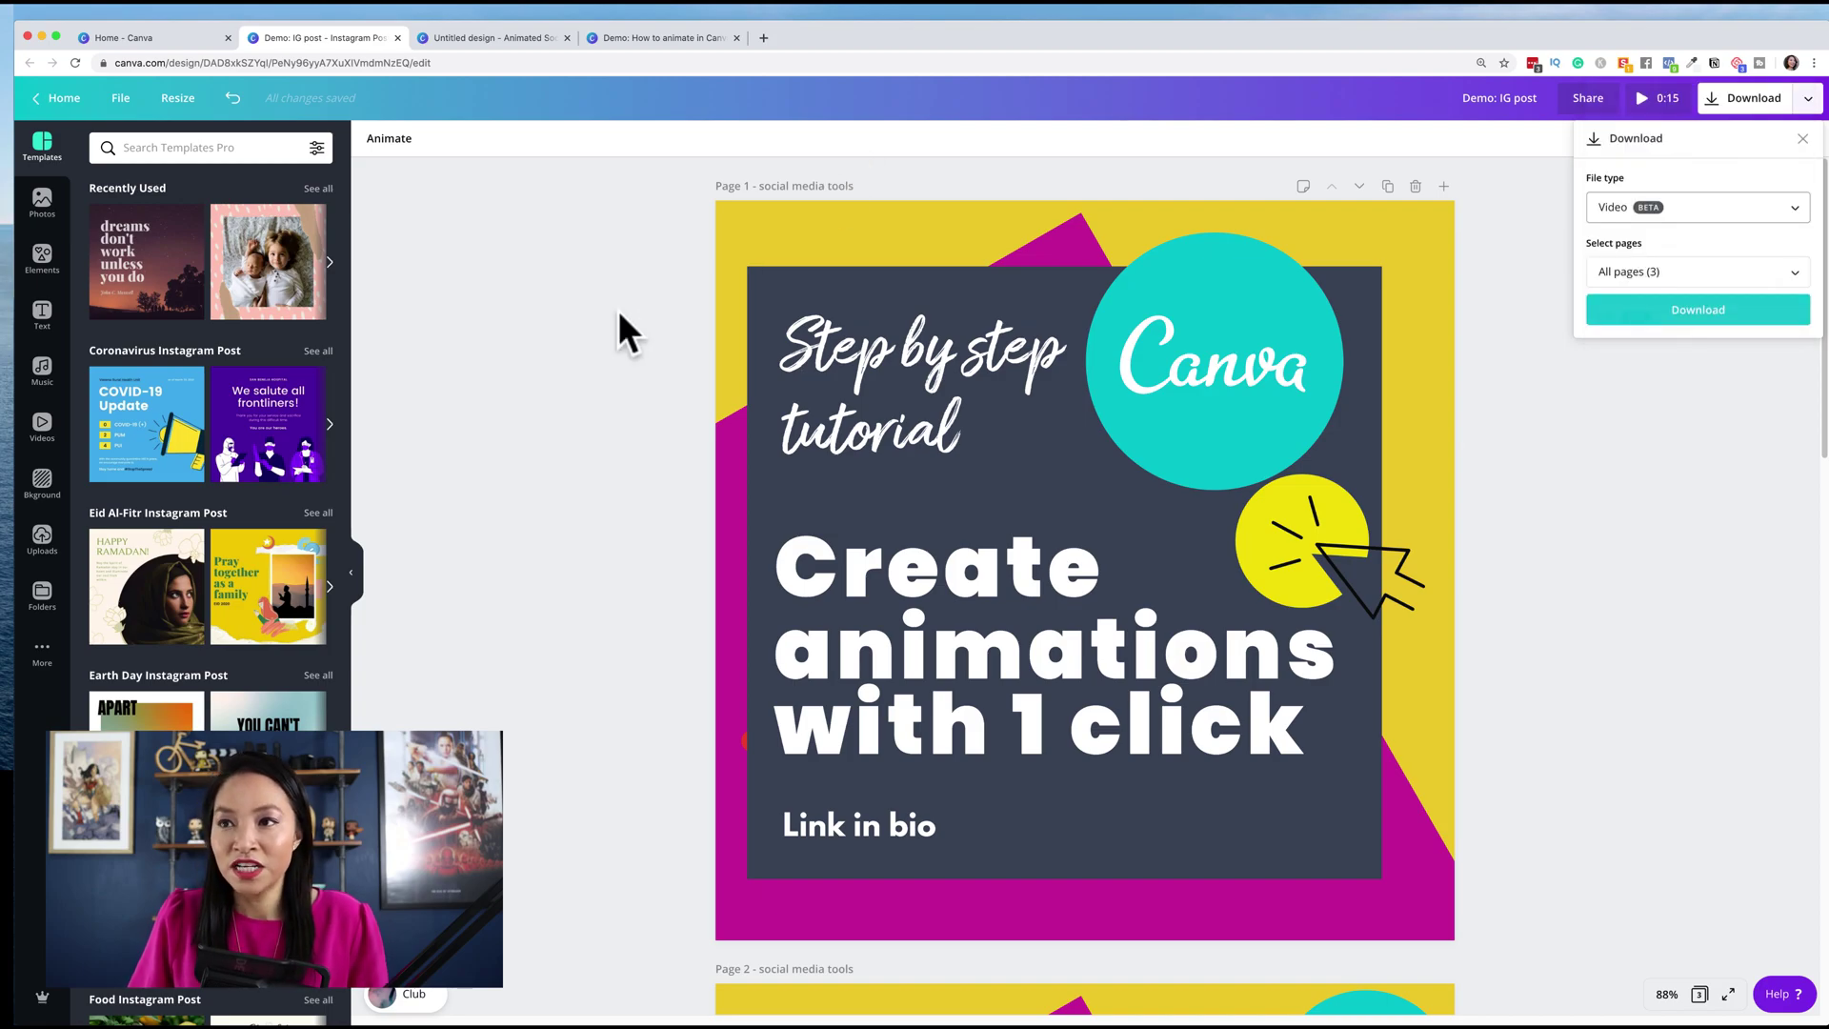